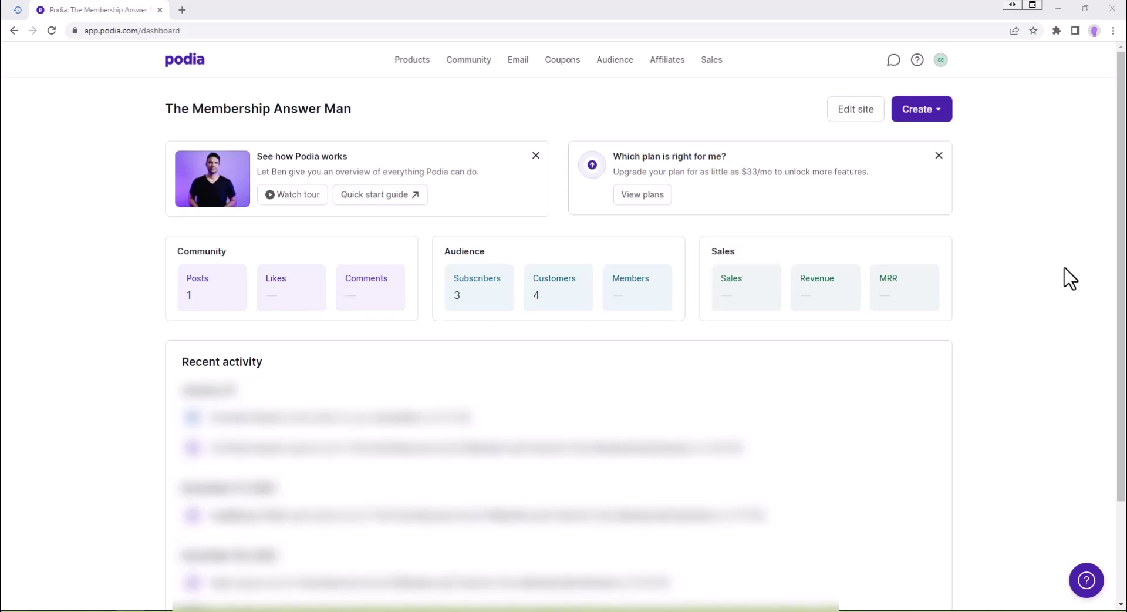
Step: Open the site editor and add a new page to the site
click(863, 117)
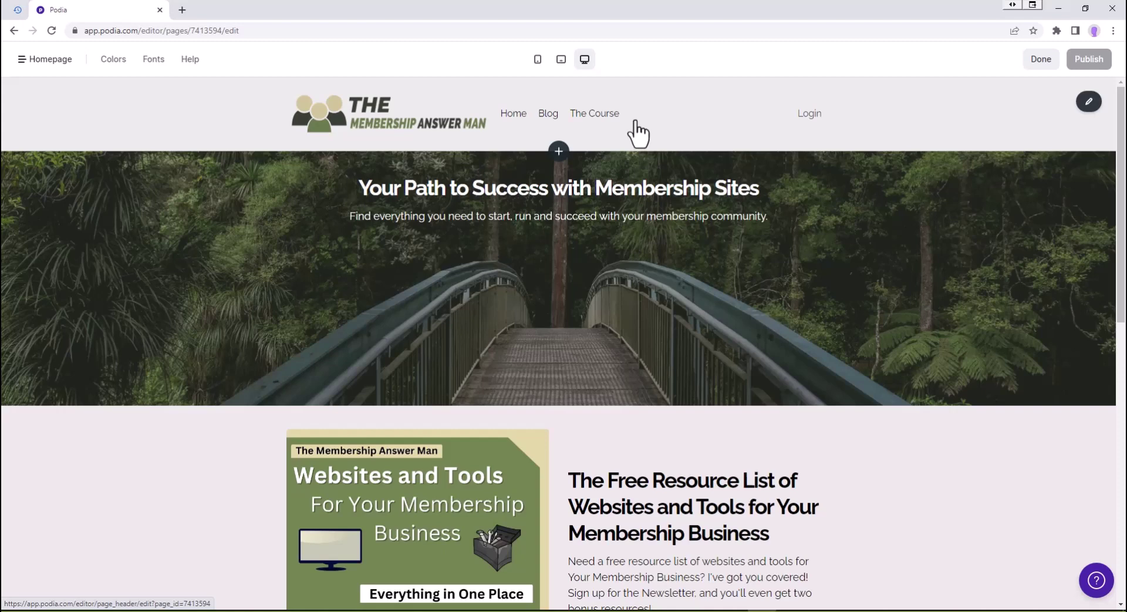
click(36, 61)
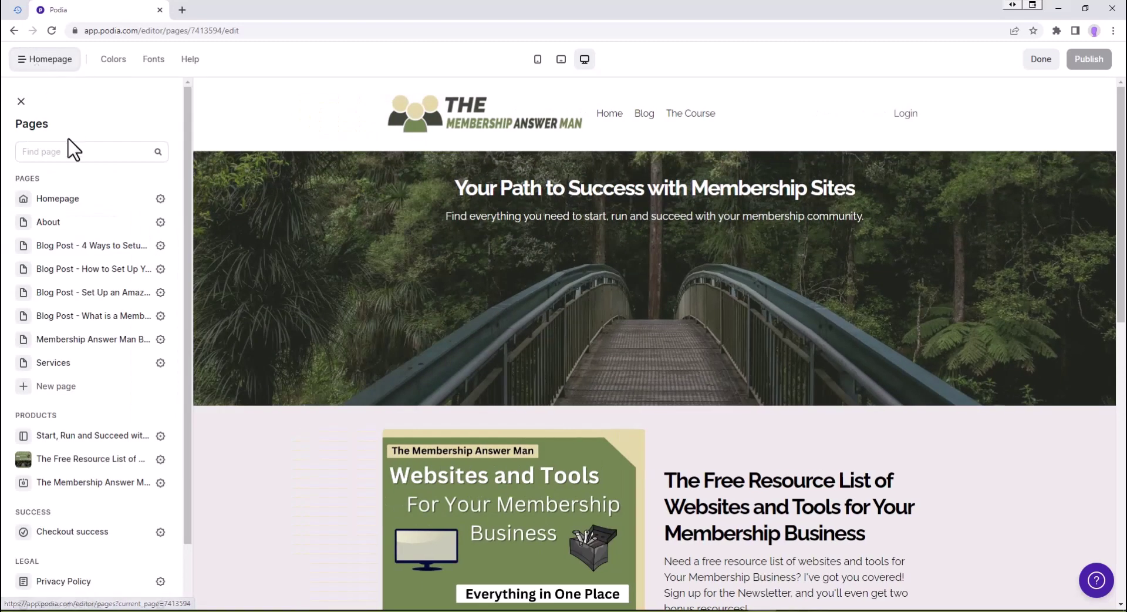
click(70, 388)
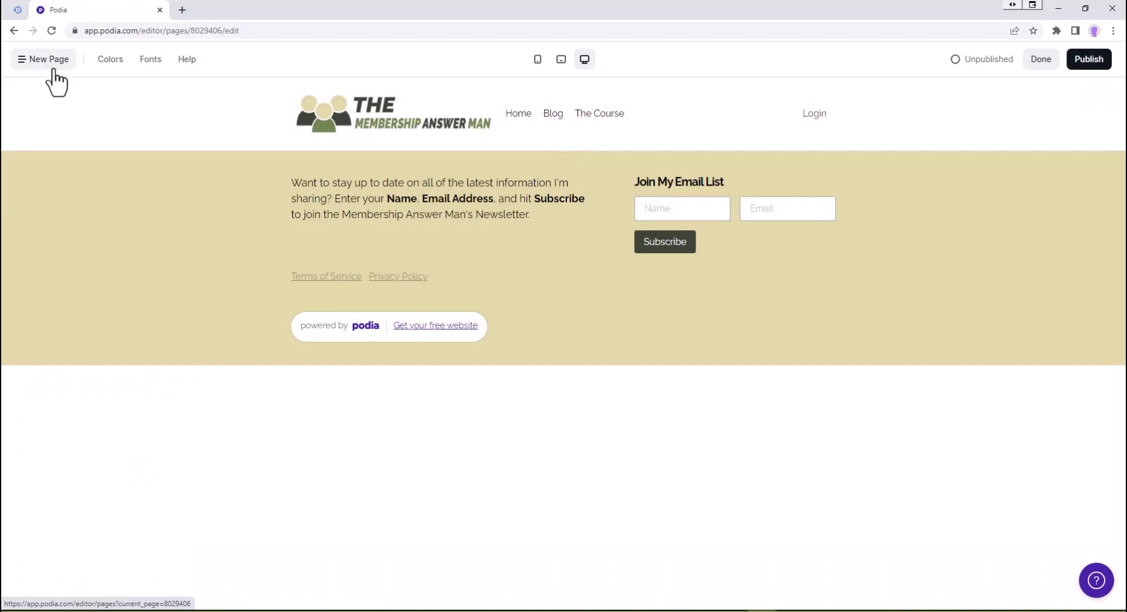
Step: Open the new page's settings and set its title to "Resources"
click(57, 68)
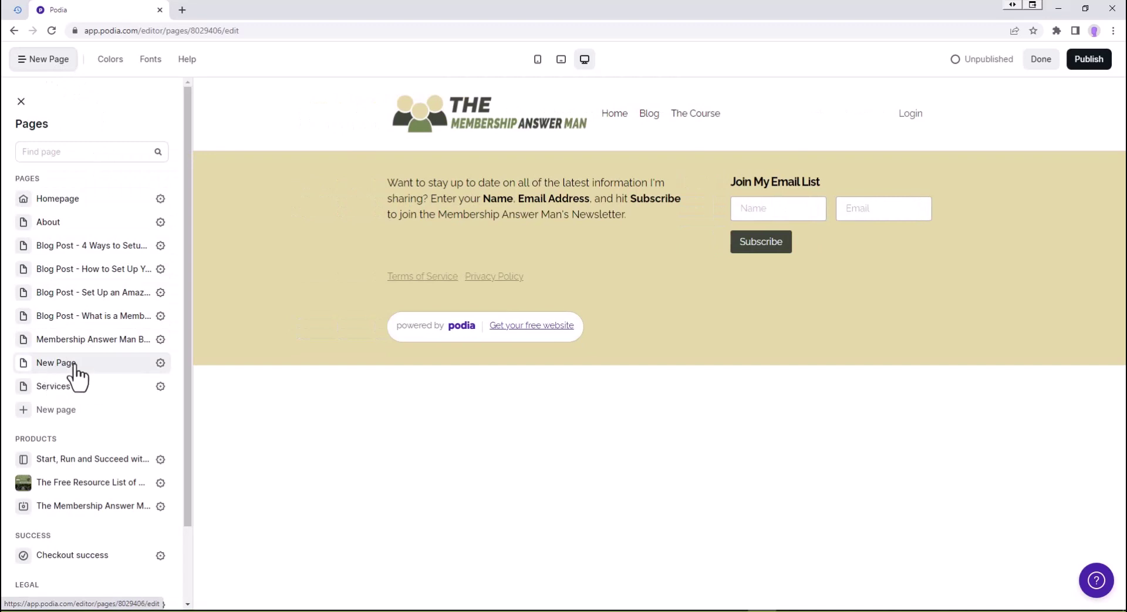
click(160, 364)
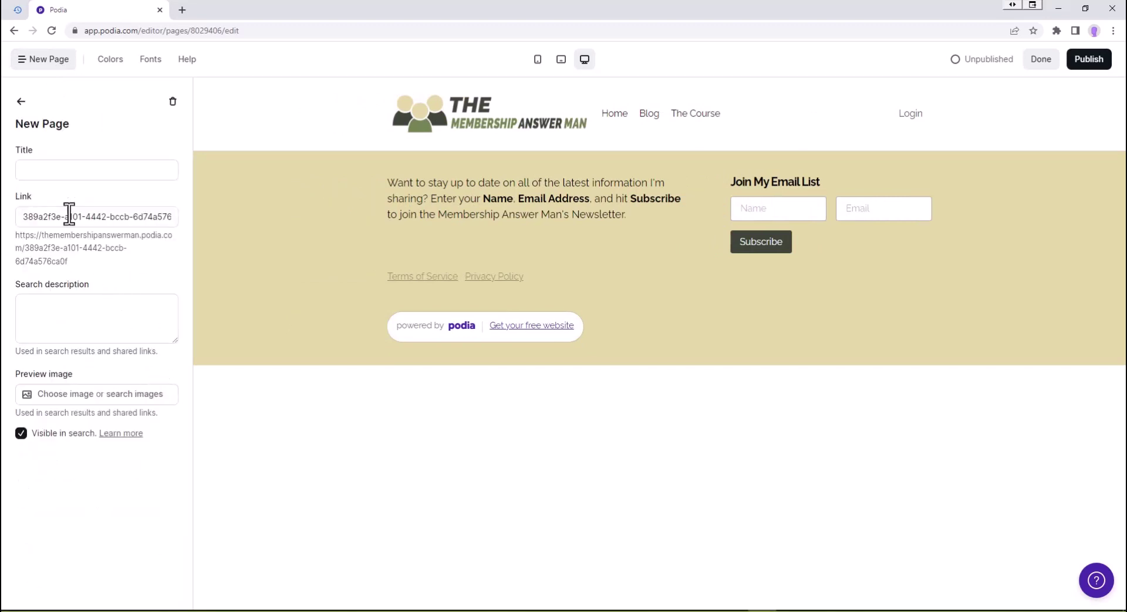
click(49, 167)
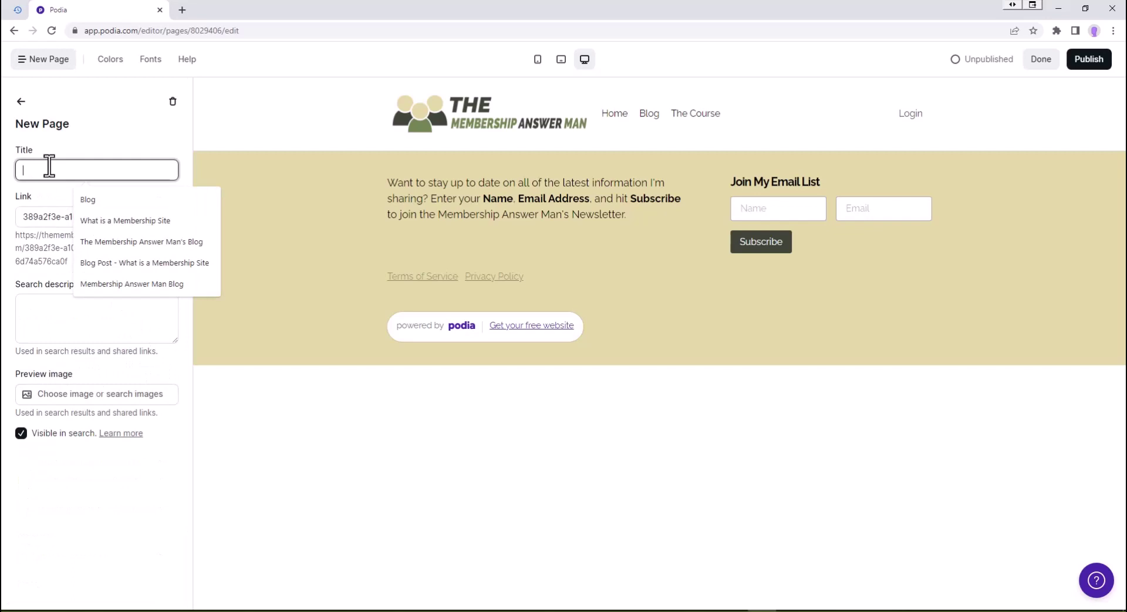
text(Resources)
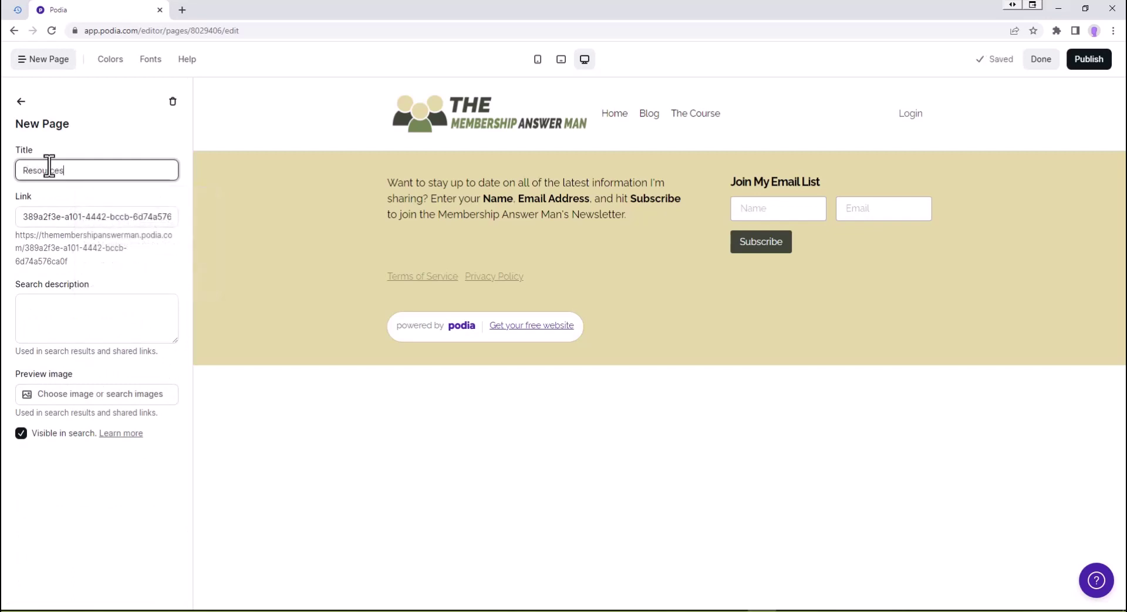
Step: Replace the page's auto-generated link with "resources"
click(70, 222)
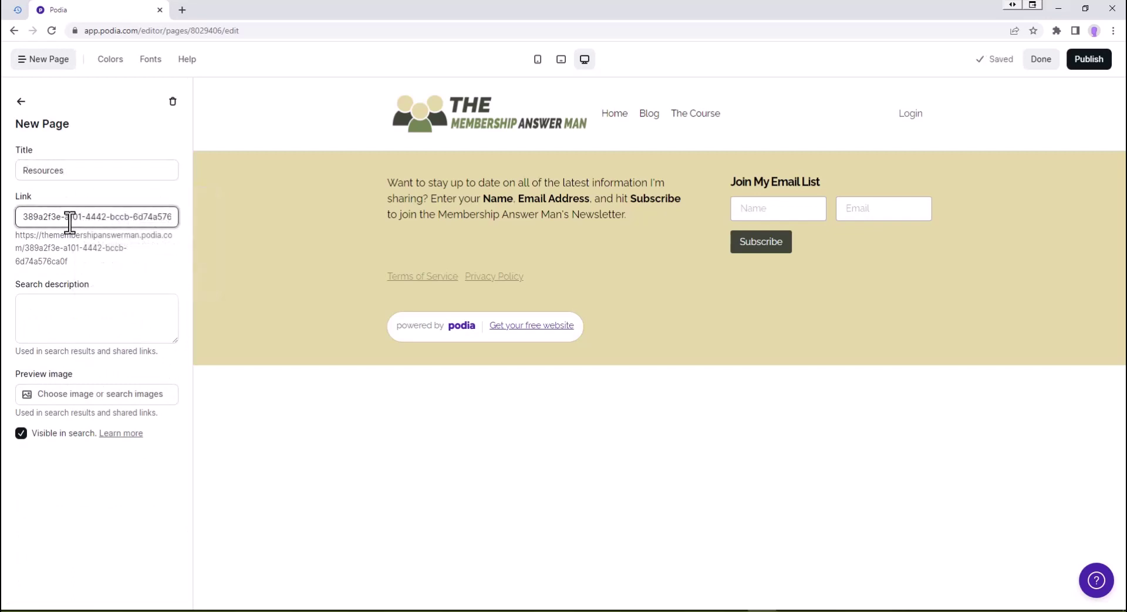
key(ctrl+a)
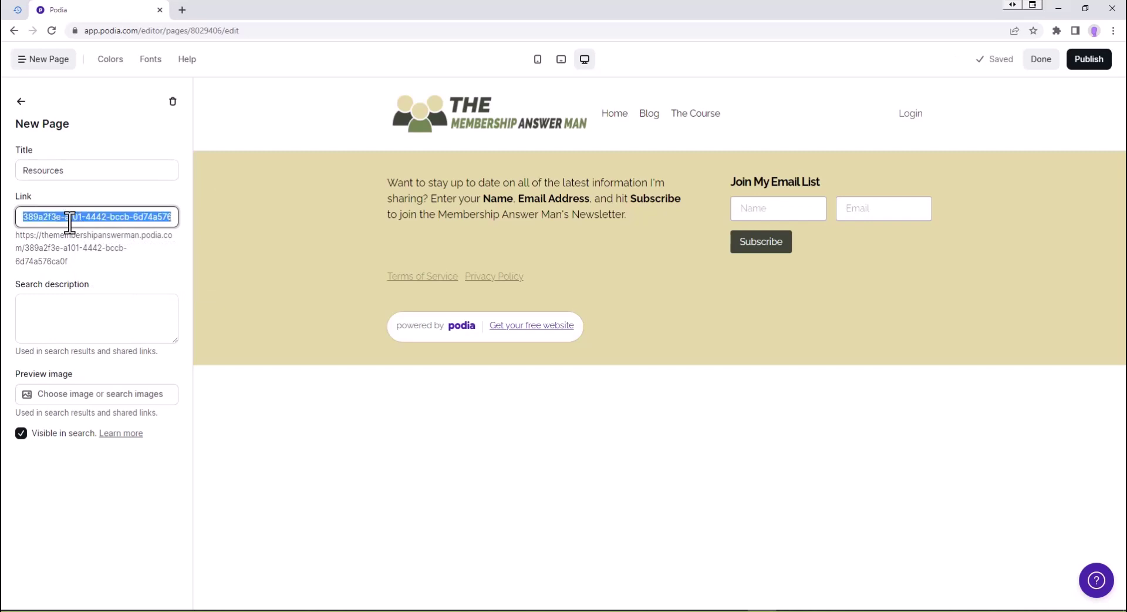
key(BackSpace)
text(r)
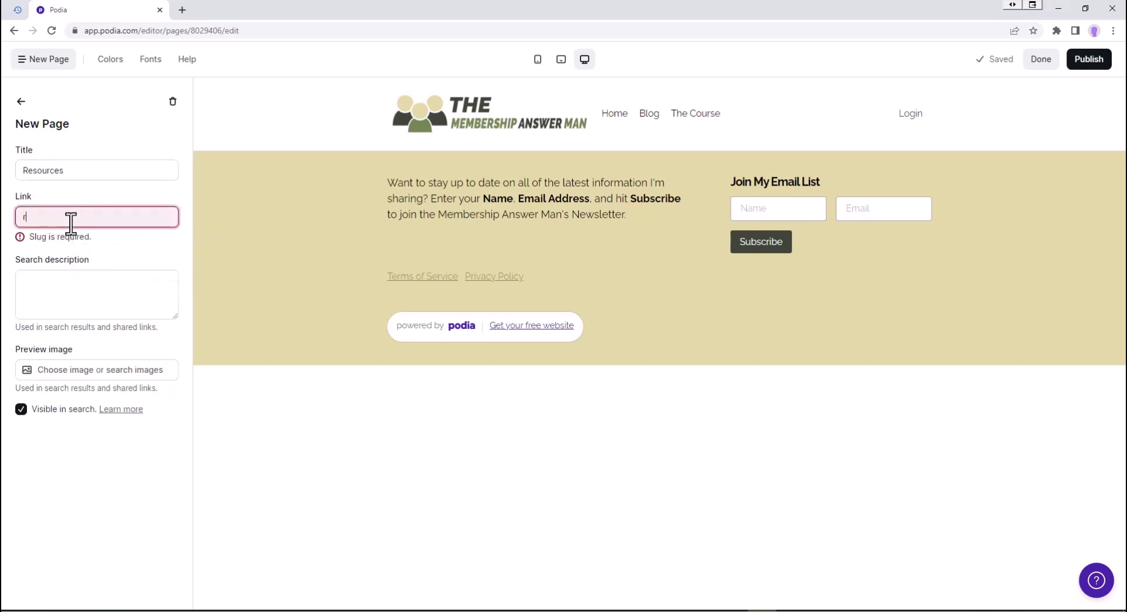
text(esources)
key(Tab)
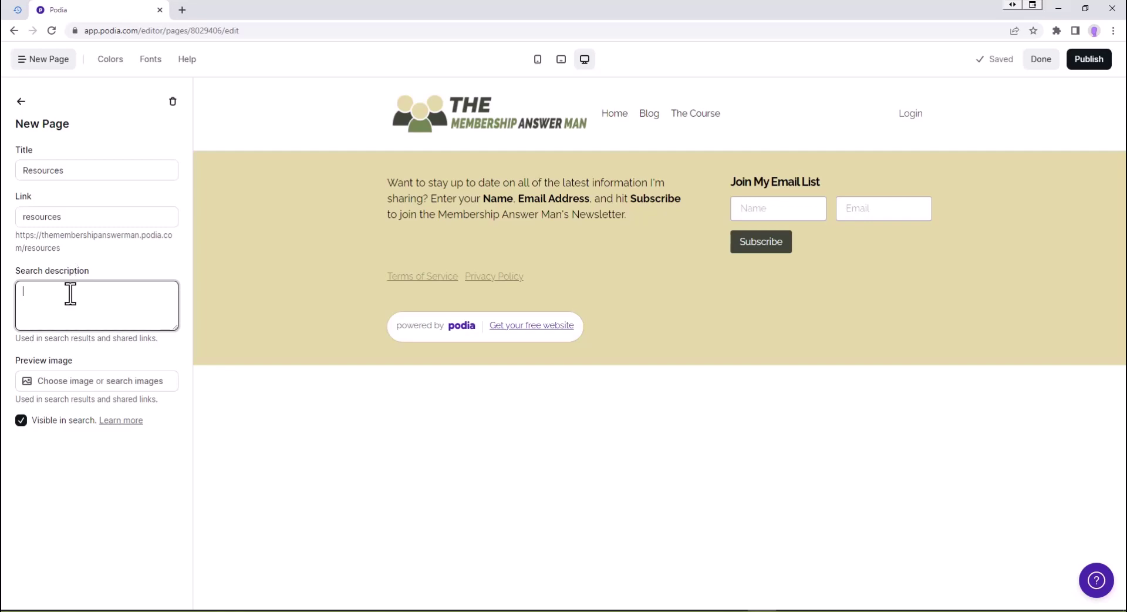
Step: Set the page's preview image to the square Membership Answer Man logo from the Website Images folder
click(61, 386)
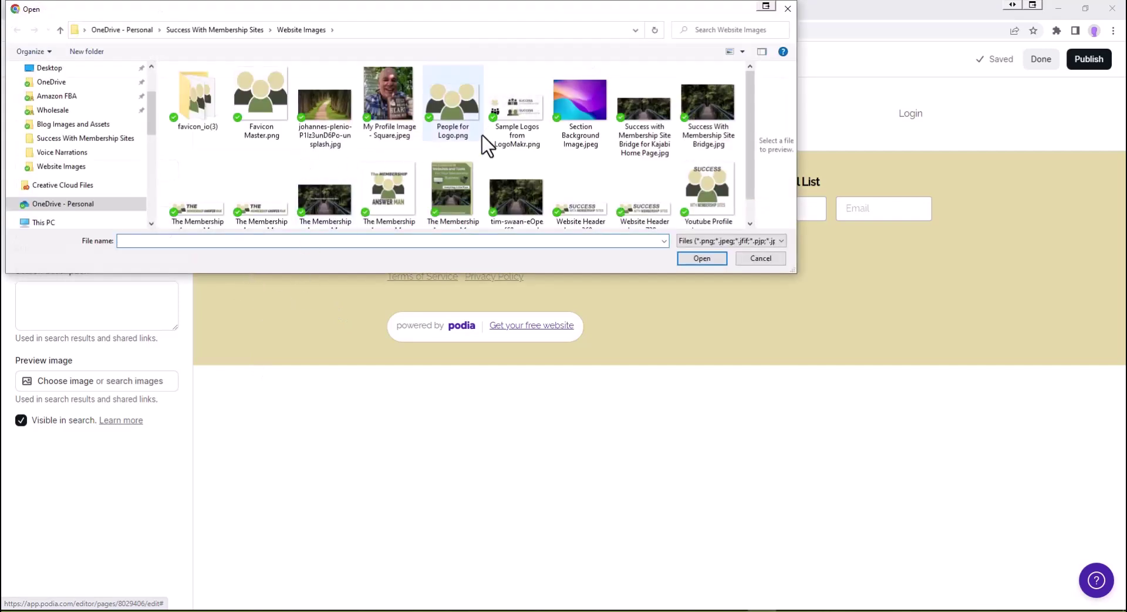
click(399, 187)
double_click(399, 185)
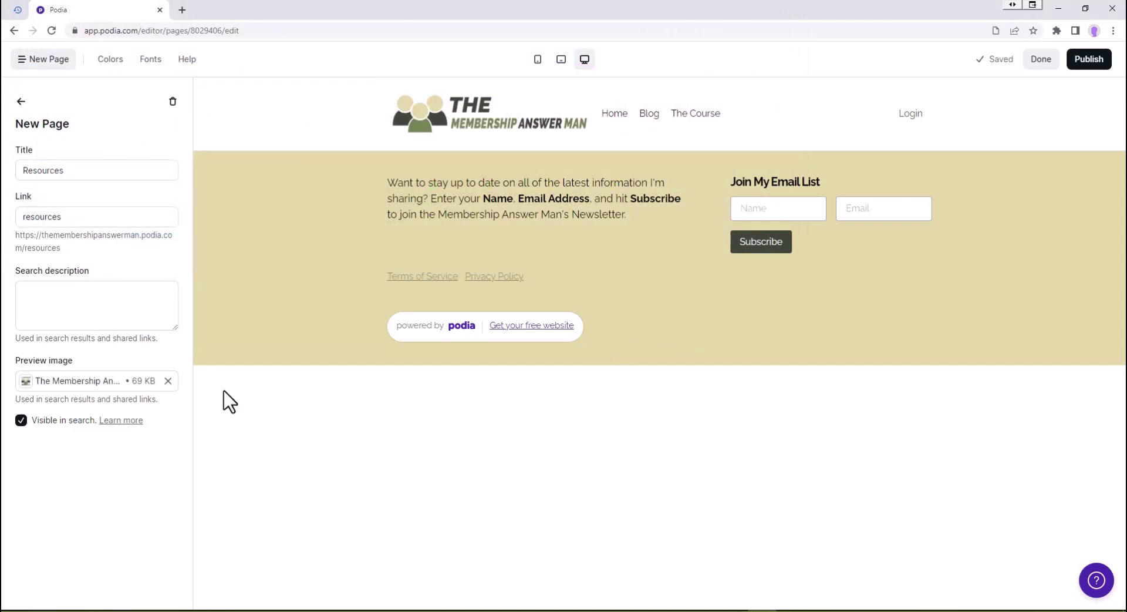
Step: Add a Grid section between the page's header and footer
mouse_move(410, 297)
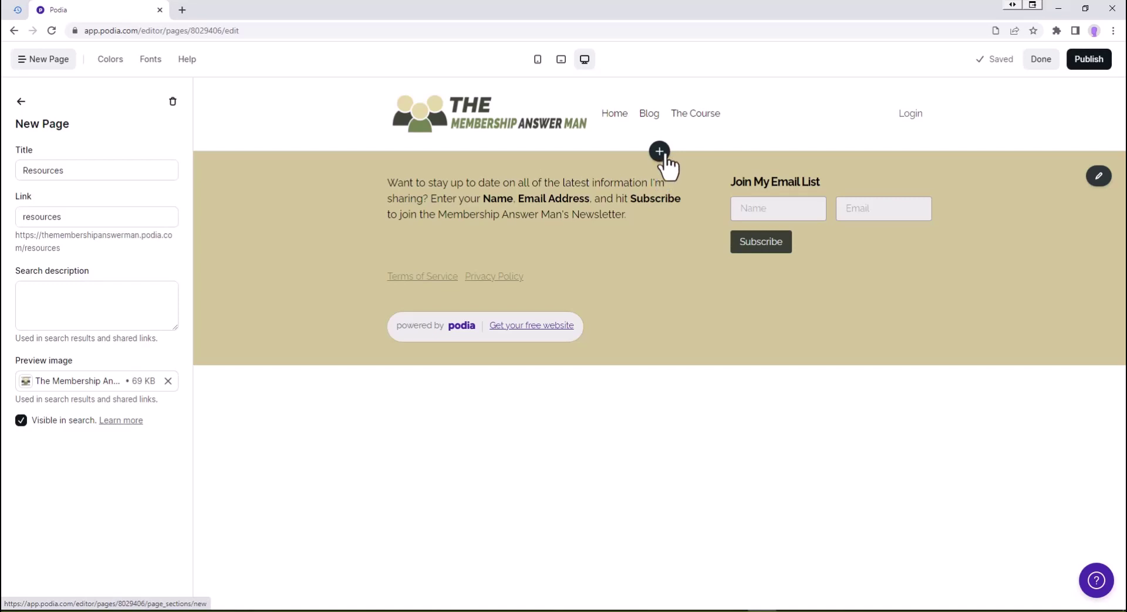
click(666, 179)
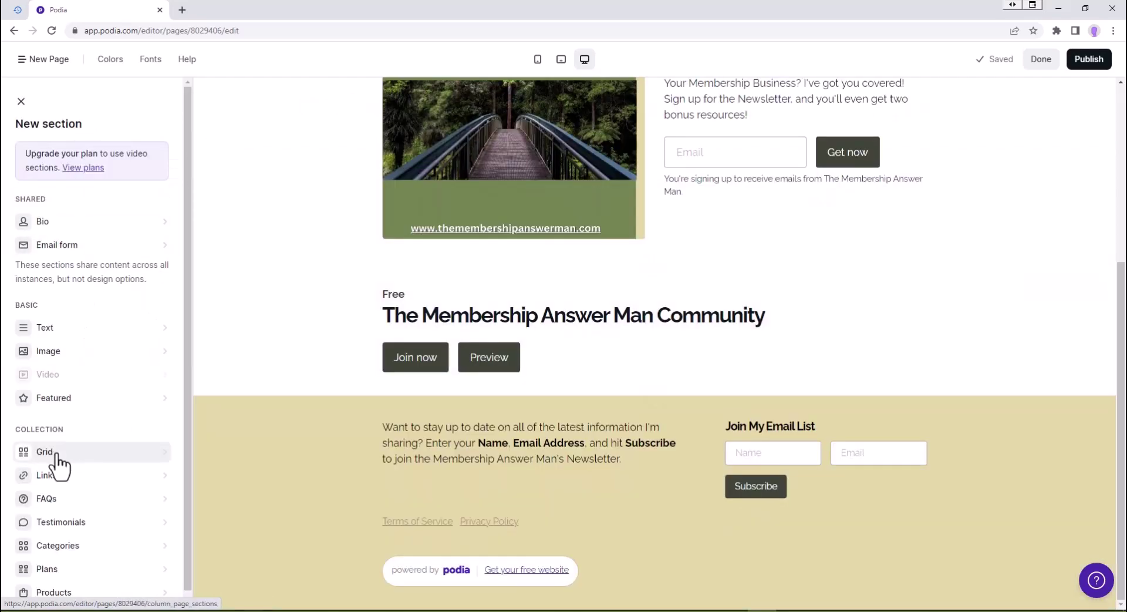
click(52, 454)
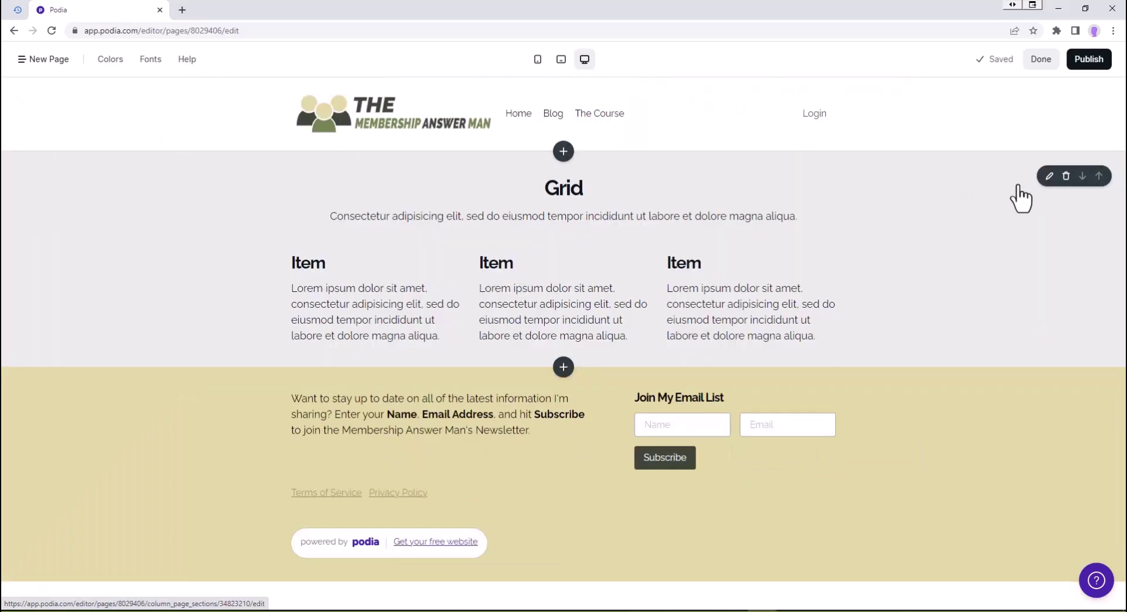
Step: Set the title of the grid's first item to "Free Resource List"
click(878, 241)
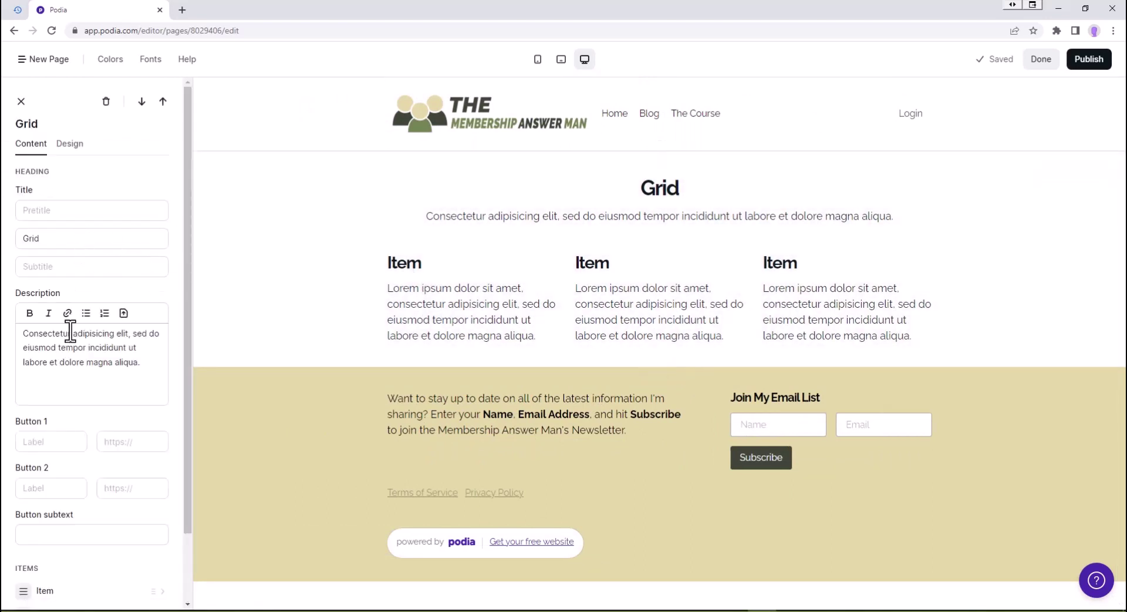
scroll(52, 434, down, 2)
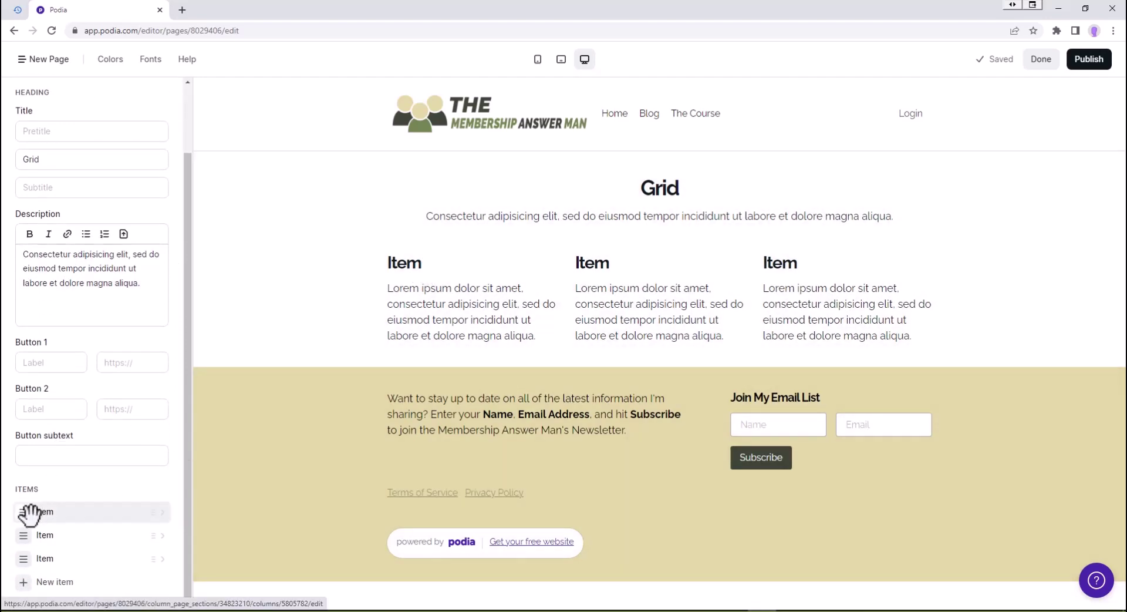
click(35, 531)
drag(47, 199, 12, 206)
text(Free Resource List)
key(Tab)
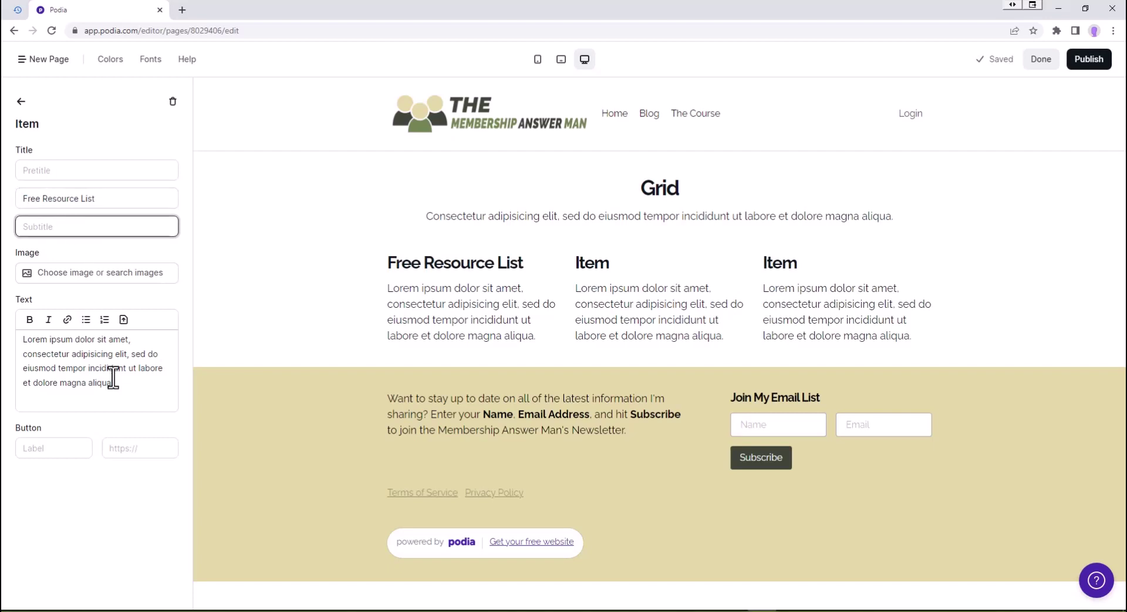
Step: Label the Free Resource List item's button "Get It Now", leaving its link empty
drag(114, 385, 11, 351)
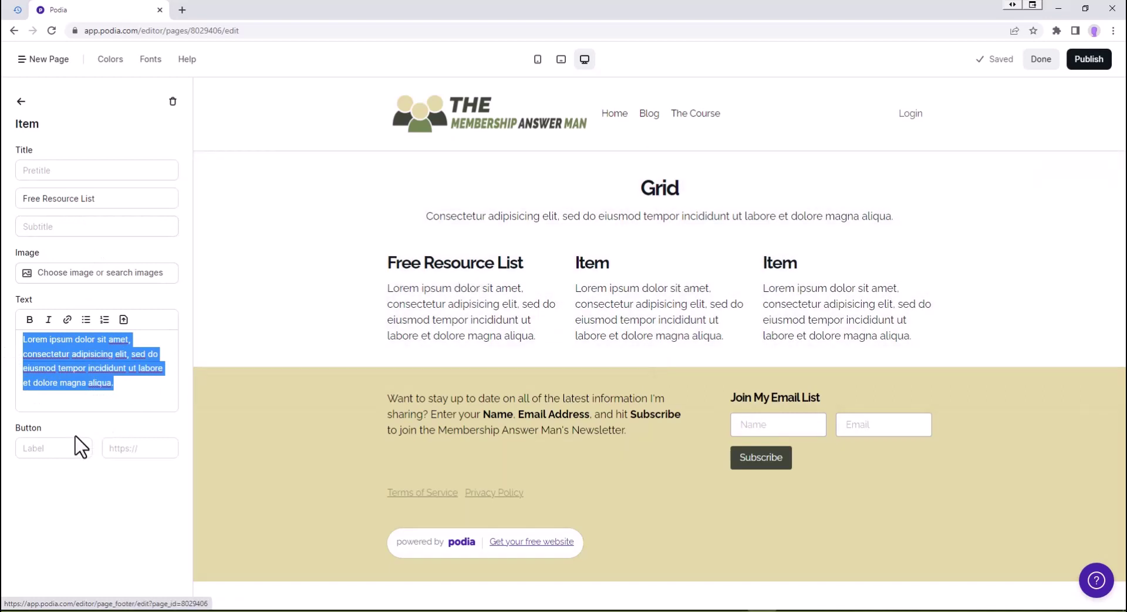
click(58, 451)
text(Get It Now)
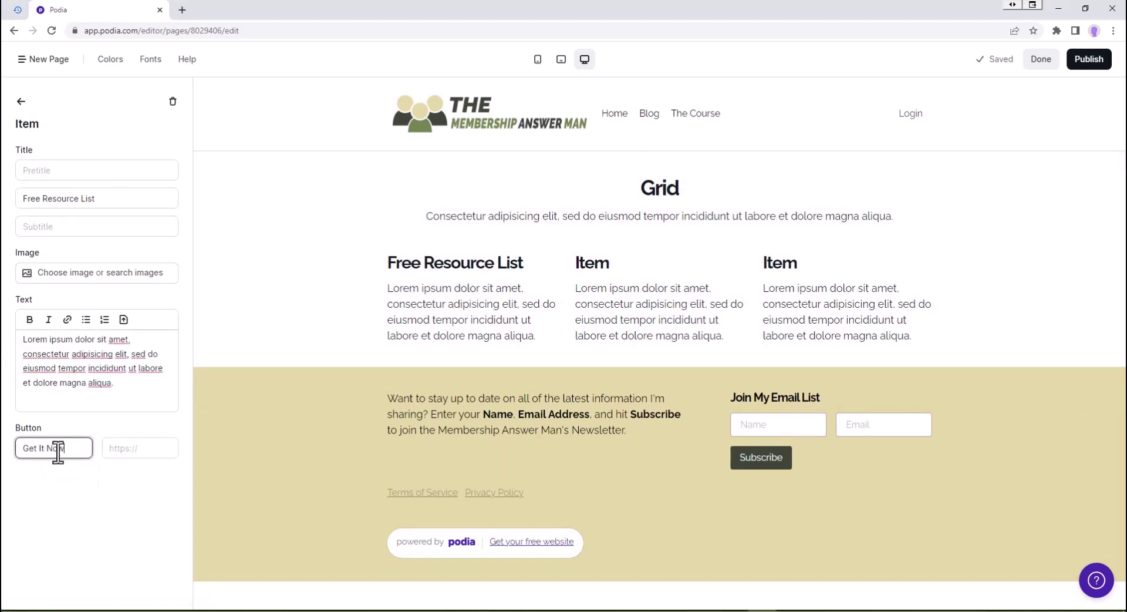
key(Tab)
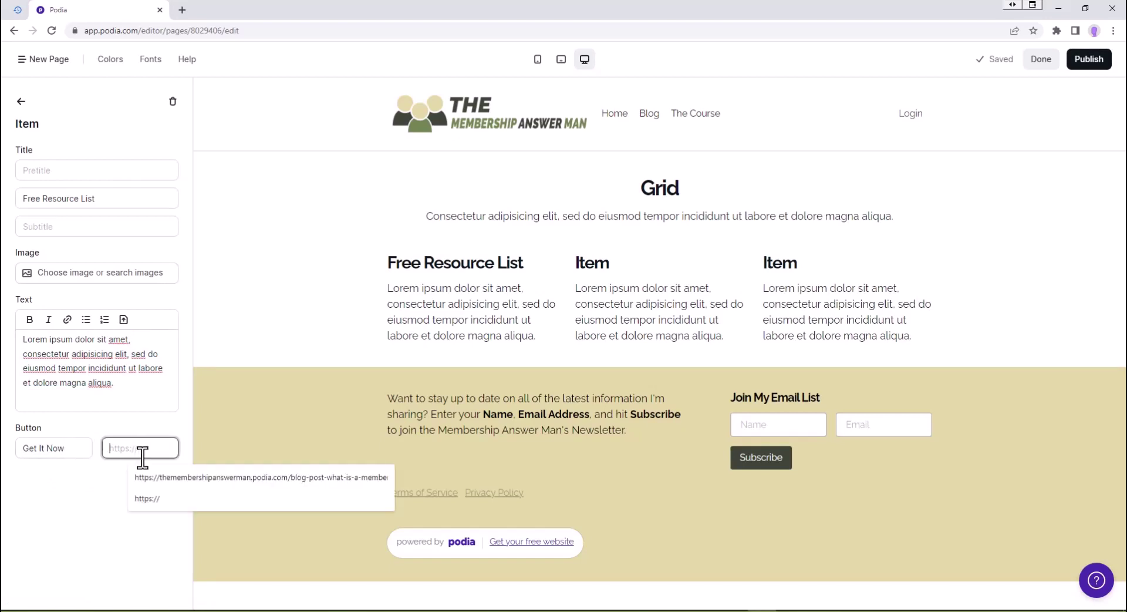
click(206, 465)
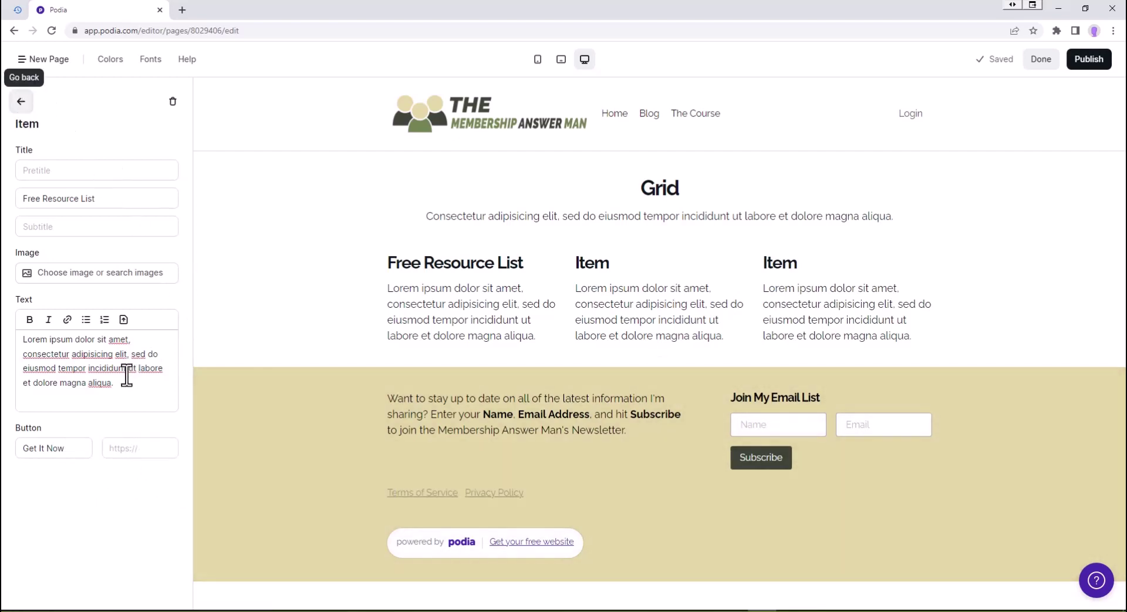
Step: Set the title of the grid's second item to "Join the Community"
scroll(46, 434, down, 2)
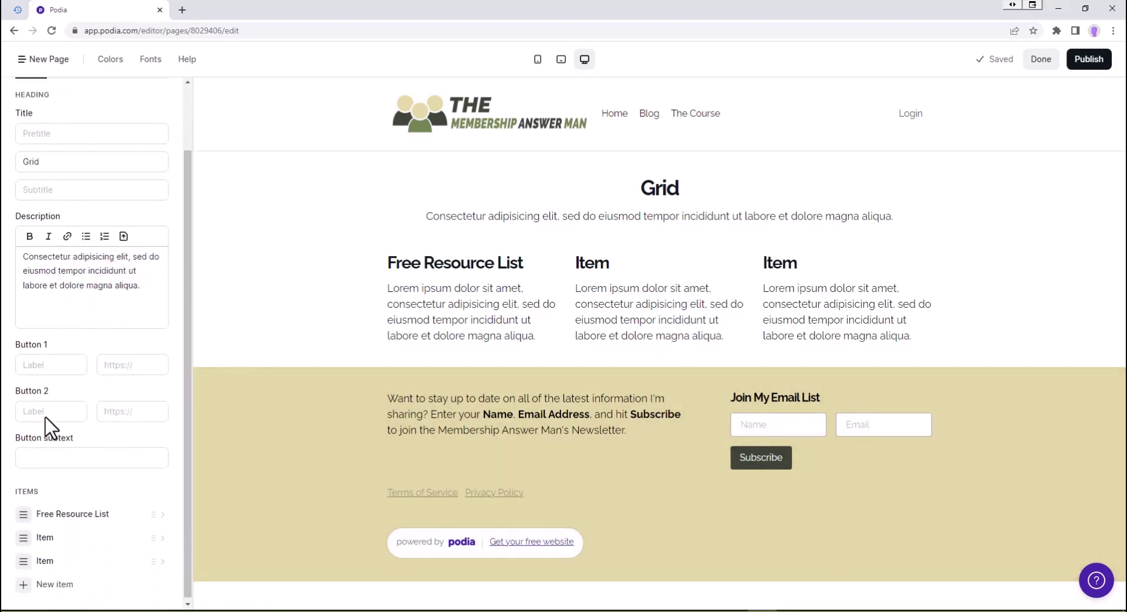
scroll(43, 529, up, 1)
click(41, 577)
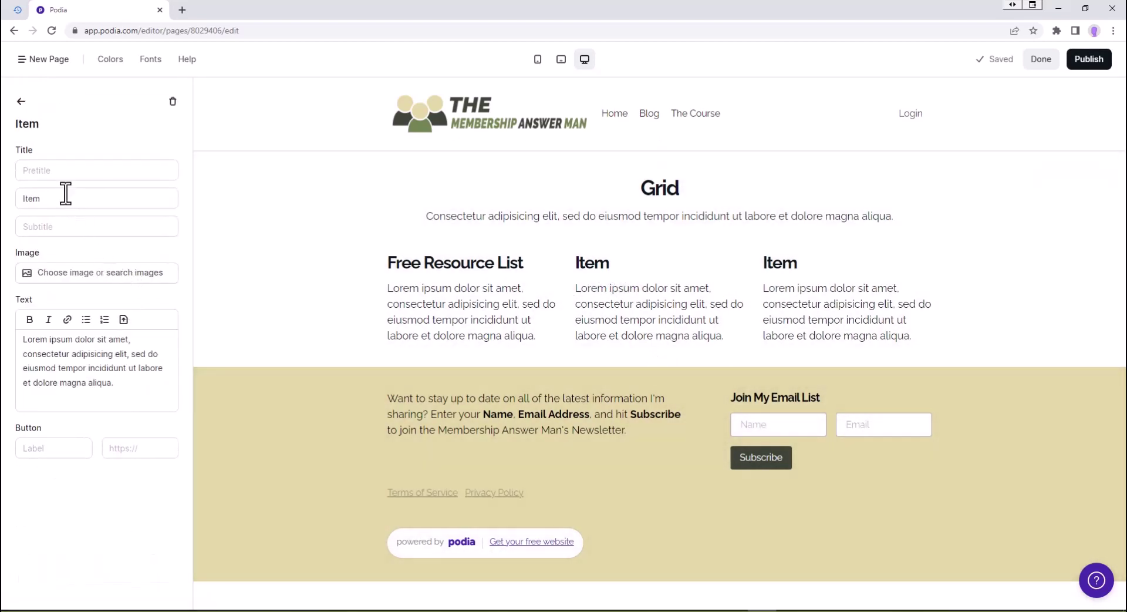
drag(63, 198, 2, 195)
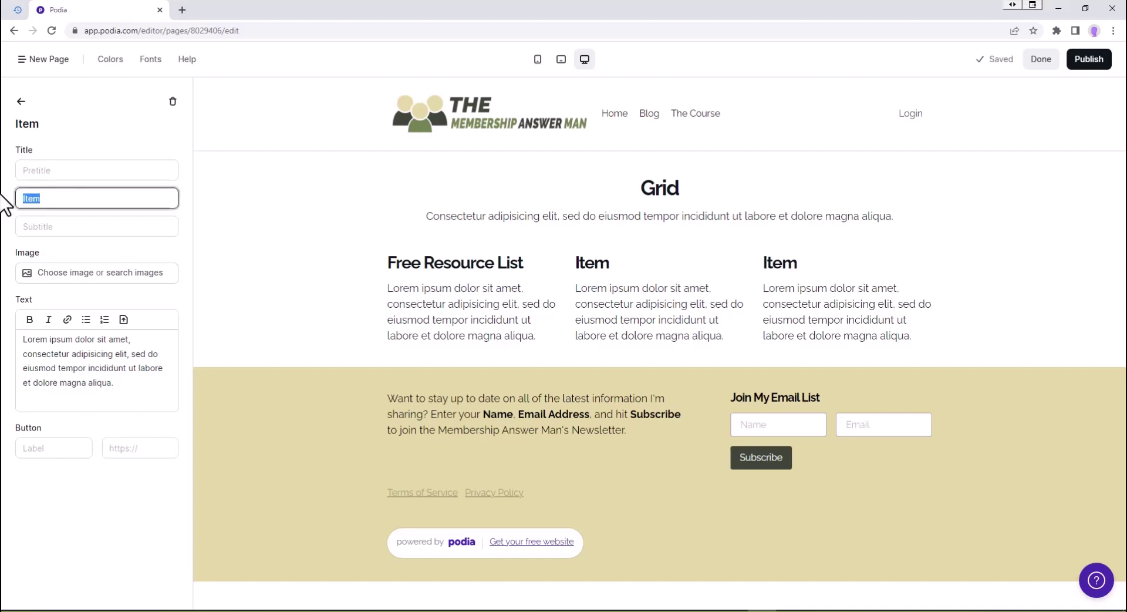
text(Join the Community)
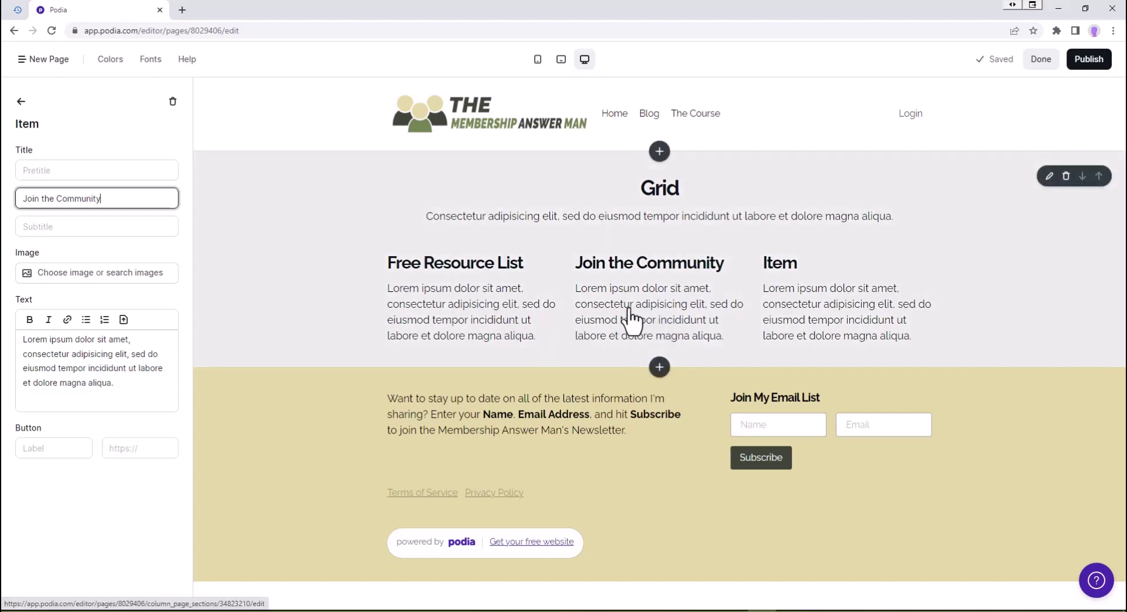
drag(131, 382, 12, 352)
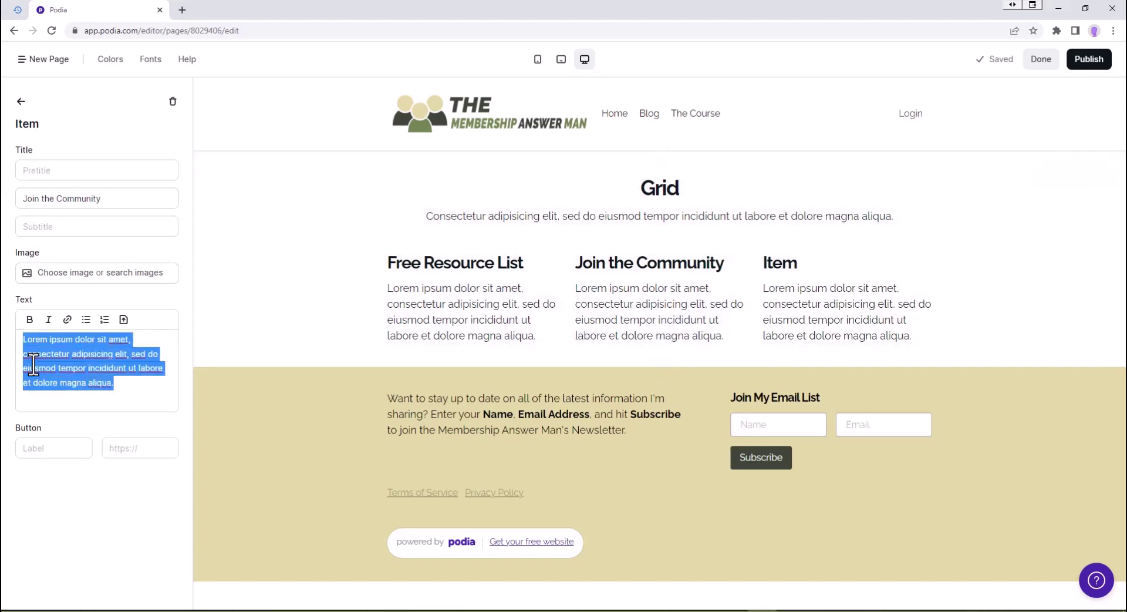
click(69, 448)
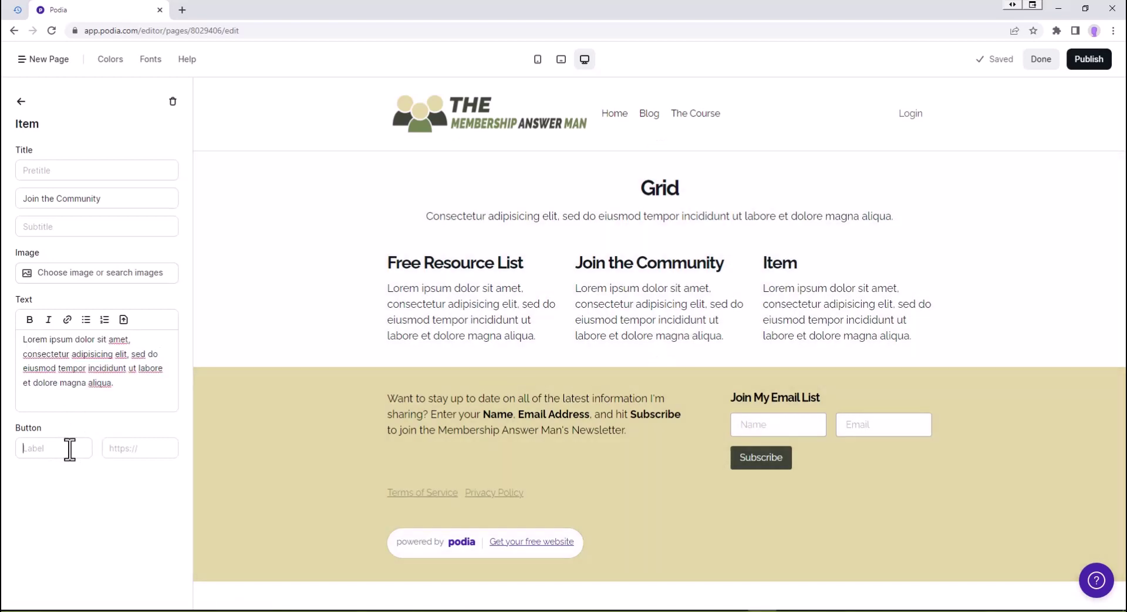
text(Join N)
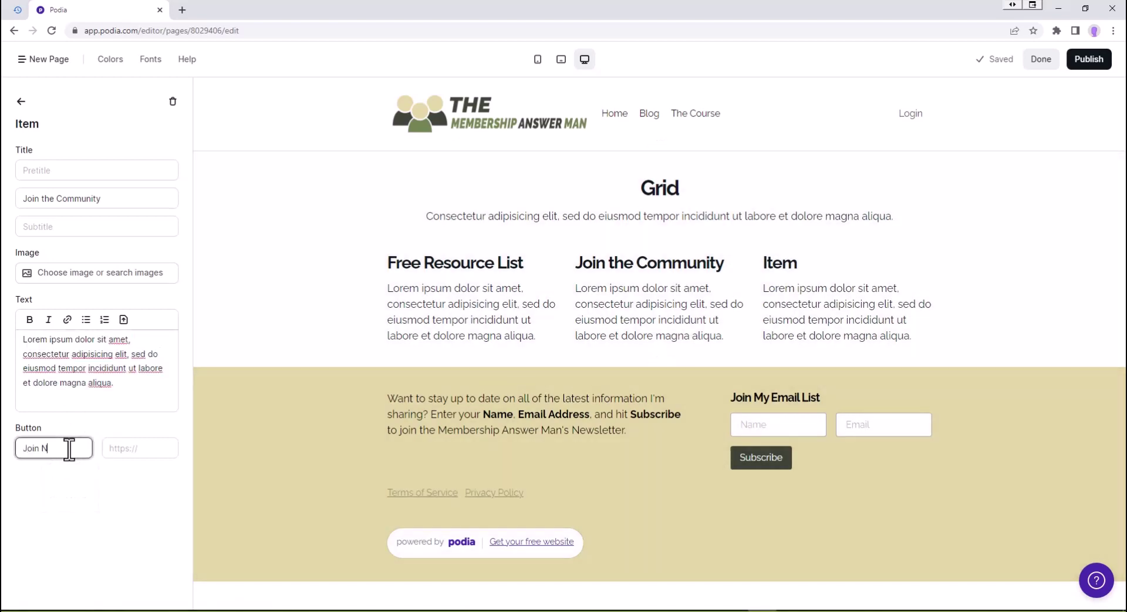
key(Tab)
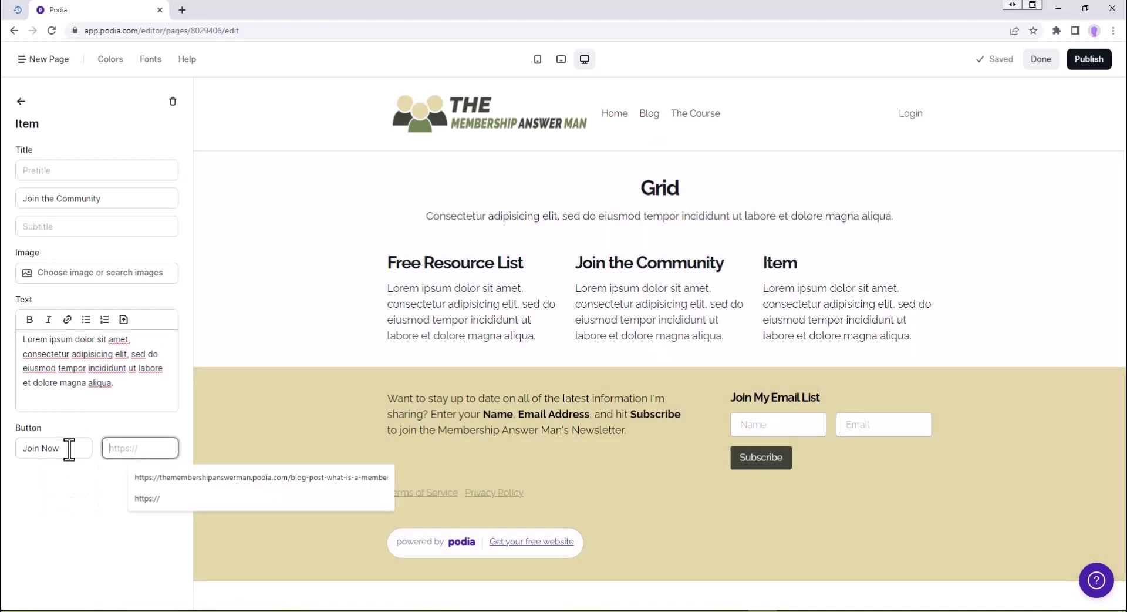
click(168, 500)
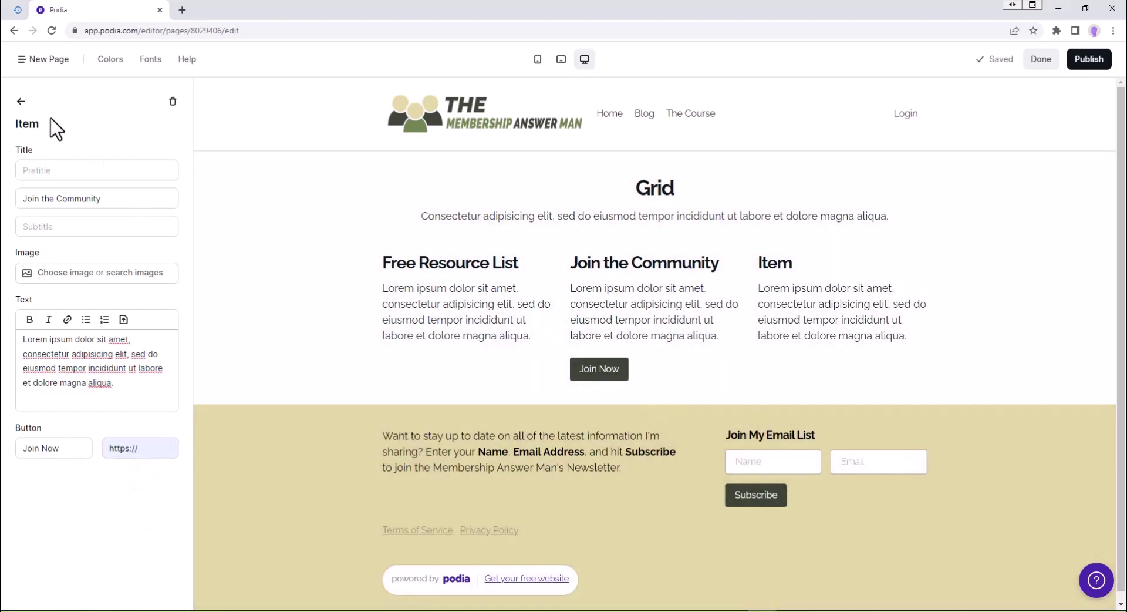
click(20, 101)
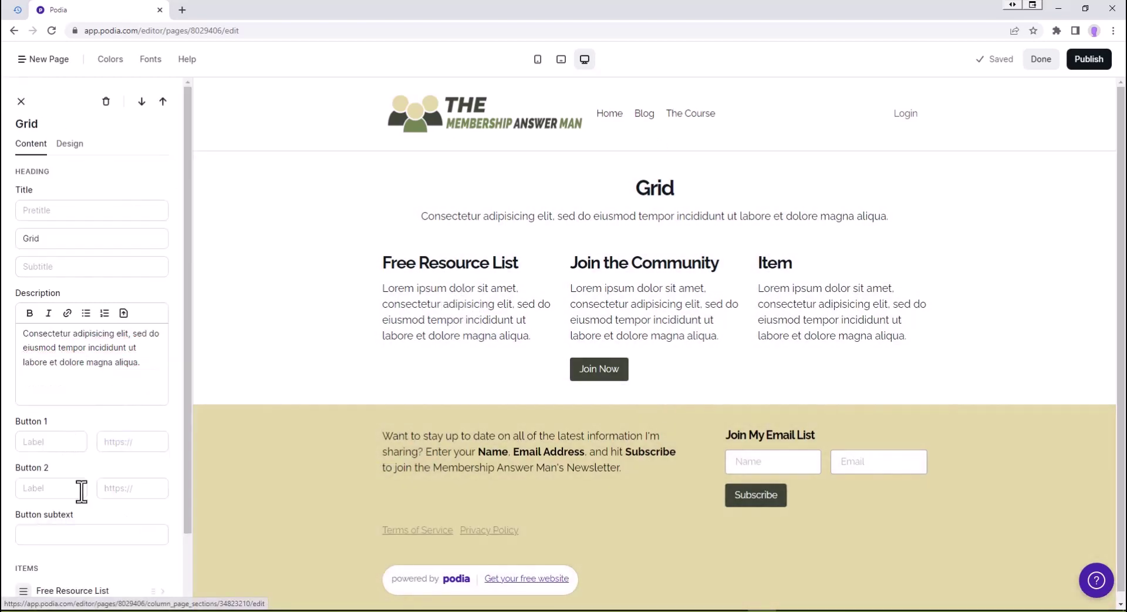
scroll(67, 438, down, 2)
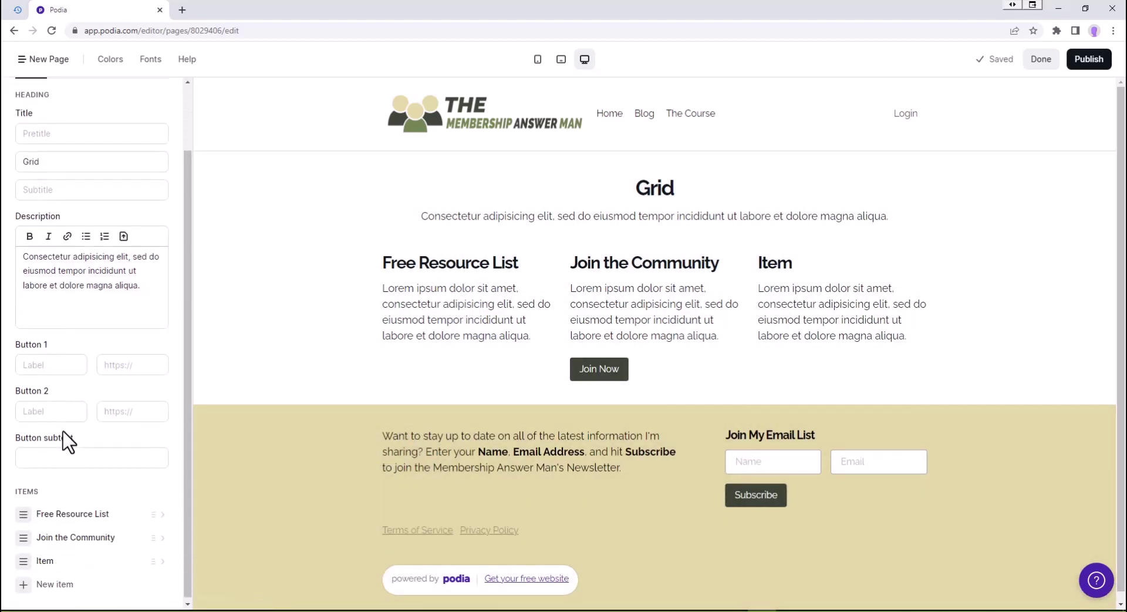
click(62, 510)
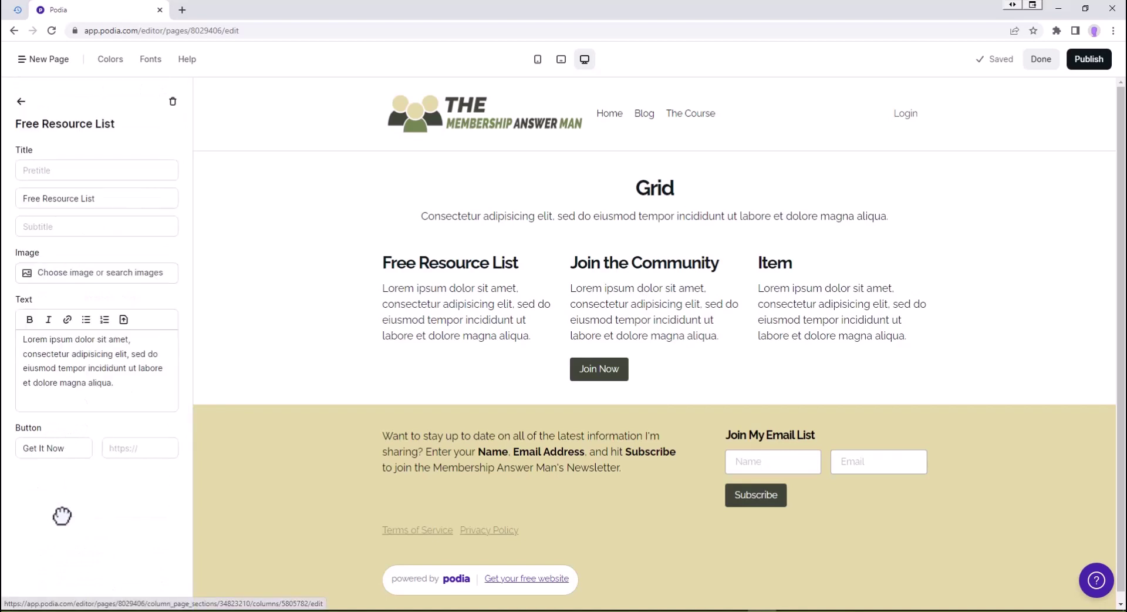
click(135, 455)
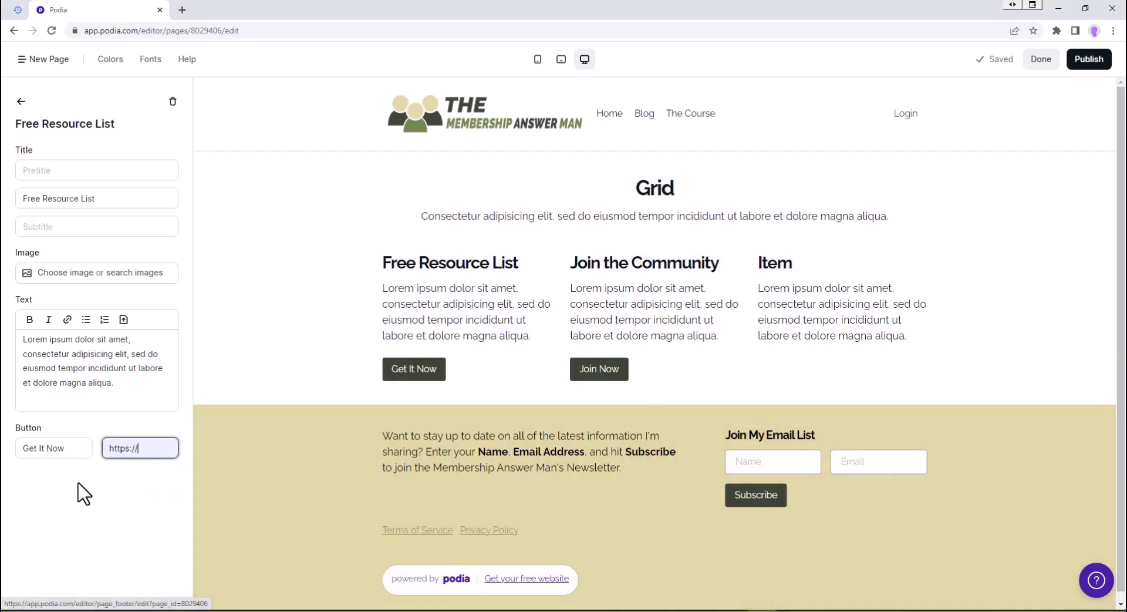
click(79, 485)
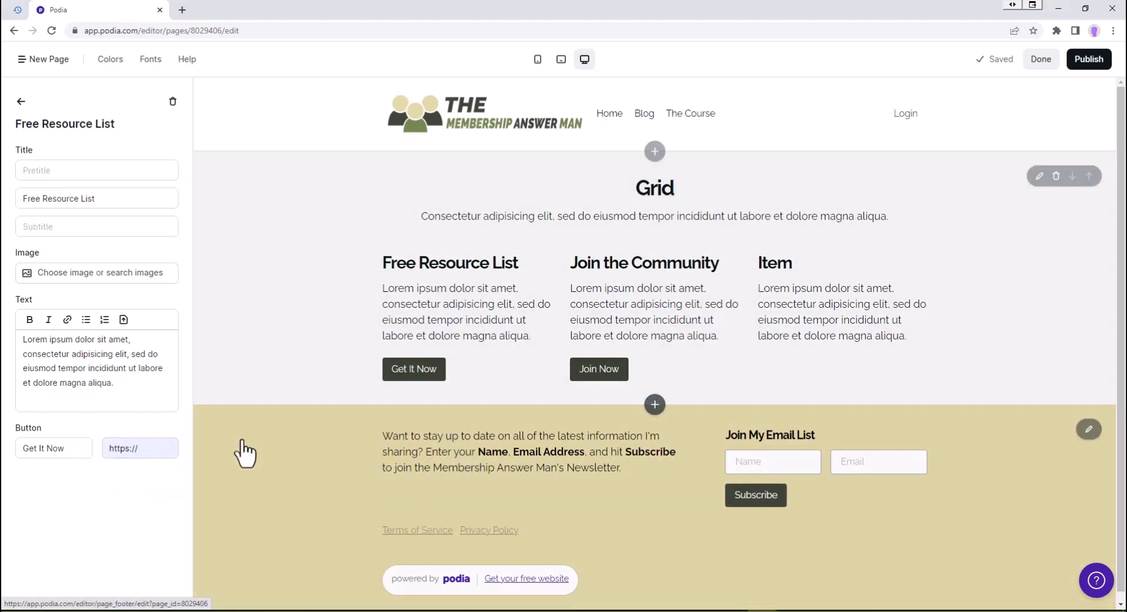
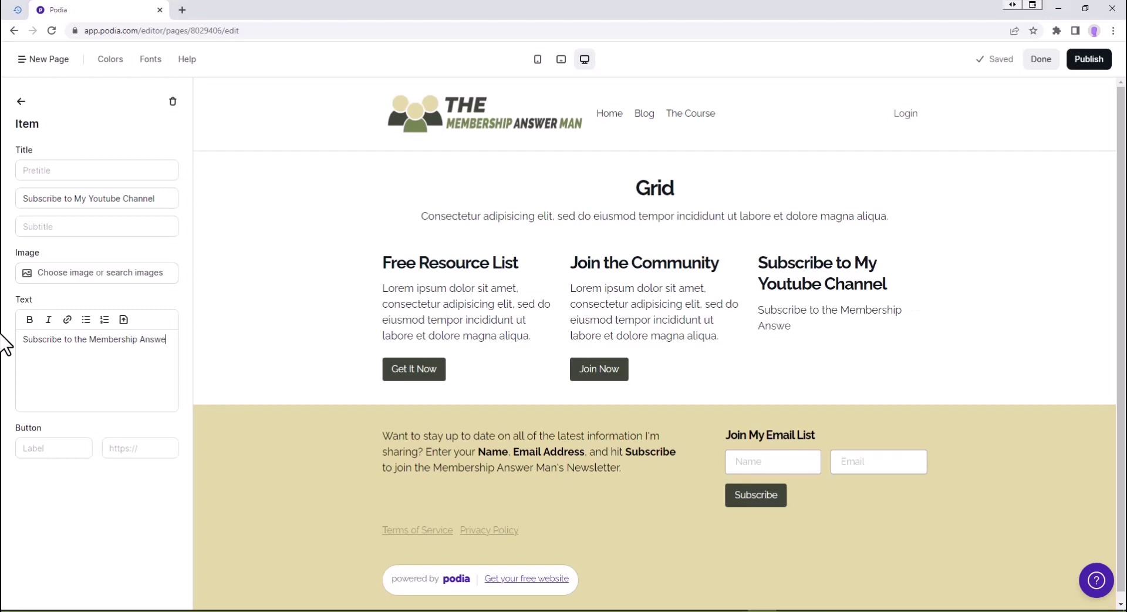
Step: Complete the third item's text as "Subscribe to the Membership Answer Man's YouTube Channel and never miss out on any of the videos I regularly post."
key(BackSpace)
key(BackSpace)
key(BackSpace)
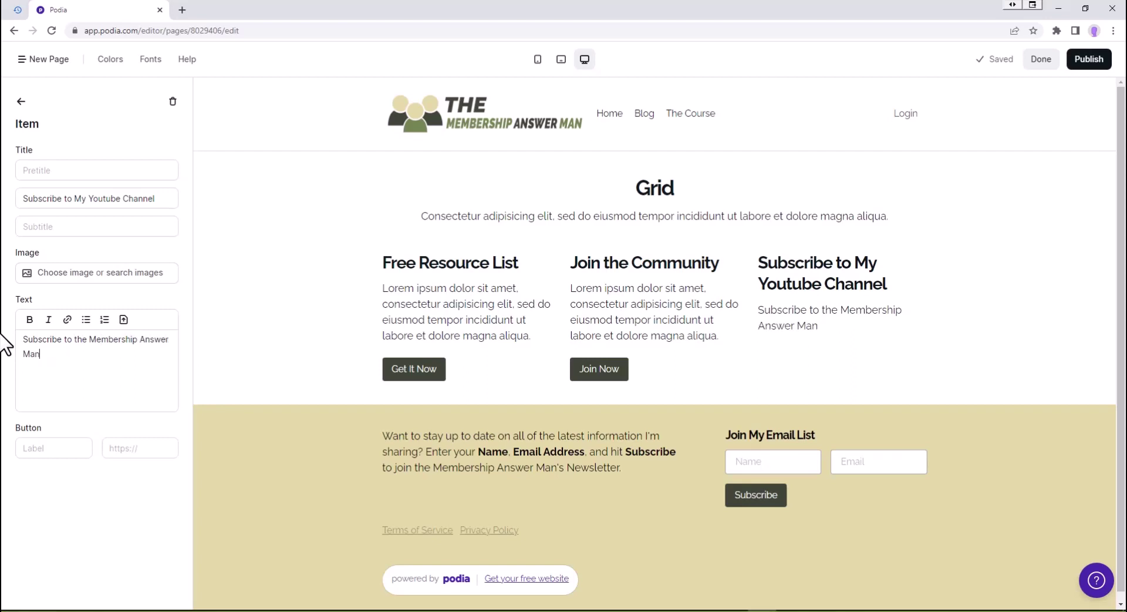
text(Man's YouTub)
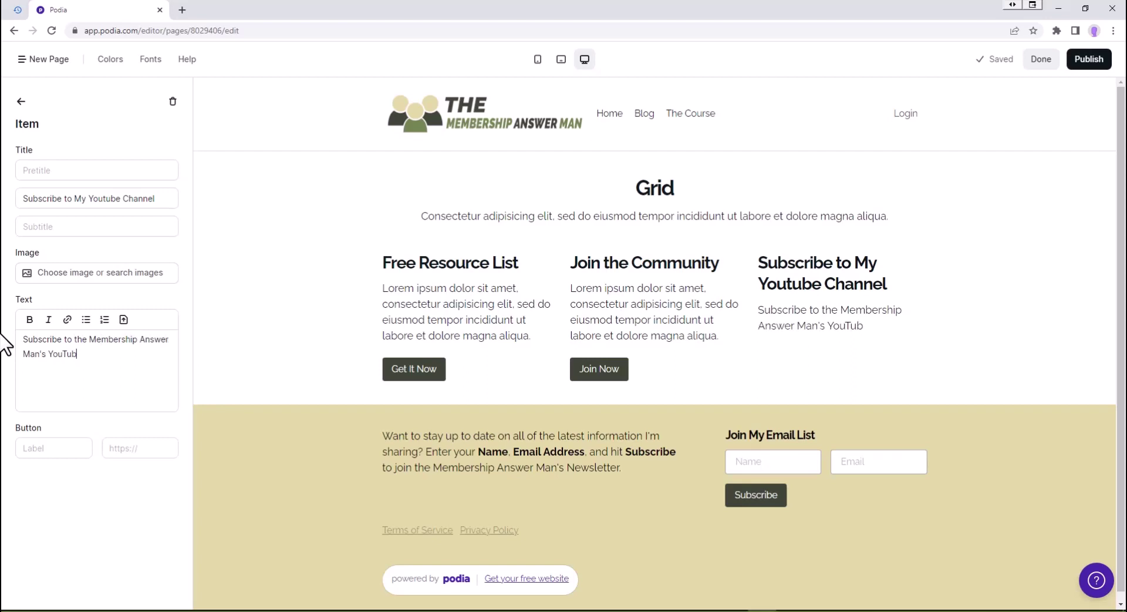
text(e Channel and never miss)
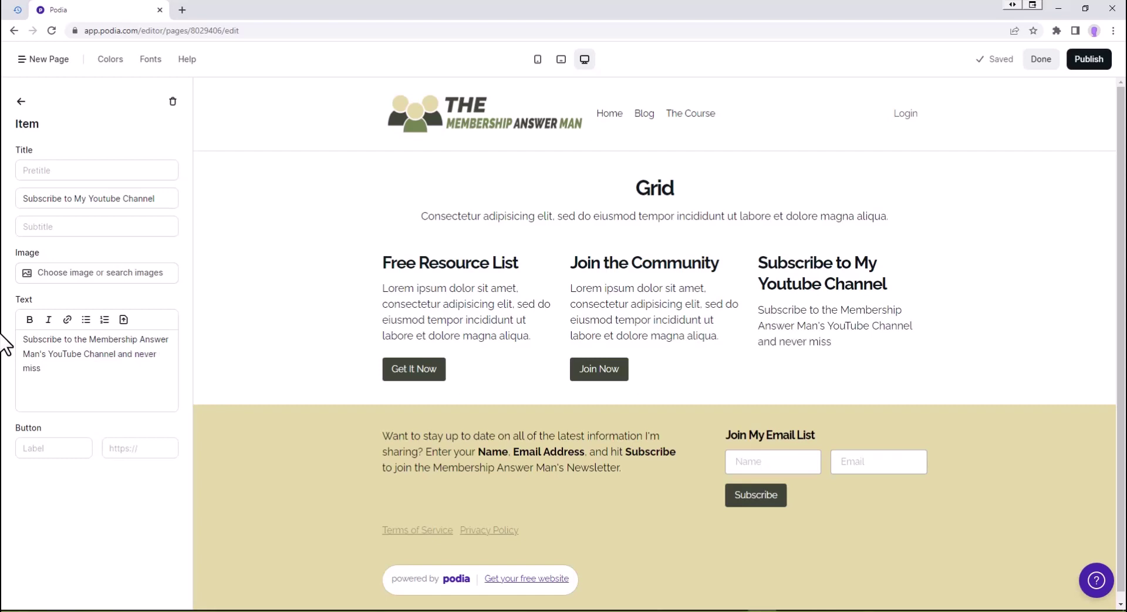
text(the cont)
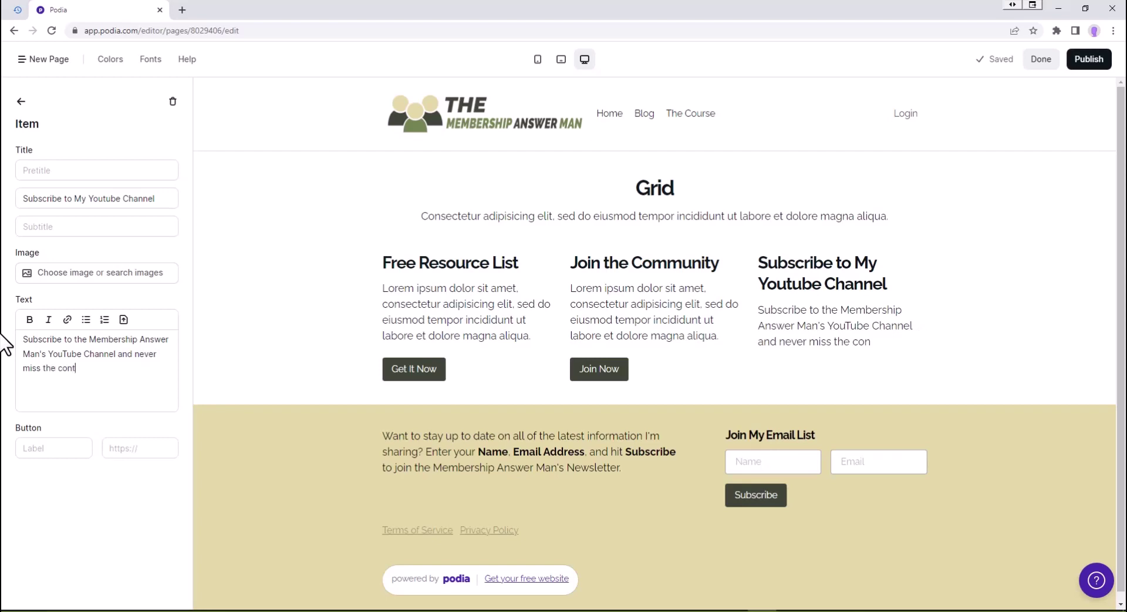
text(en)
key(BackSpace)
key(BackSpace)
key(BackSpace)
key(BackSpace)
key(BackSpace)
key(BackSpace)
key(BackSpace)
key(BackSpace)
key(BackSpace)
text(out on any of t)
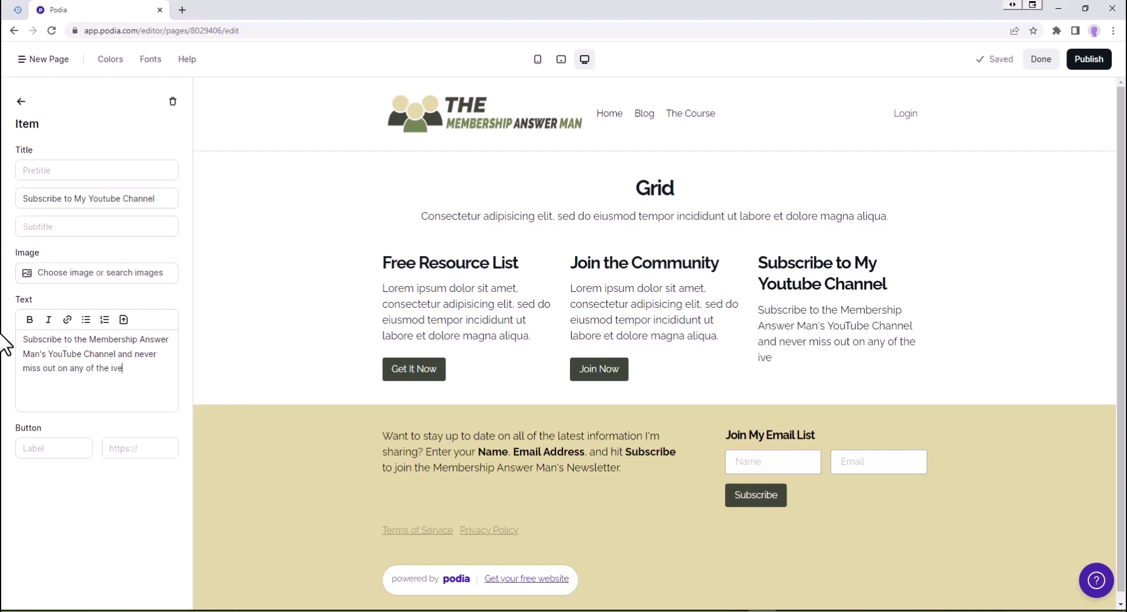
text(he vide)
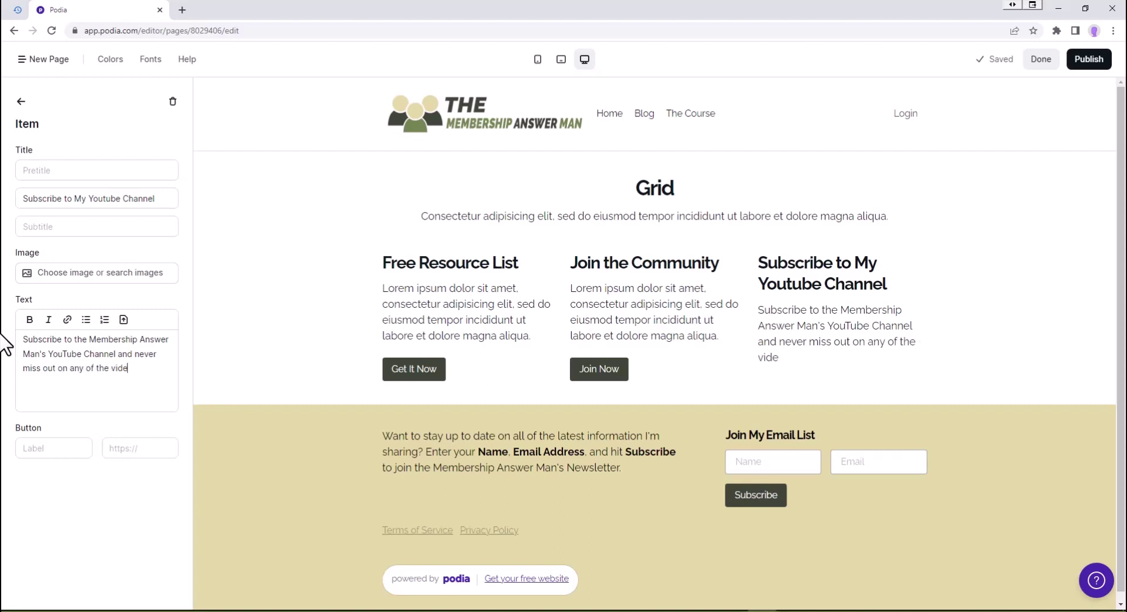
text(os I reg)
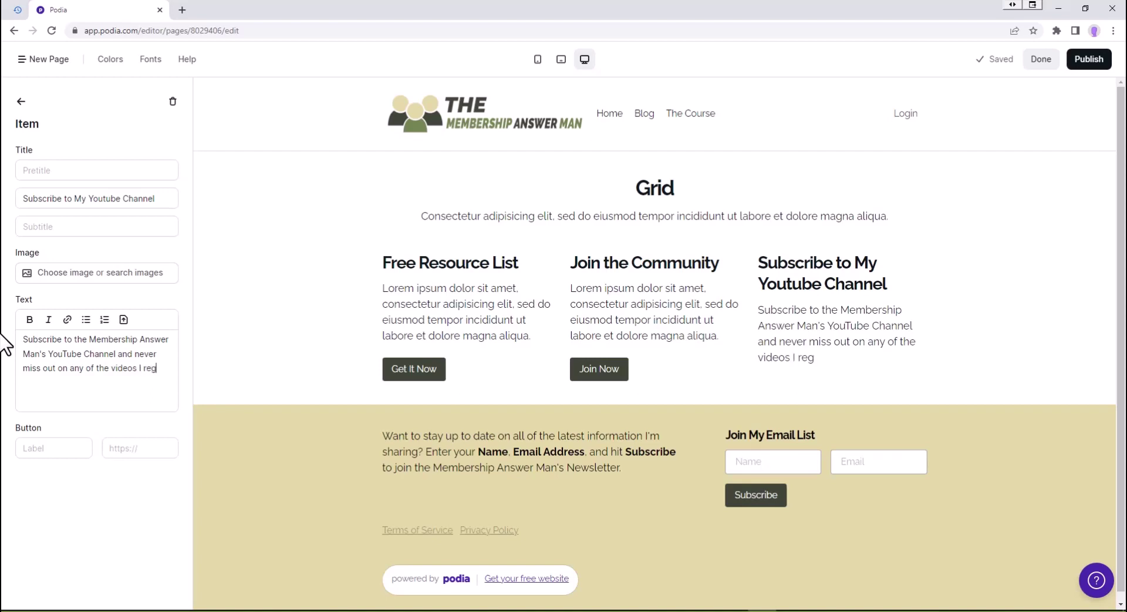
text(u)
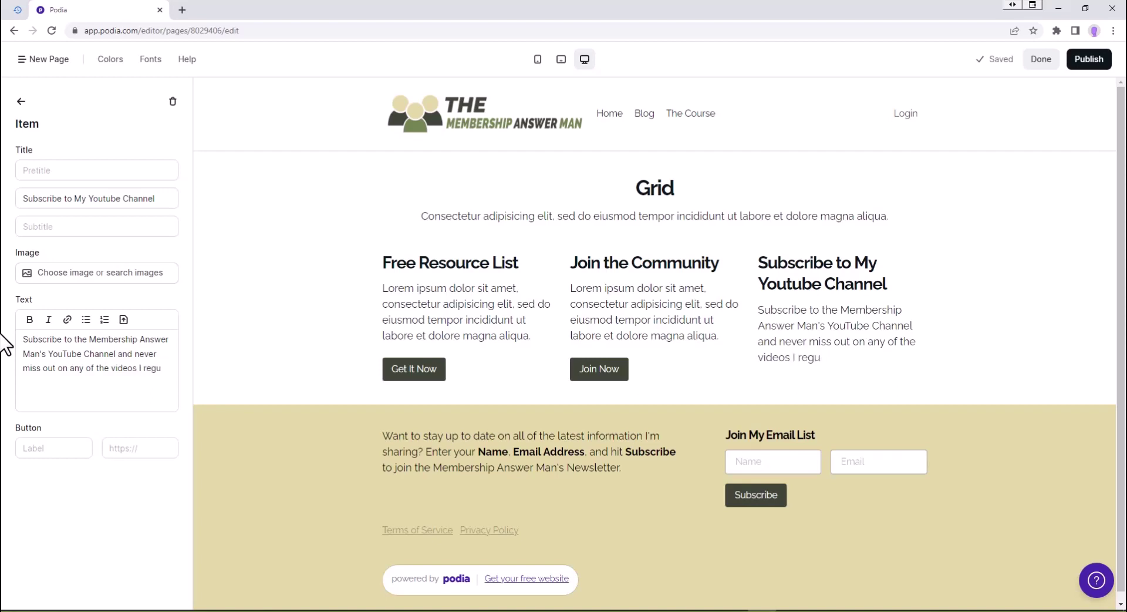
text(lary)
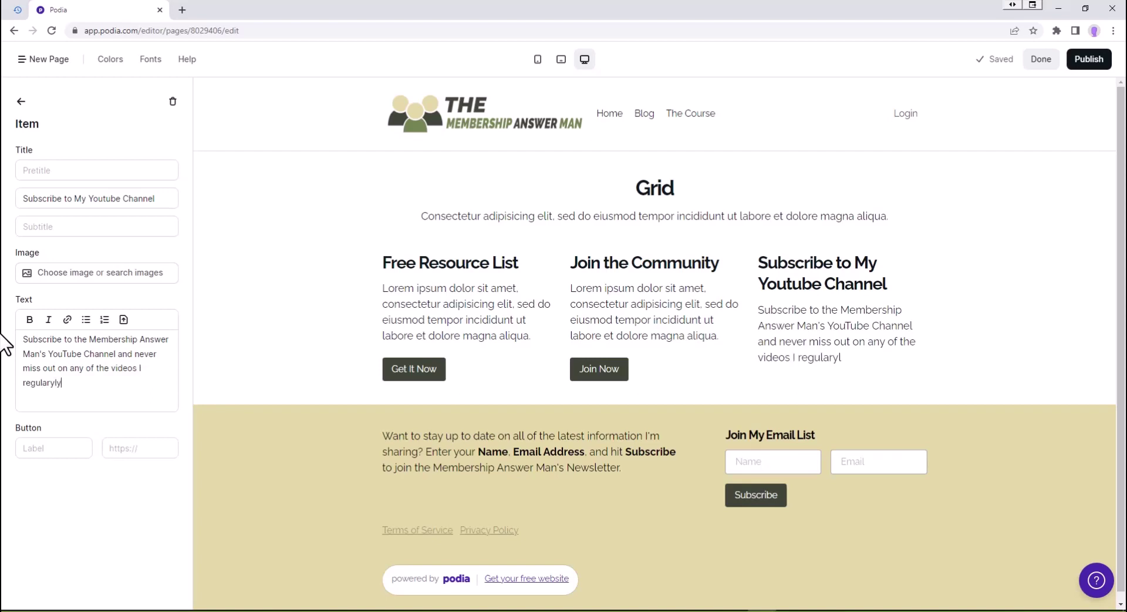
key(BackSpace)
text(ly post.)
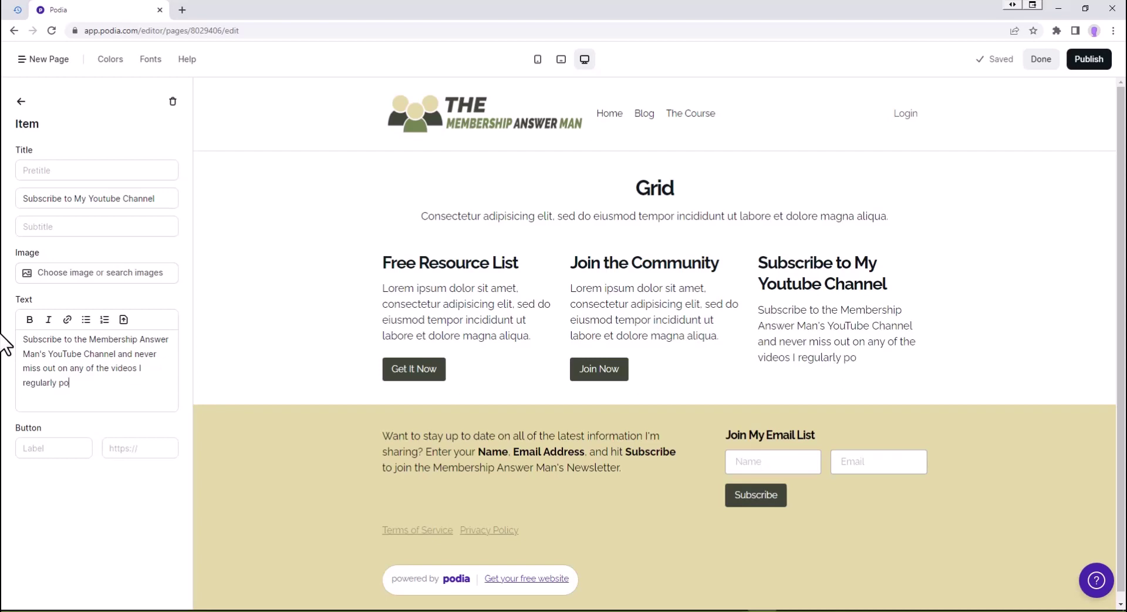
Step: Label the third item's button "Subscribe to the YouTube Channel"
click(46, 448)
text(Subscribe to)
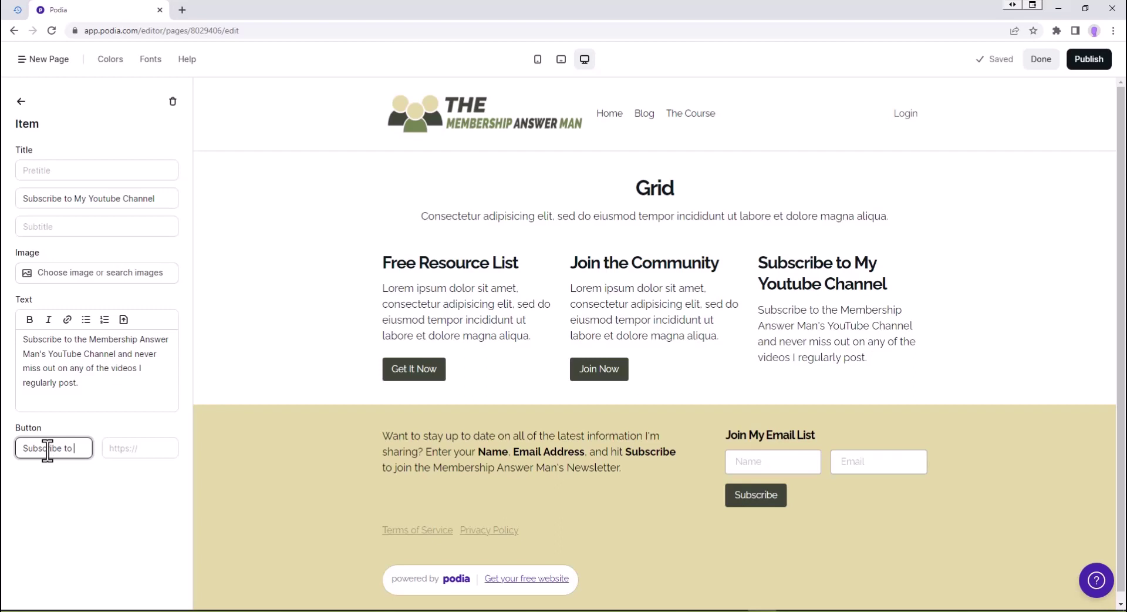
text( th)
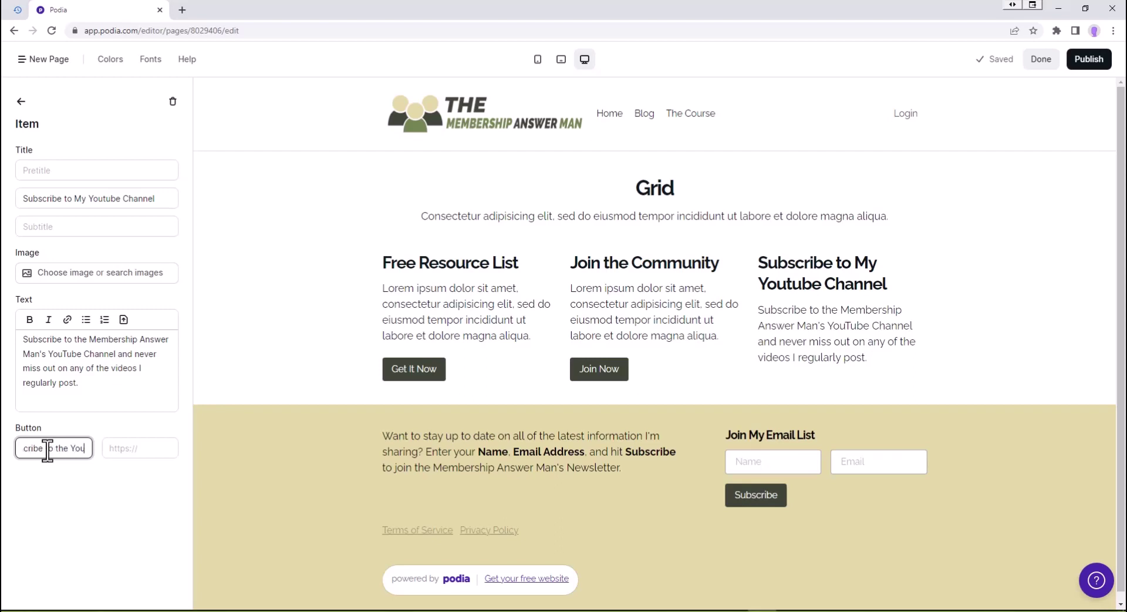
text(e YouTube Channel)
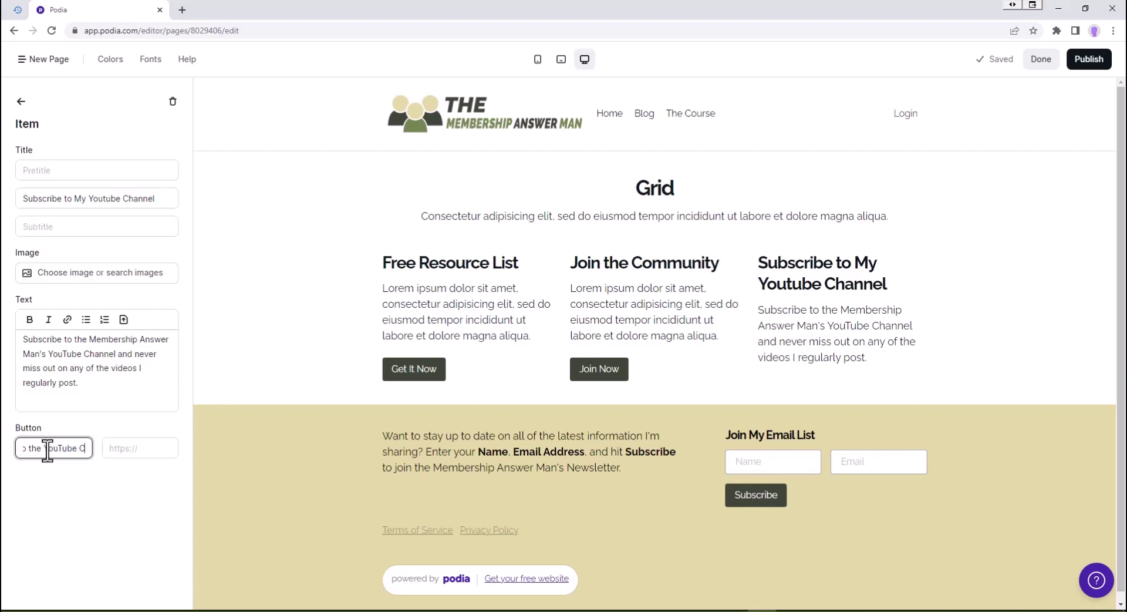
key(Tab)
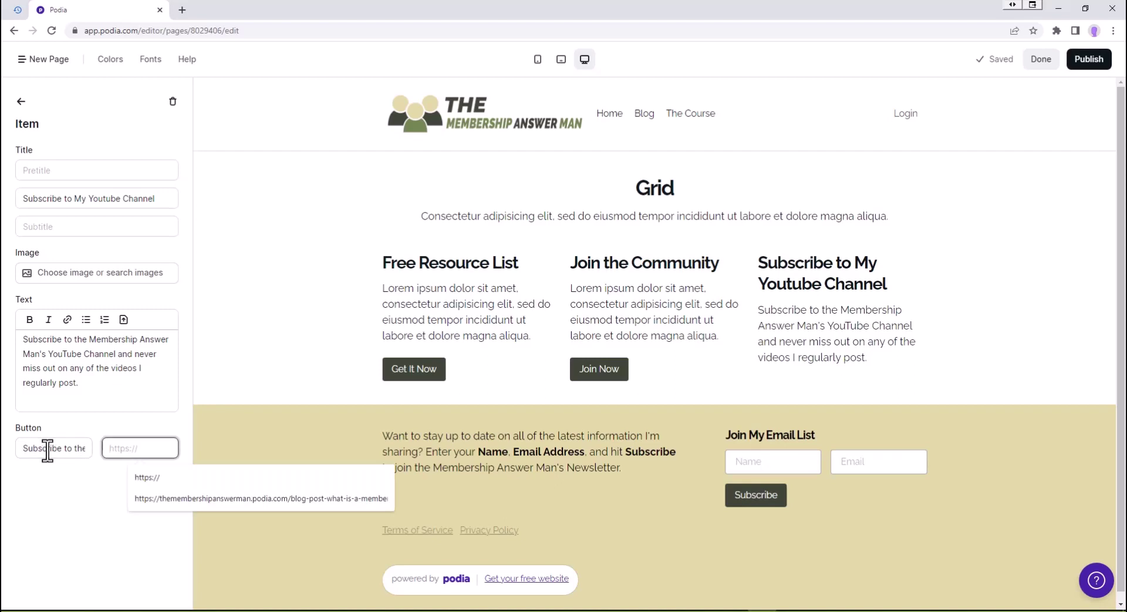
text(https://www)
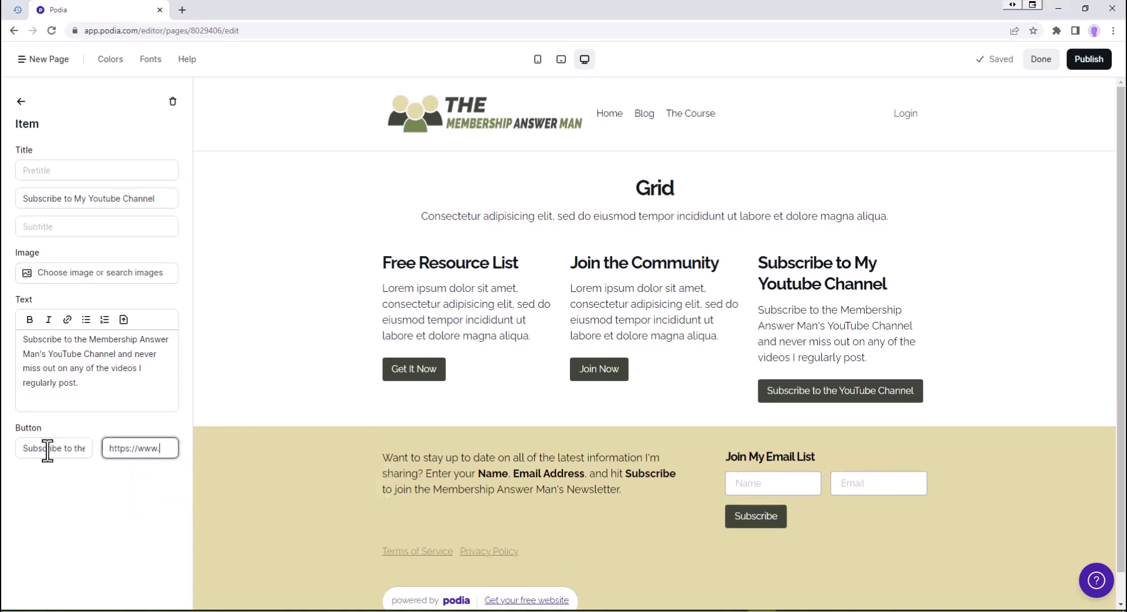
text(.youtube.com)
text(th)
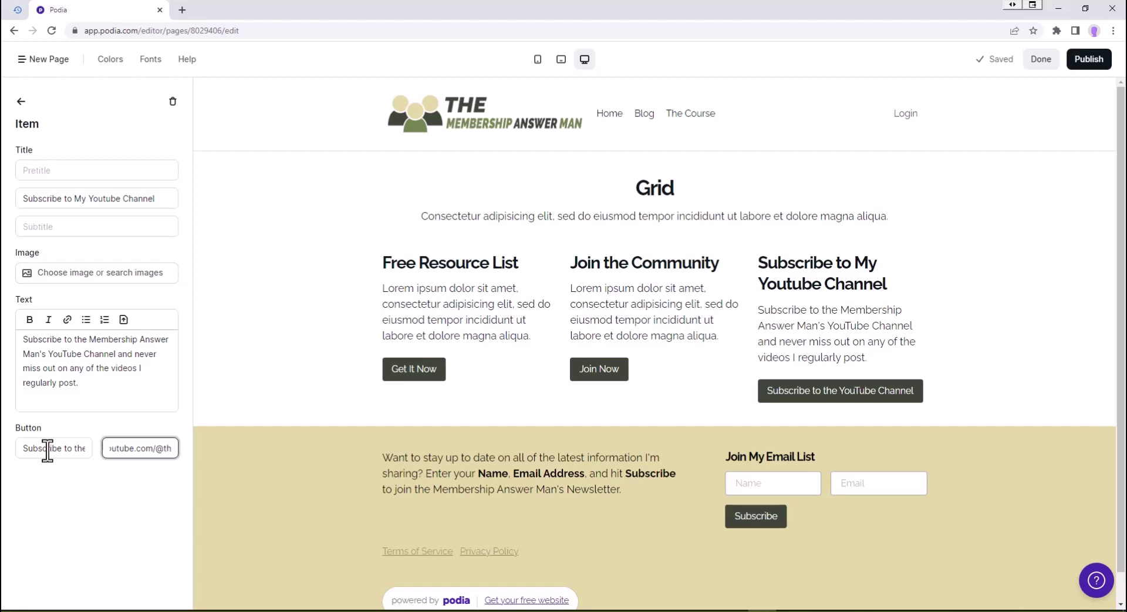
text(emembe)
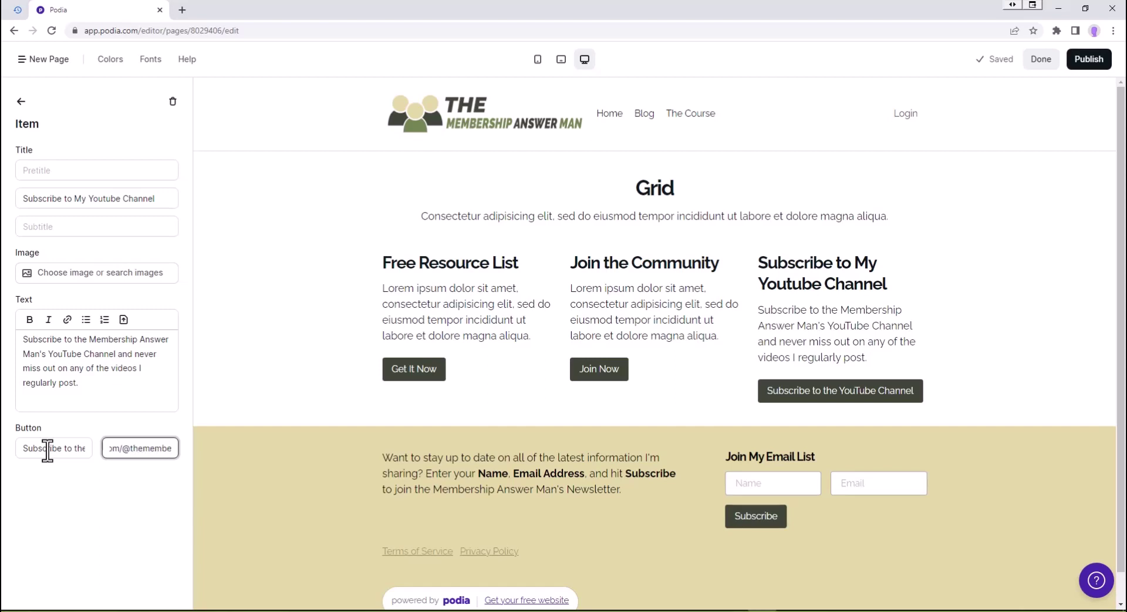
text(rshipanswer)
key(Tab)
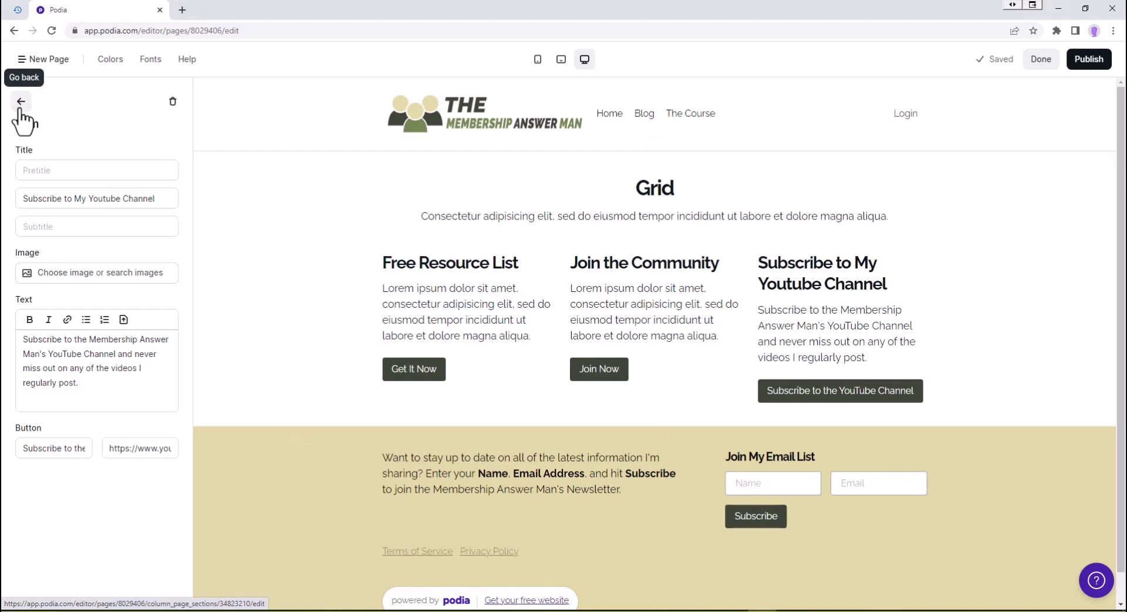
Step: Insert a blank line above the Free Resource List item's placeholder text and select the placeholder paragraph
click(20, 111)
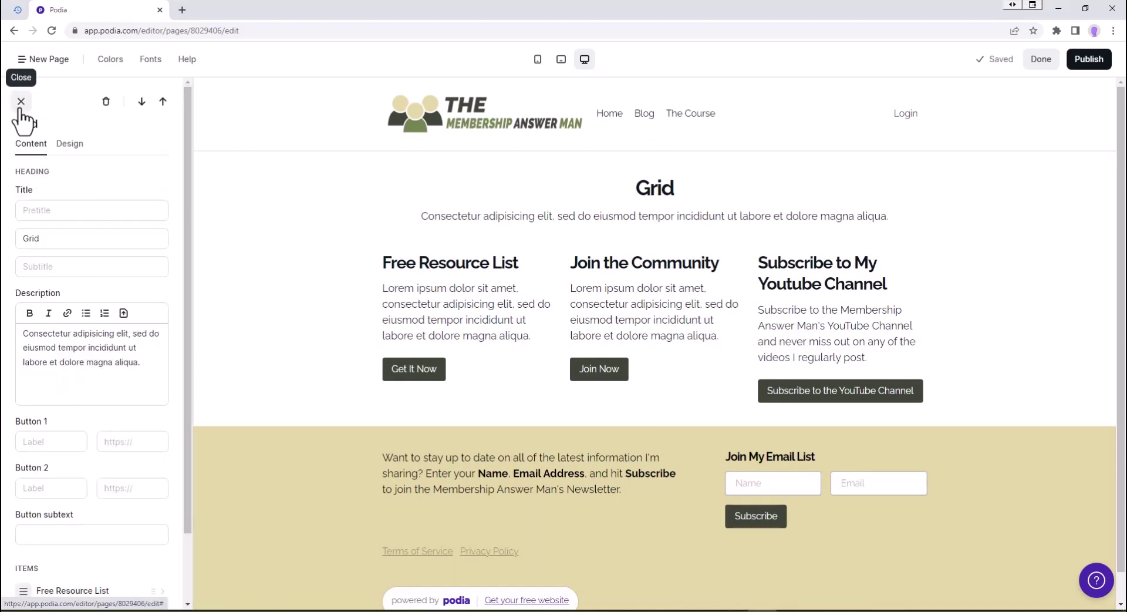
scroll(80, 387, down, 2)
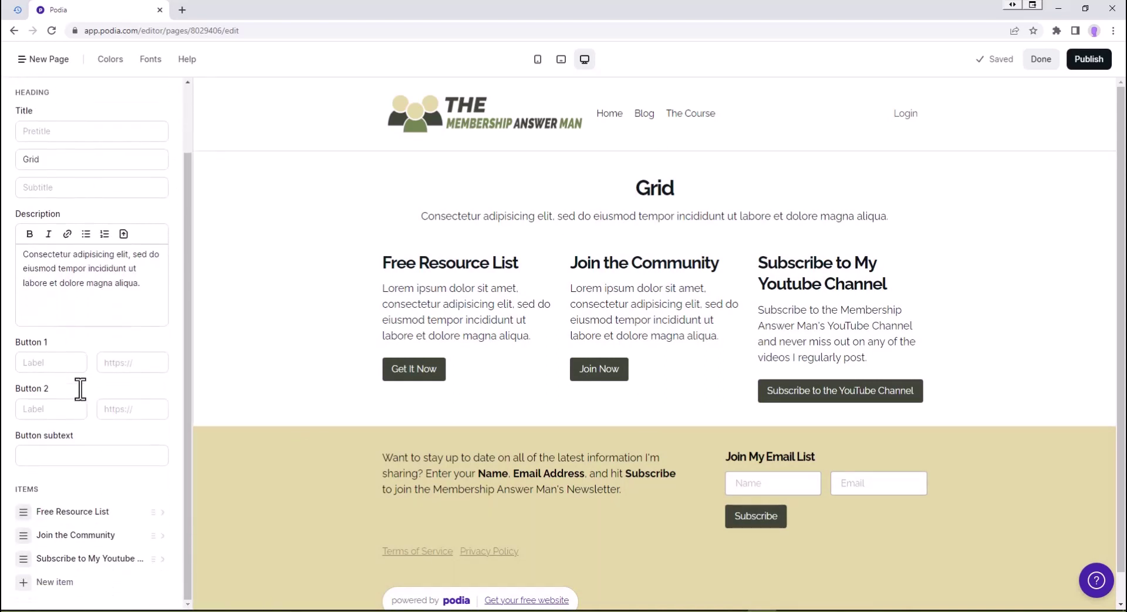
click(97, 513)
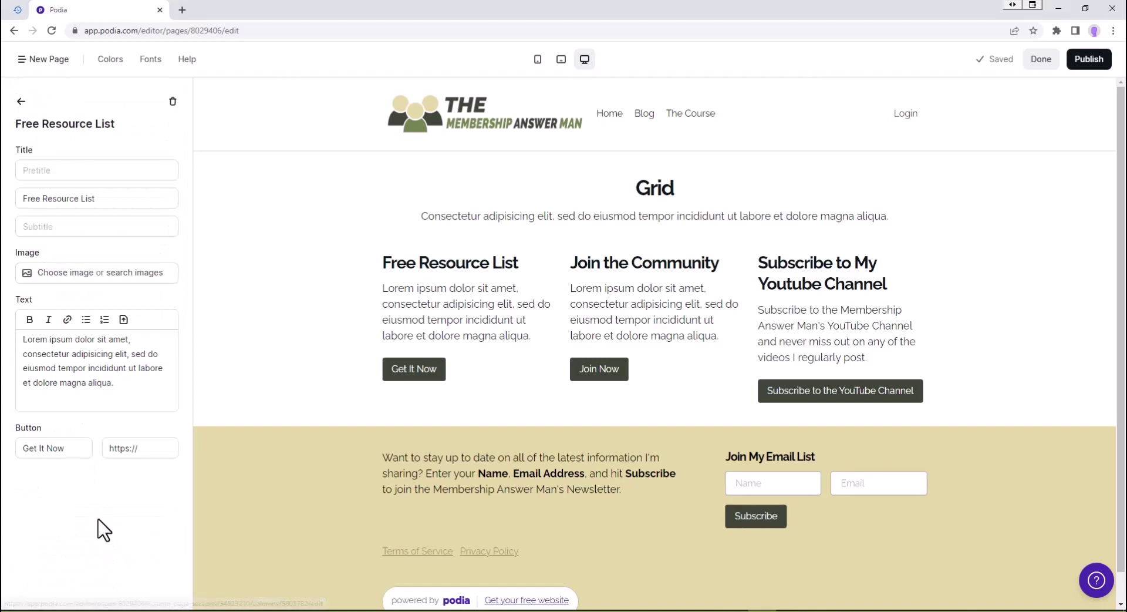
click(22, 343)
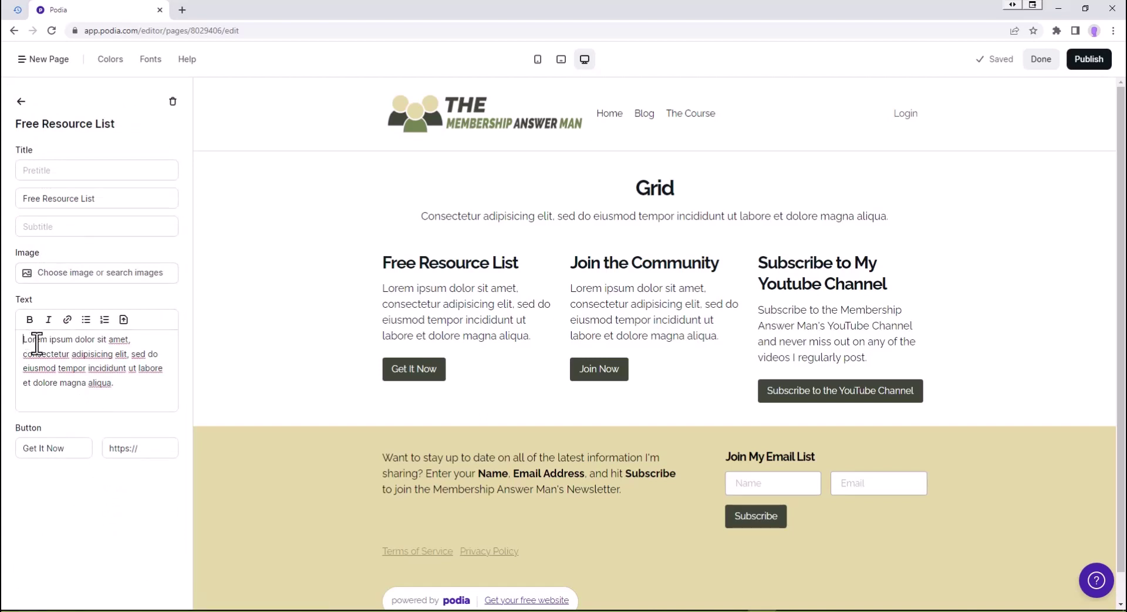
key(Return)
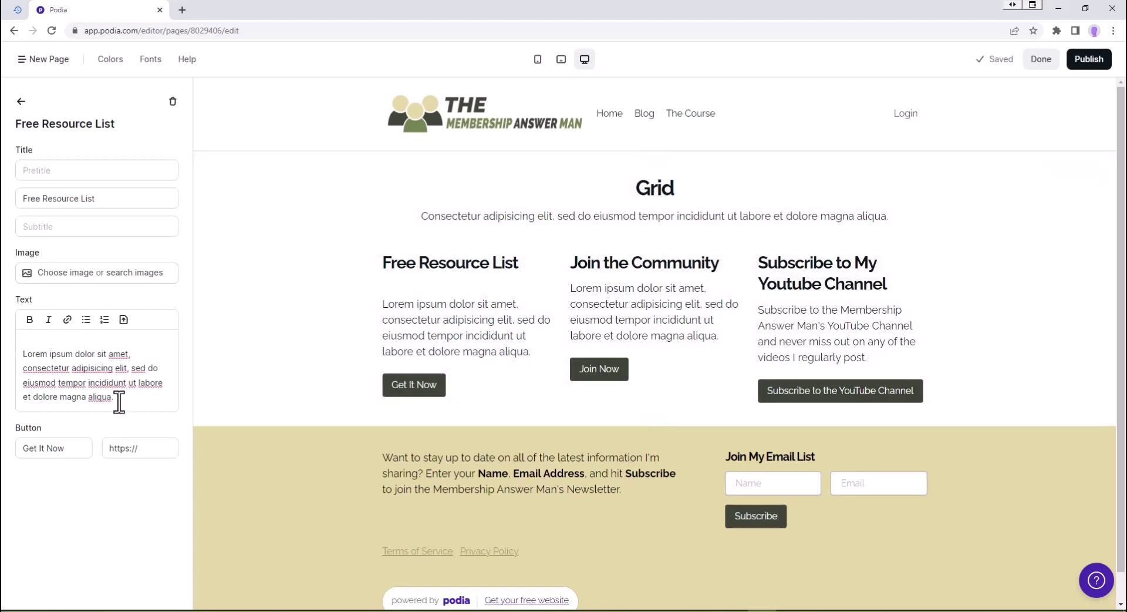
drag(114, 397, 6, 352)
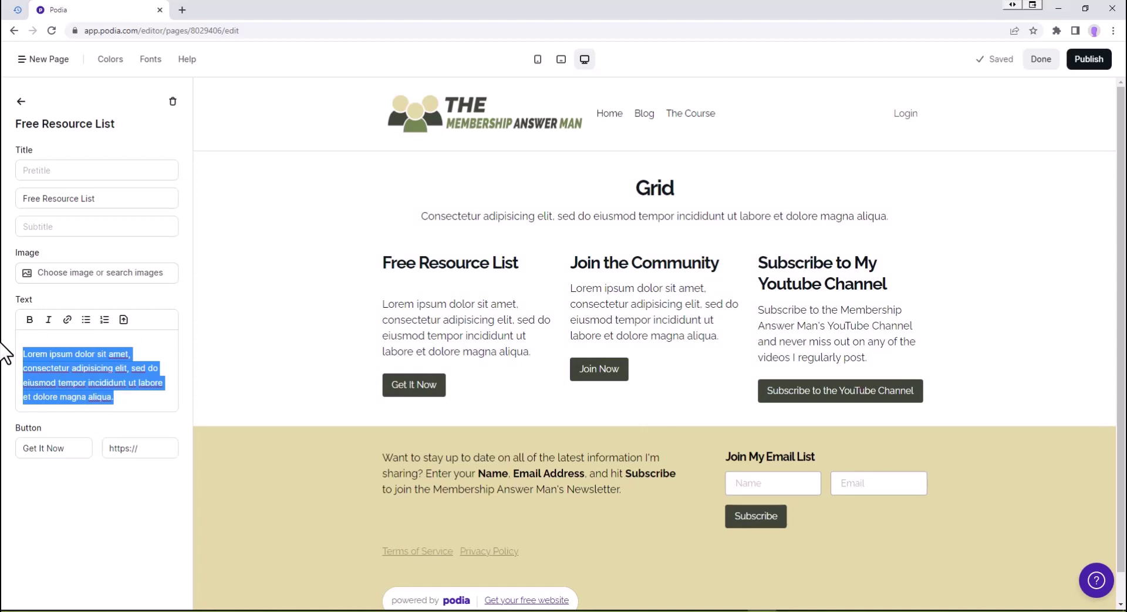
Step: Look up the link slug in the Free Resource List product page's settings, select it, and return to the pages list
click(52, 61)
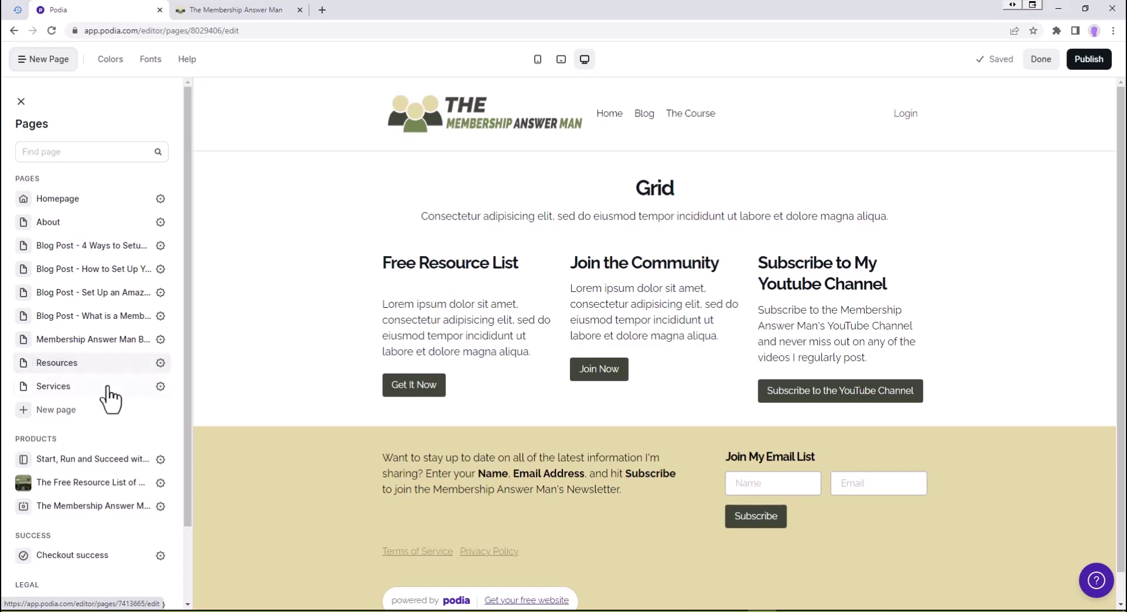
scroll(65, 395, down, 2)
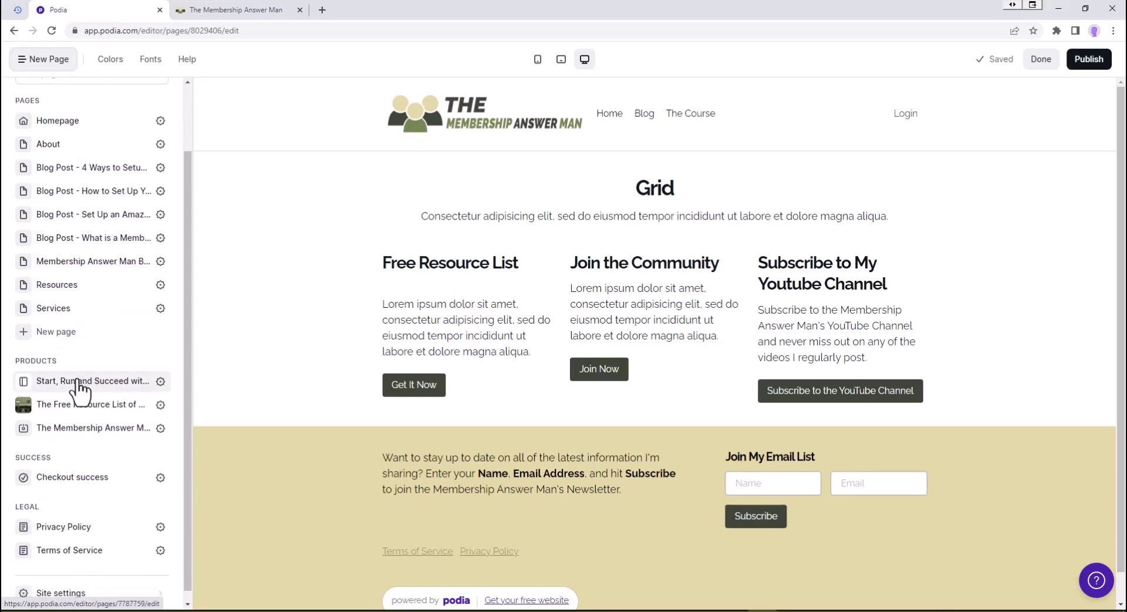
click(160, 404)
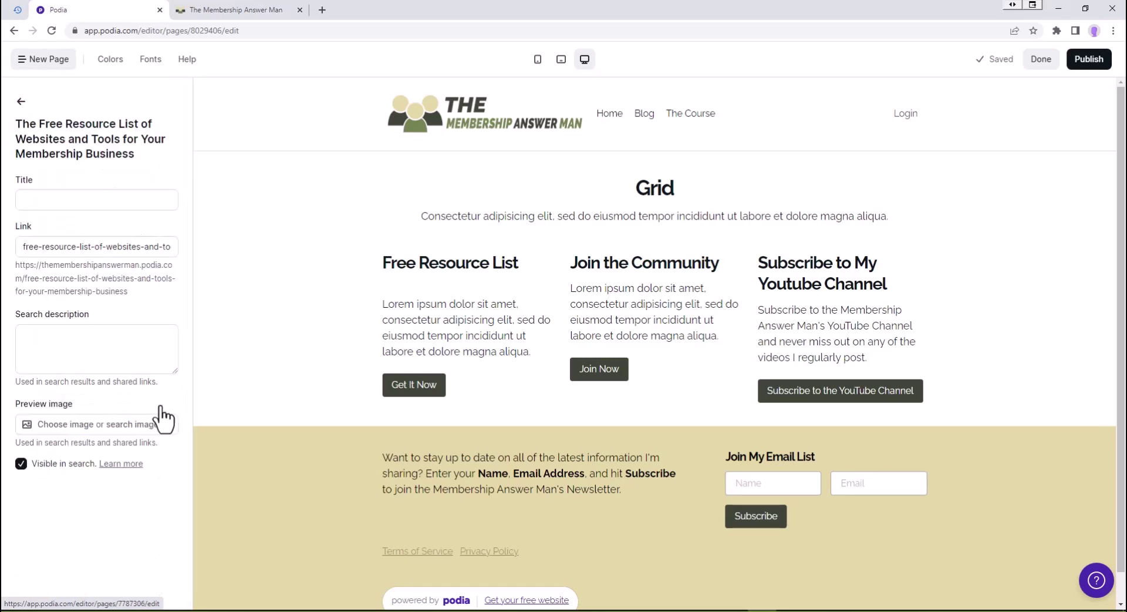
triple_click(79, 246)
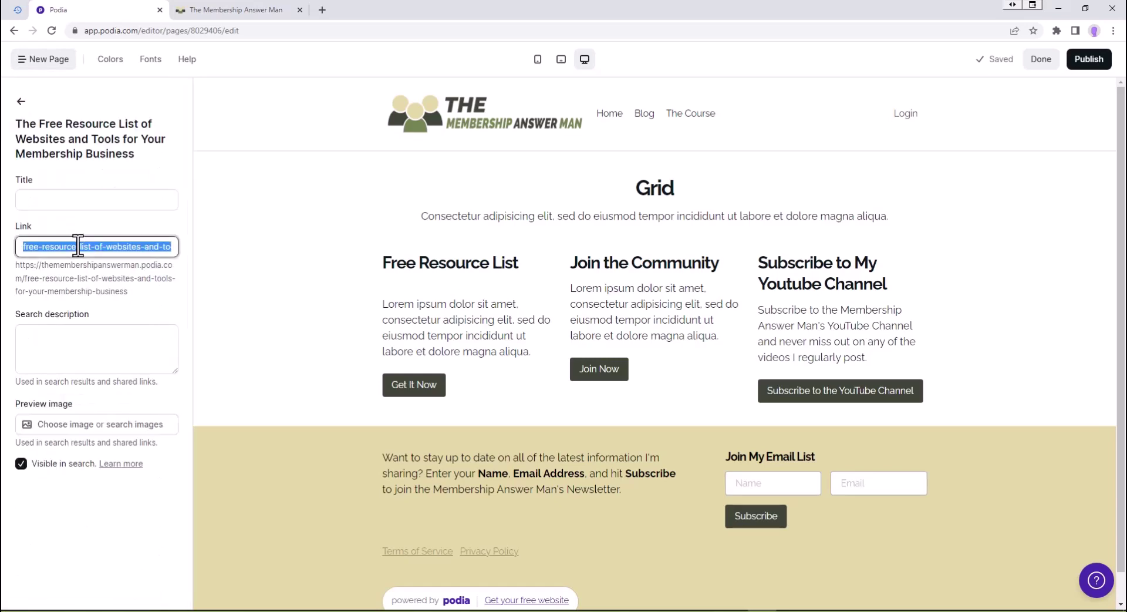
click(20, 103)
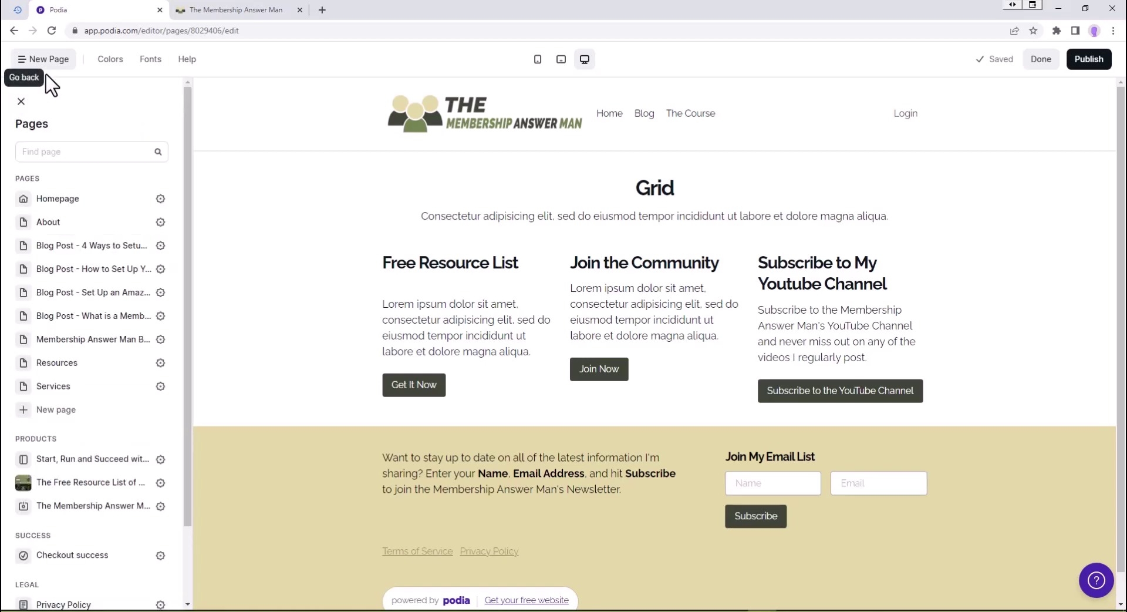
Step: Link the Free Resource List item's "Get It Now" button on the Resources page to the copied product page slug
click(56, 365)
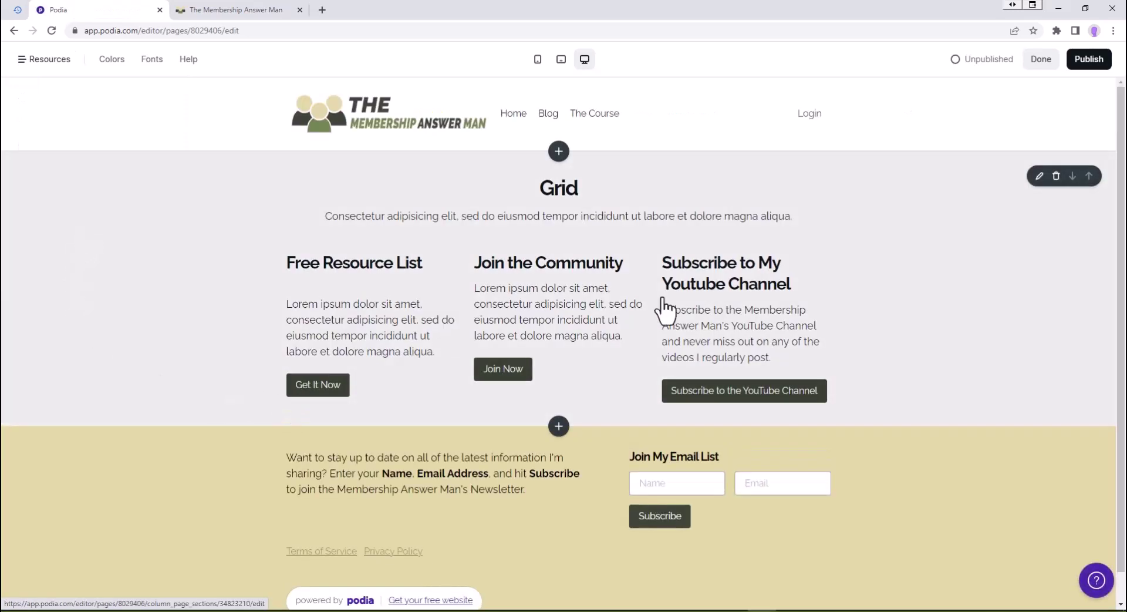
click(869, 299)
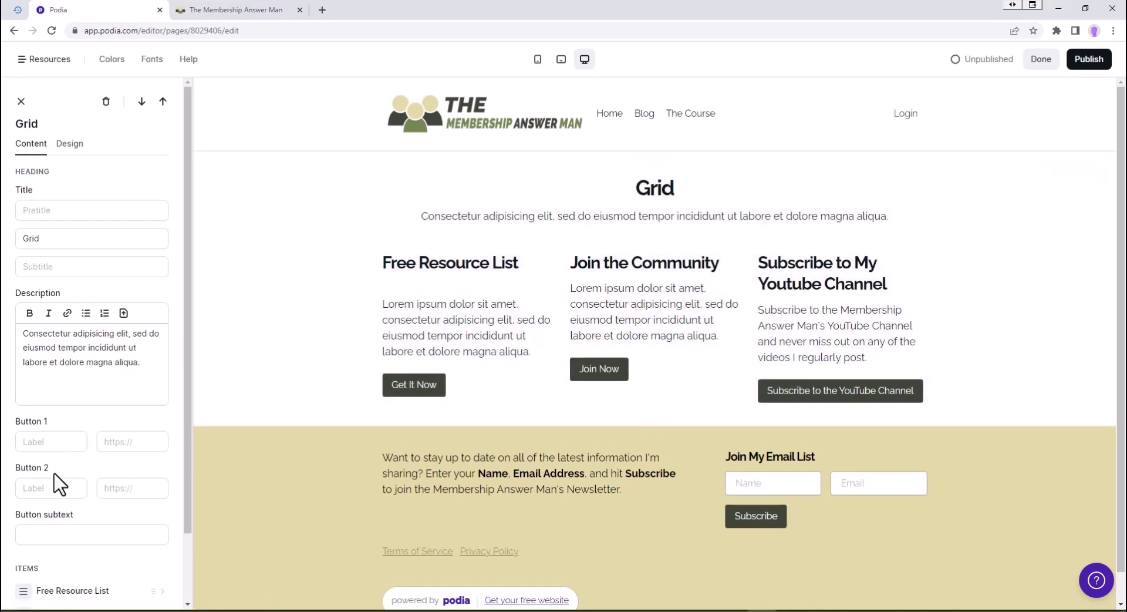
scroll(56, 511, down, 2)
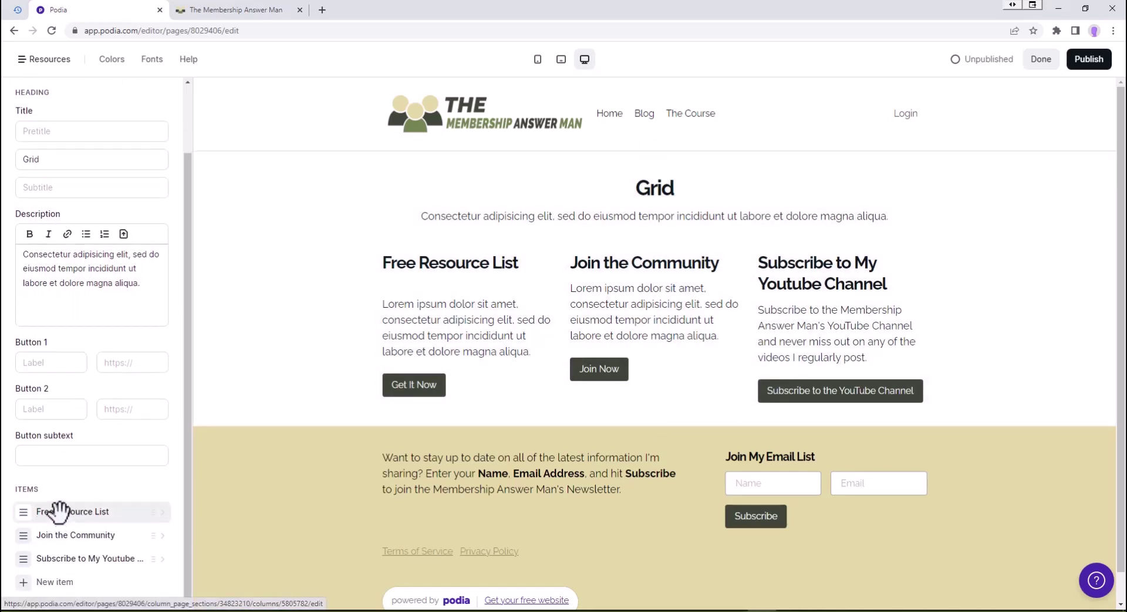
click(62, 513)
drag(108, 448, 143, 446)
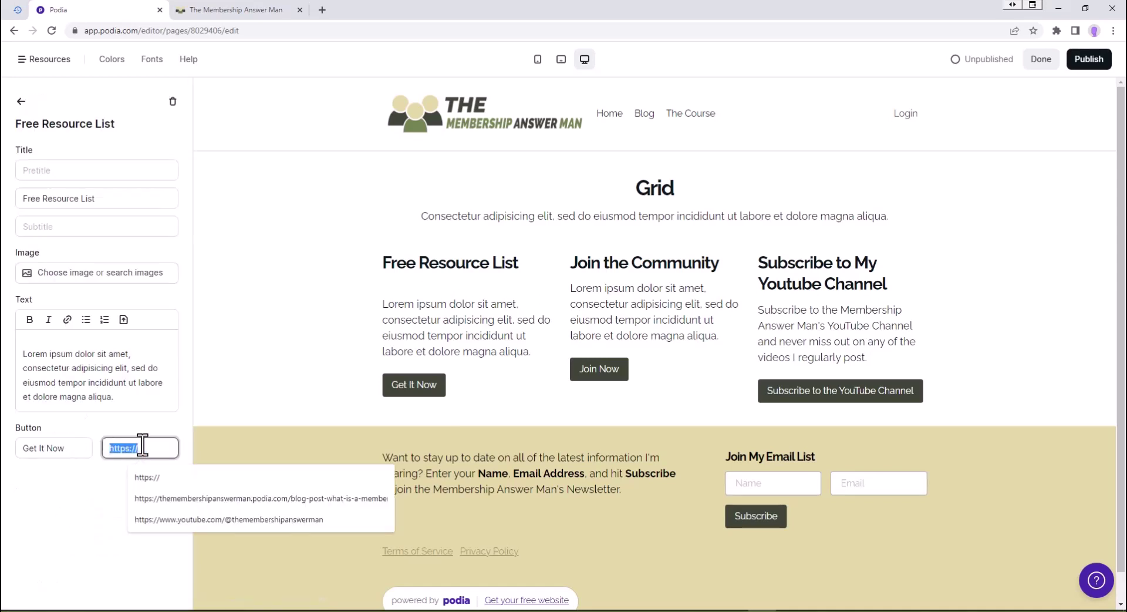
key(ctrl+v)
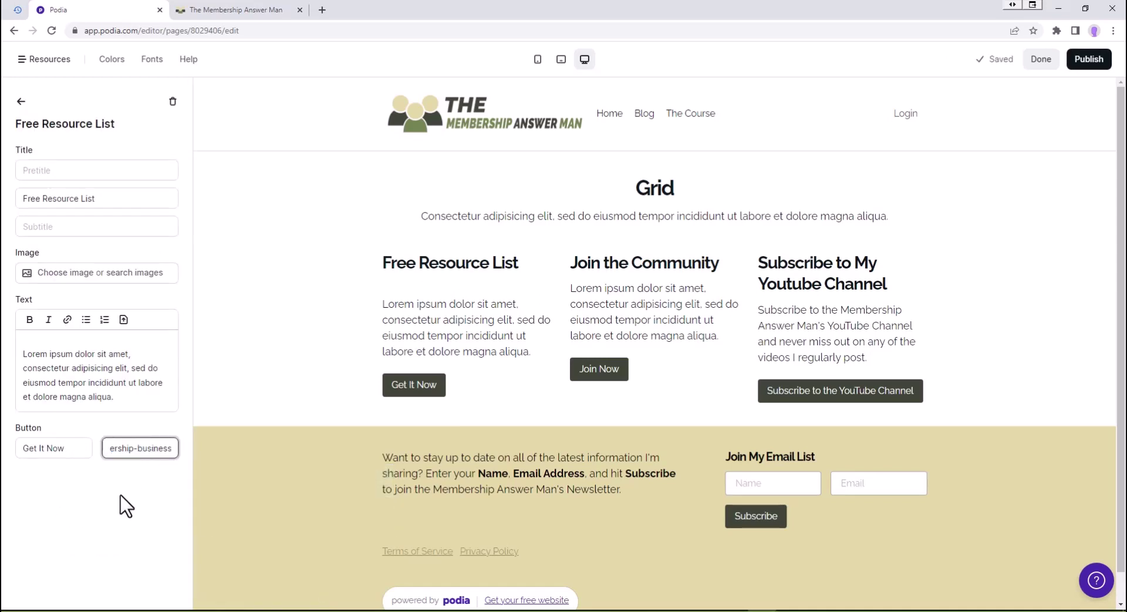
click(19, 103)
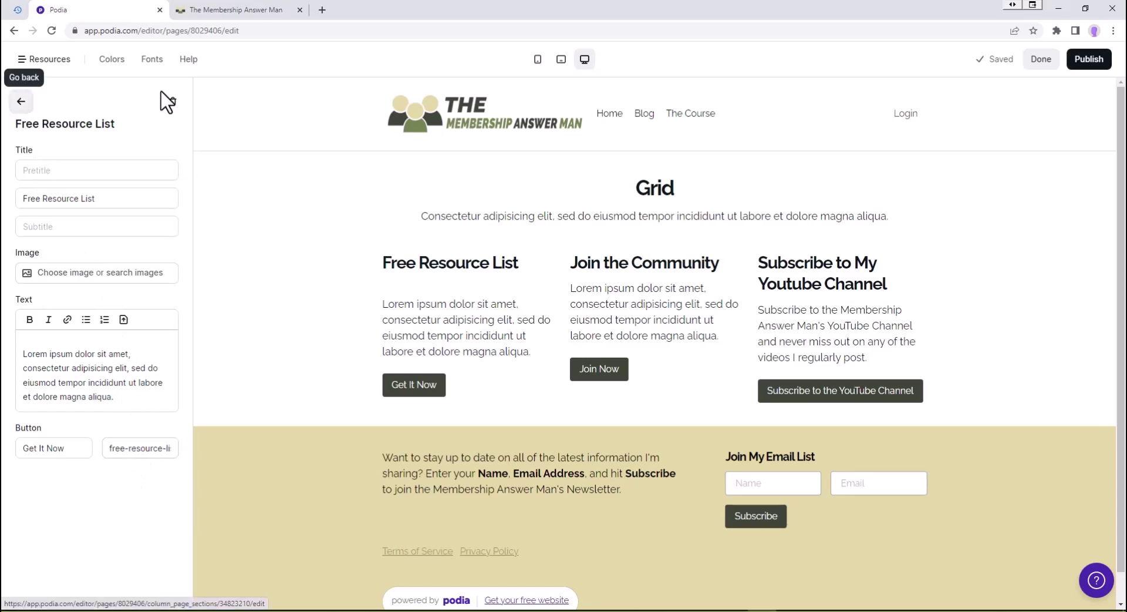
Step: Copy the free resource list description from the live site and replace the grid's placeholder description with it
click(229, 11)
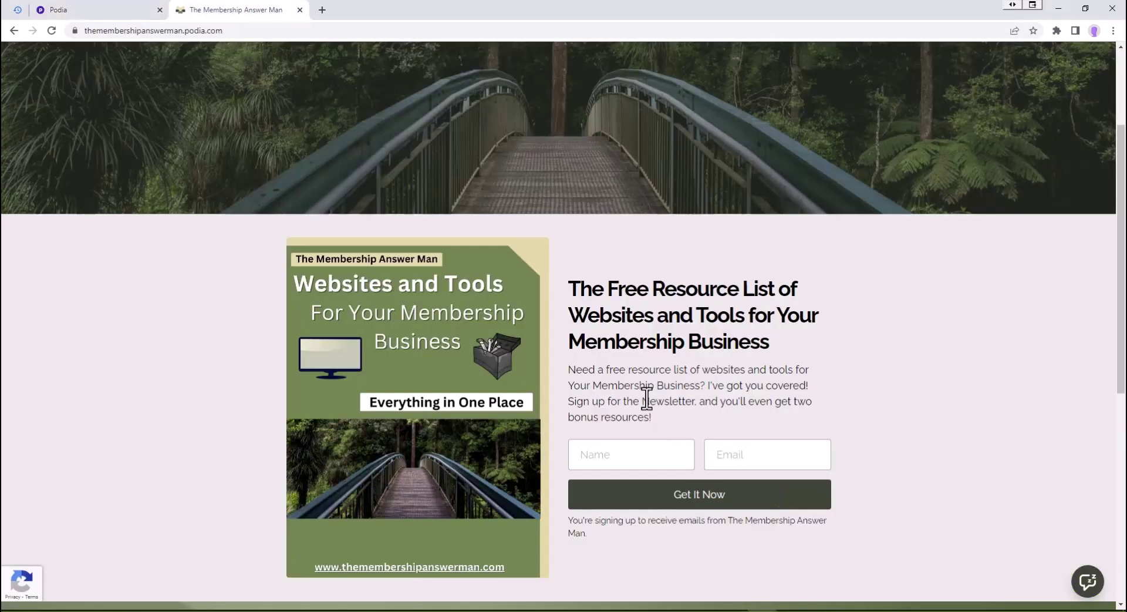
drag(569, 370, 653, 418)
key(ctrl+c)
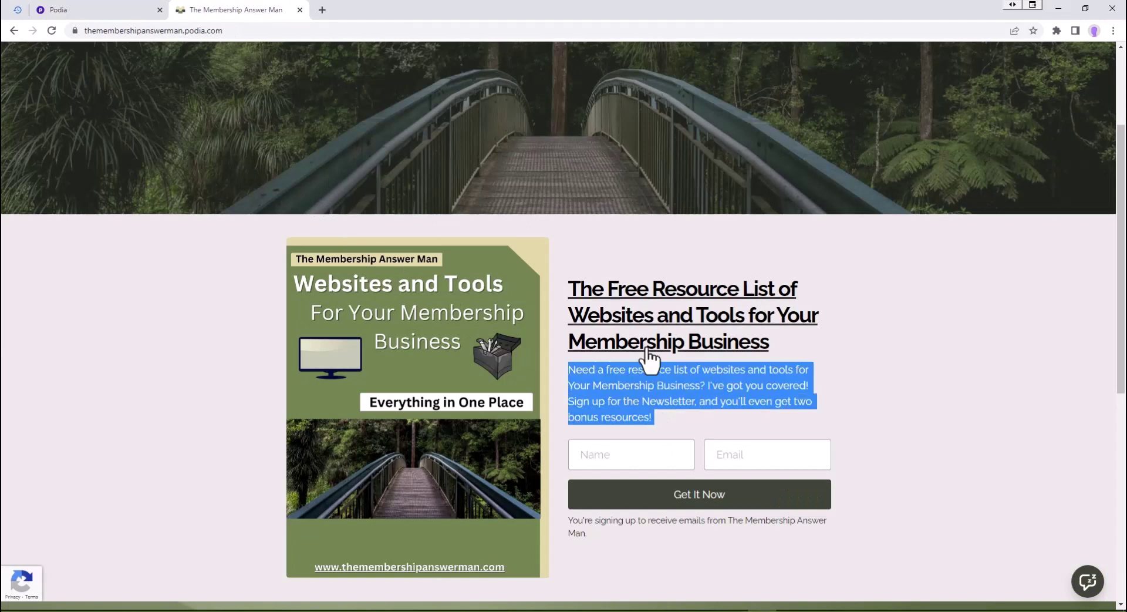
click(121, 11)
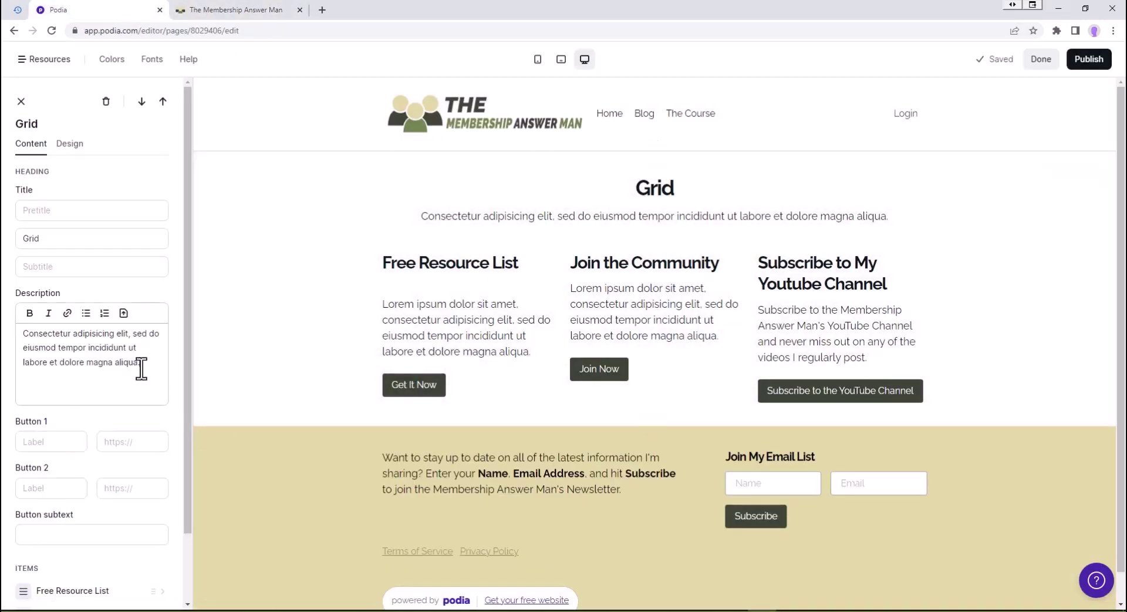
drag(141, 369, 23, 332)
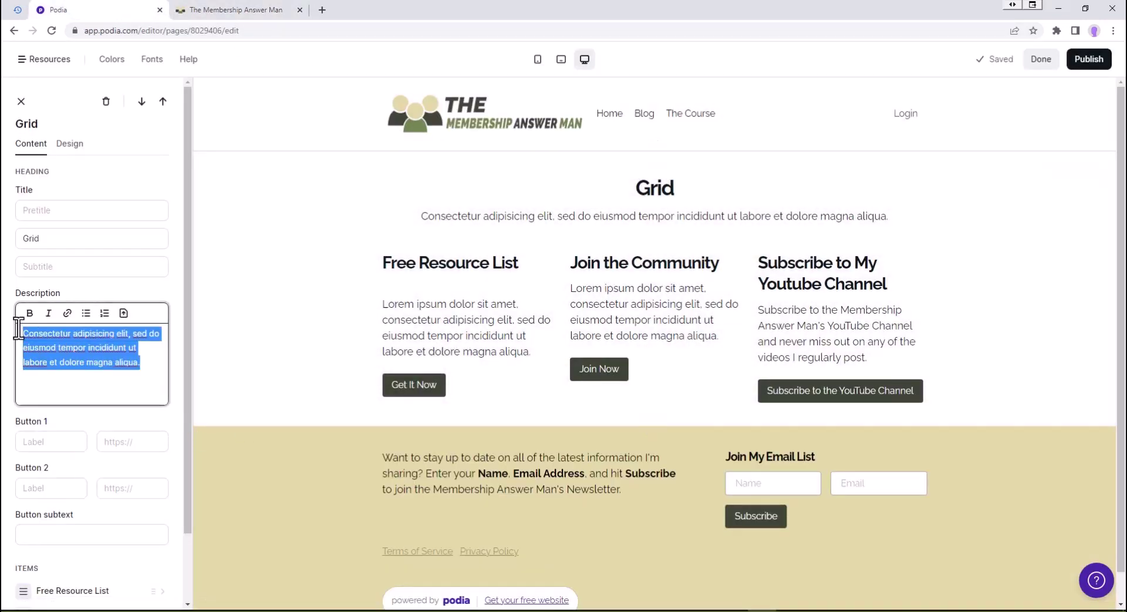
key(ctrl+v)
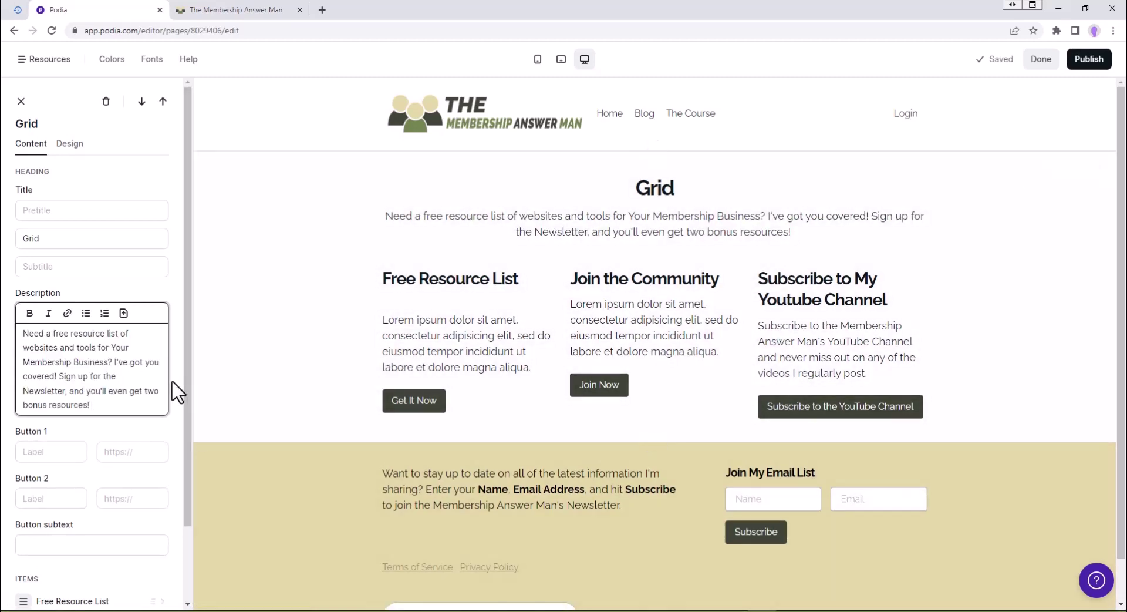
Step: Copy the pasted text out of the grid's description and clear that description
drag(104, 403, 11, 339)
key(ctrl+c)
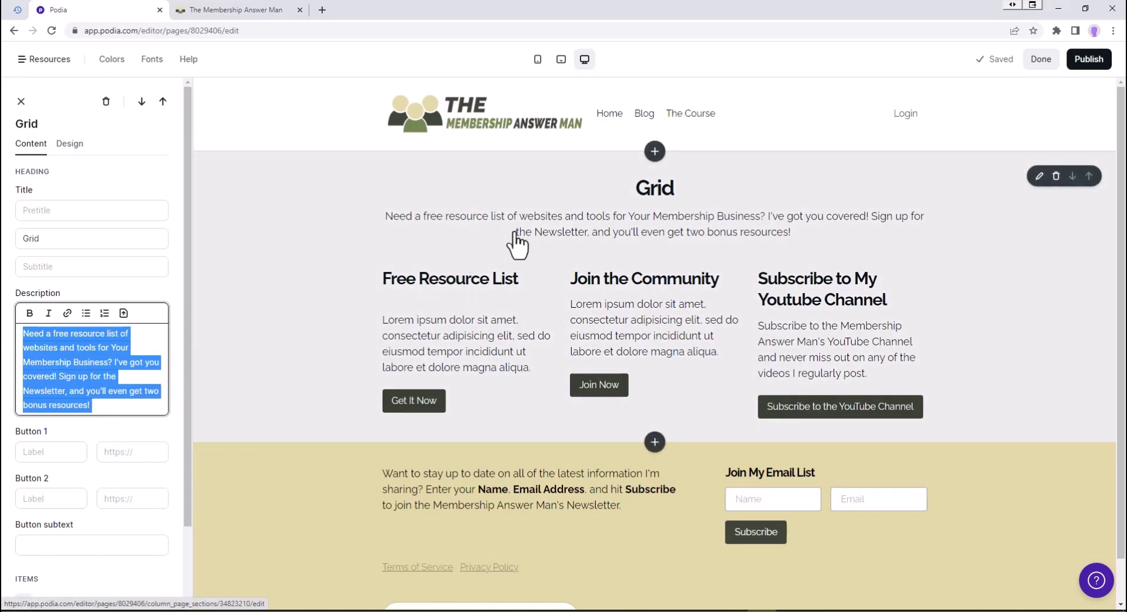
key(BackSpace)
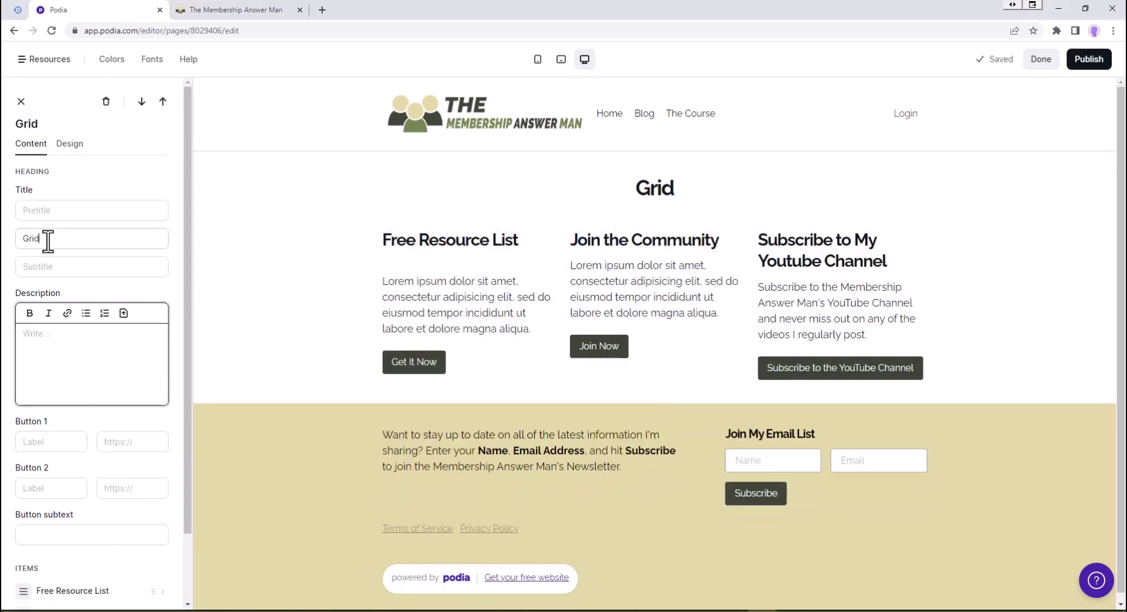
Step: Set the grid's title to "The Membership Answer Man's Resources"
drag(48, 239, 6, 244)
text(The Me)
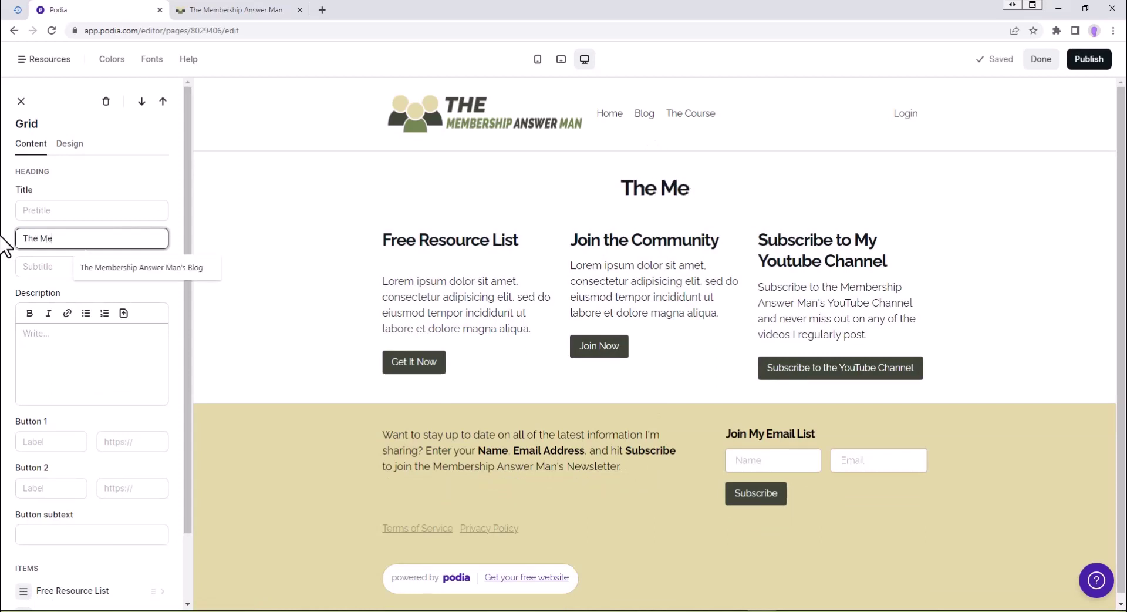
key(BackSpace)
text(embership )
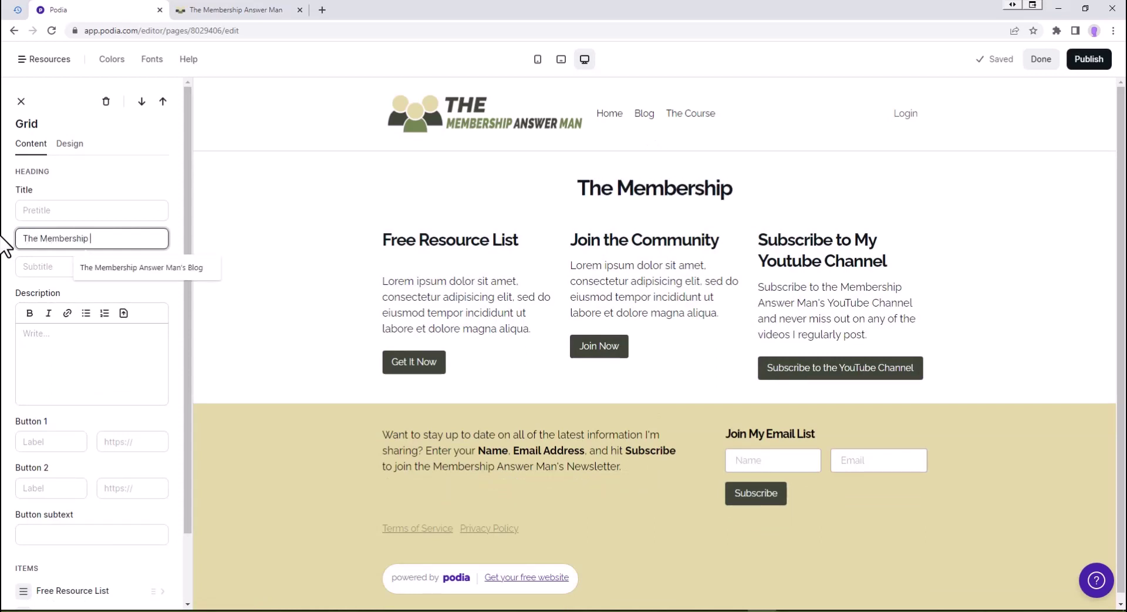
text(Anser)
key(BackSpace)
key(BackSpace)
text(wer Man's)
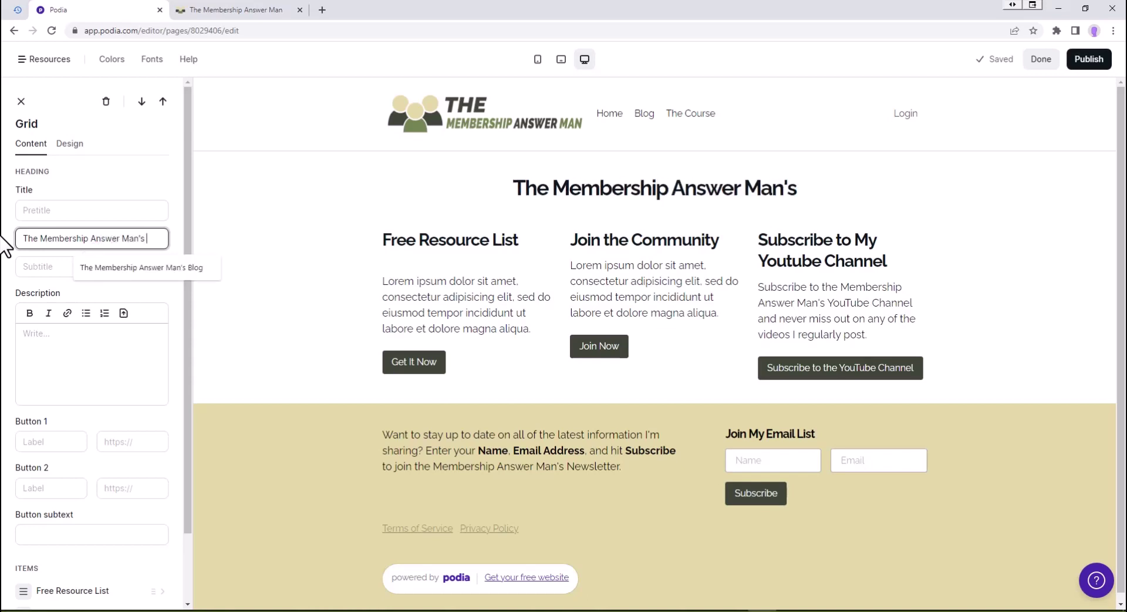
text( Resou)
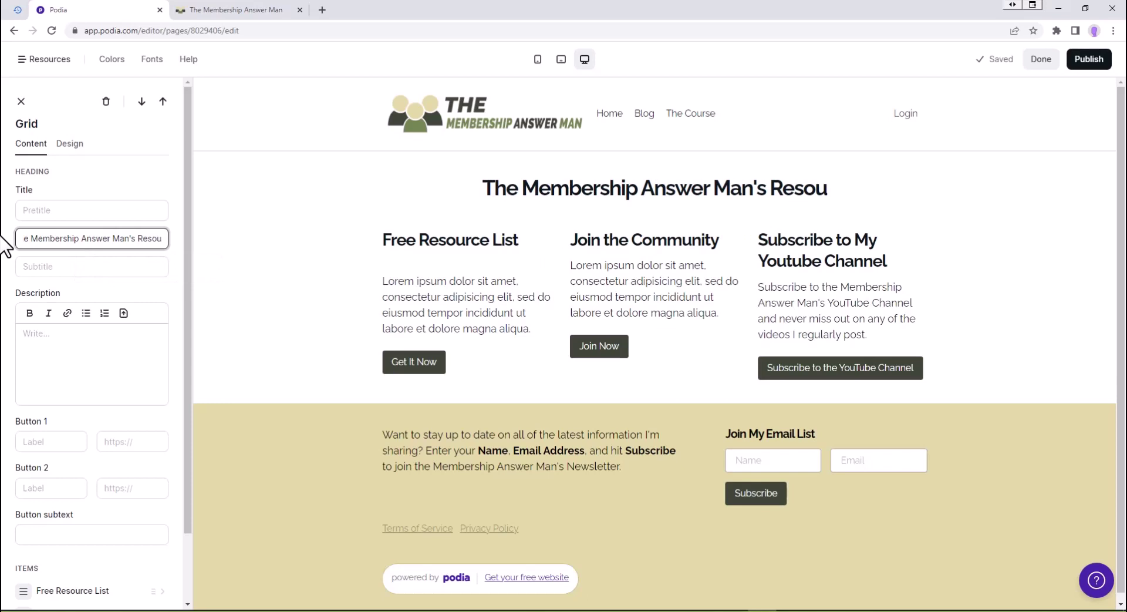
text(rces)
Step: Replace the Free Resource List item's placeholder text with the copied description and remove the blank line above it
scroll(138, 448, down, 2)
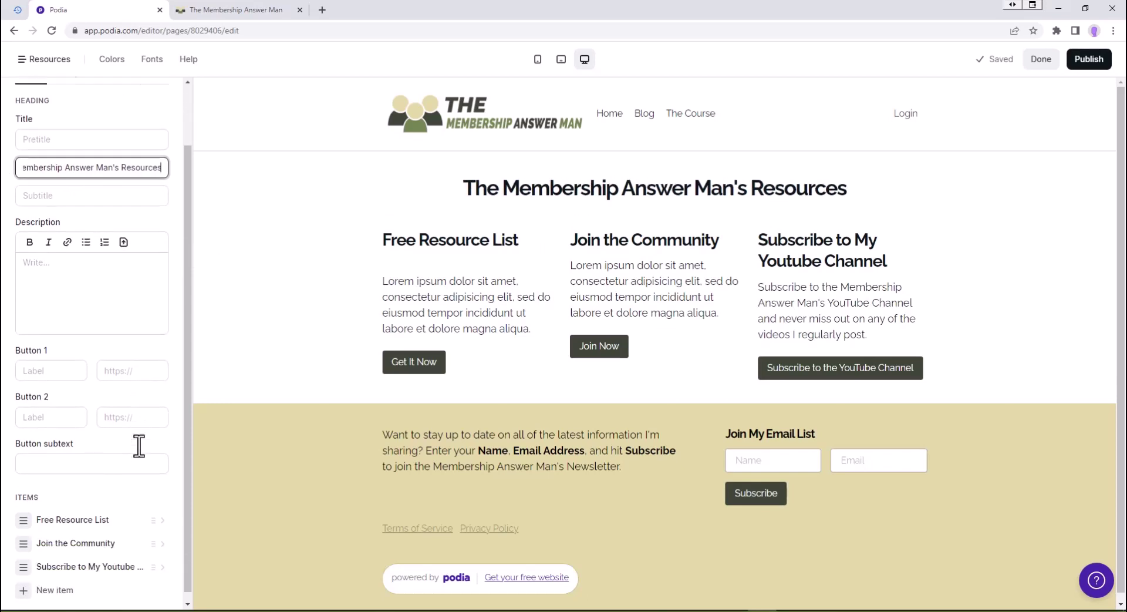
click(83, 512)
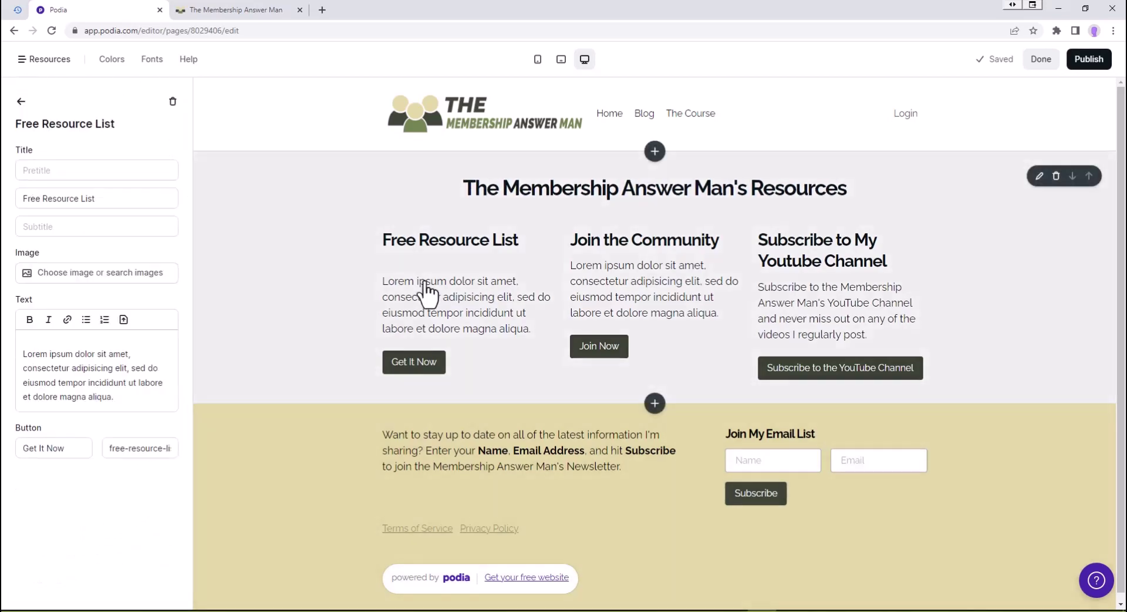
drag(114, 397, 3, 357)
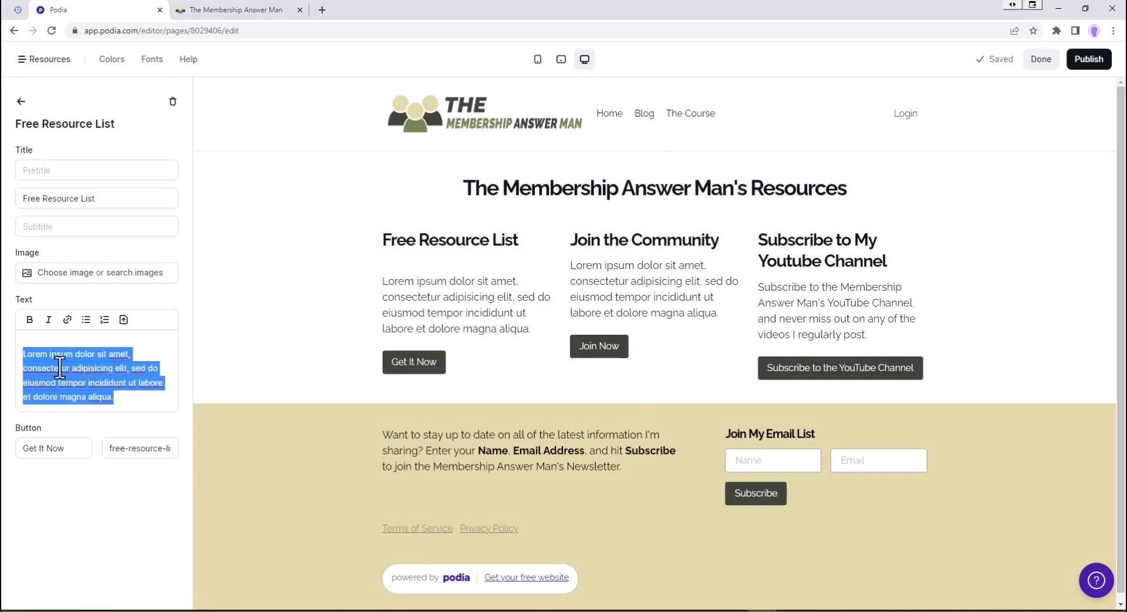
key(ctrl+v)
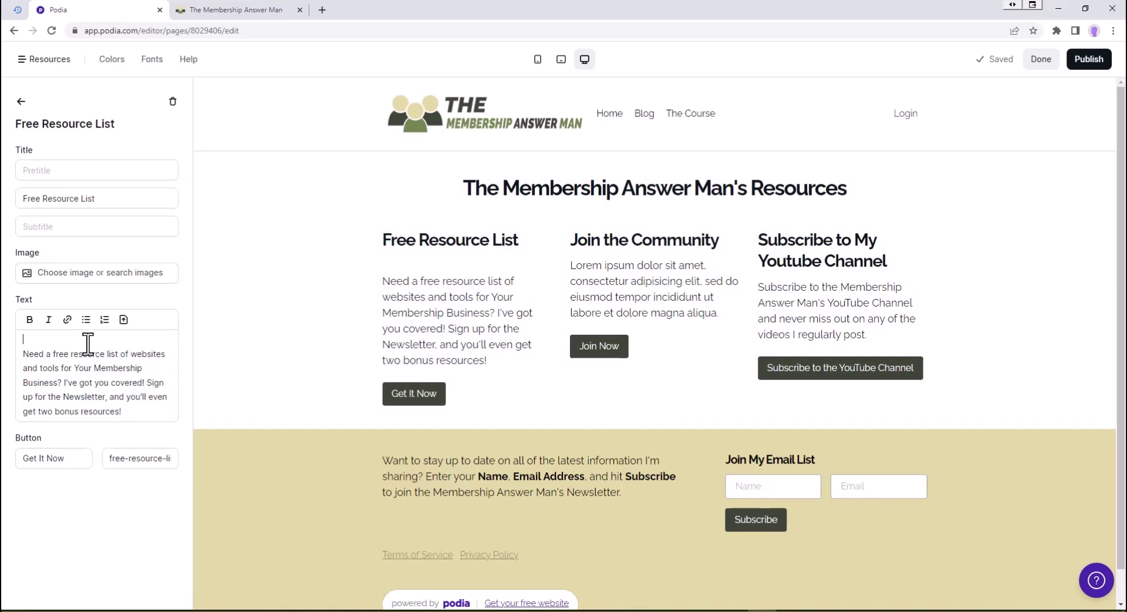
key(Delete)
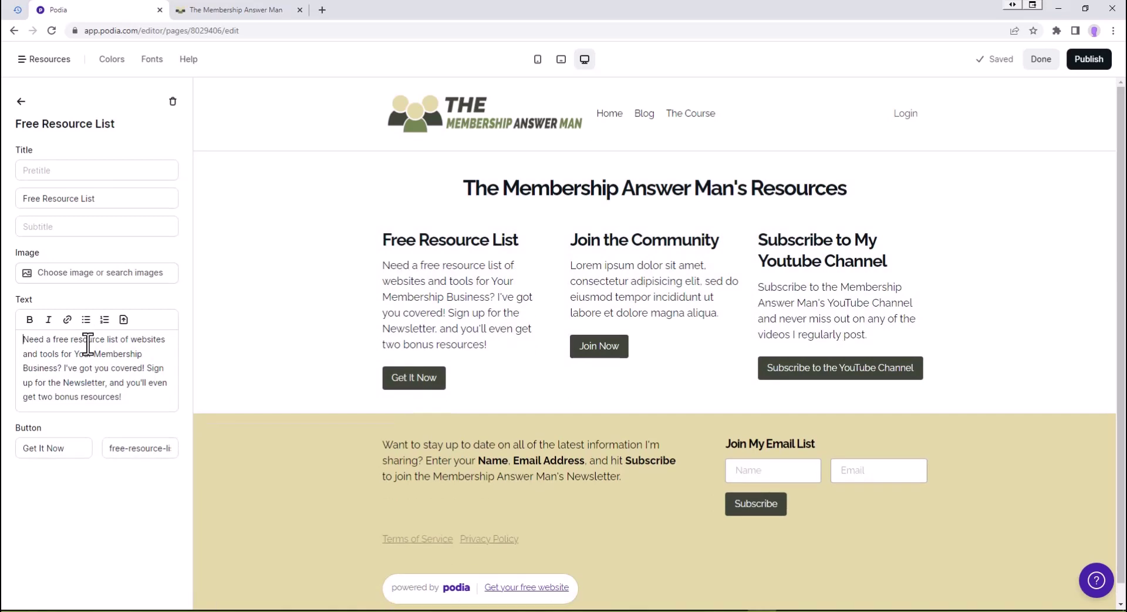
Step: Delete the newsletter sign-up sentence from the Free Resource List text and insert a blank line above the remaining text
drag(147, 368, 163, 396)
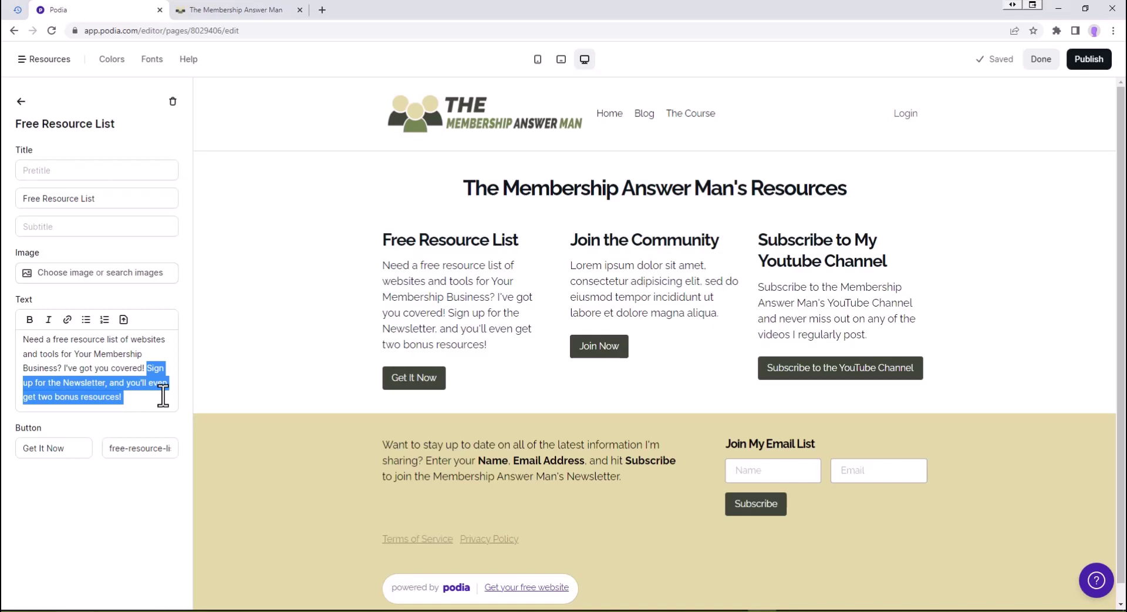
key(BackSpace)
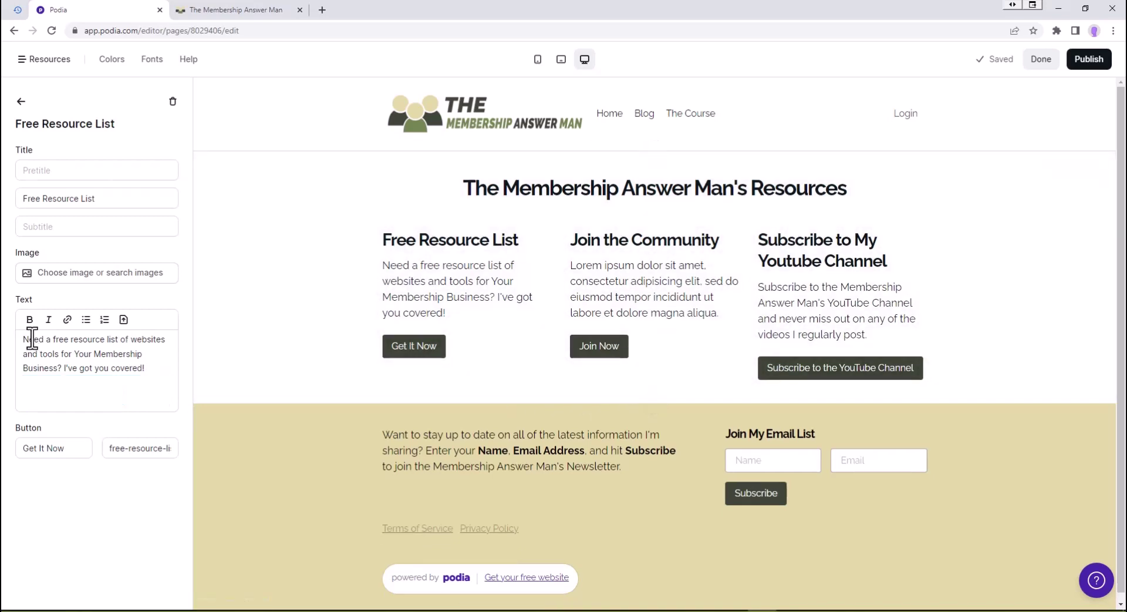
click(24, 340)
key(Return)
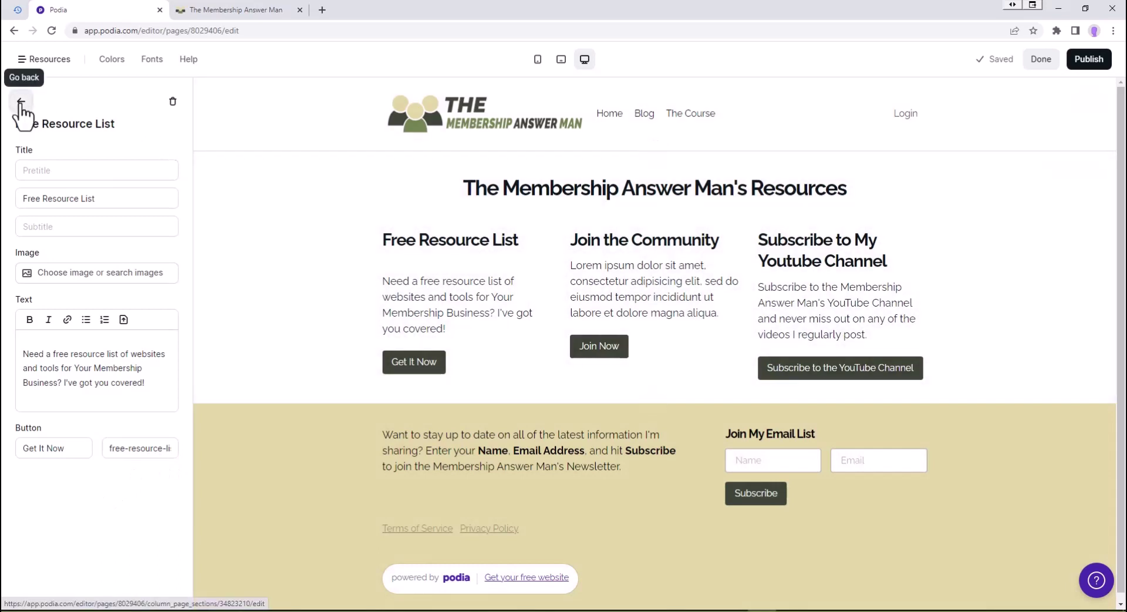
click(21, 101)
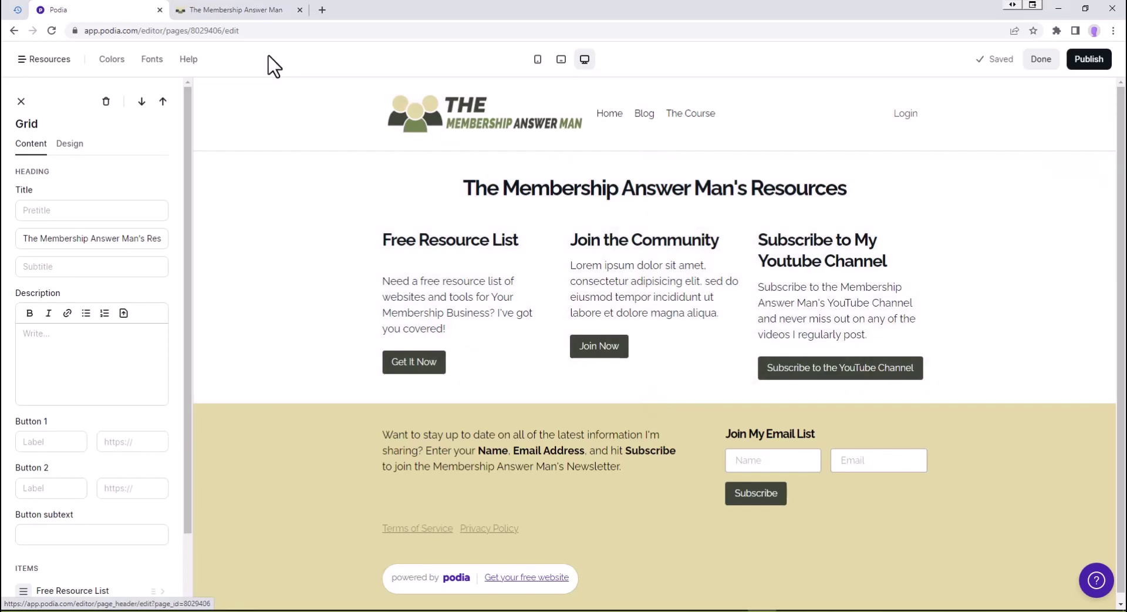
Step: Close the live site and copy the link slug from The Membership Answer Man Community product page's settings
click(258, 12)
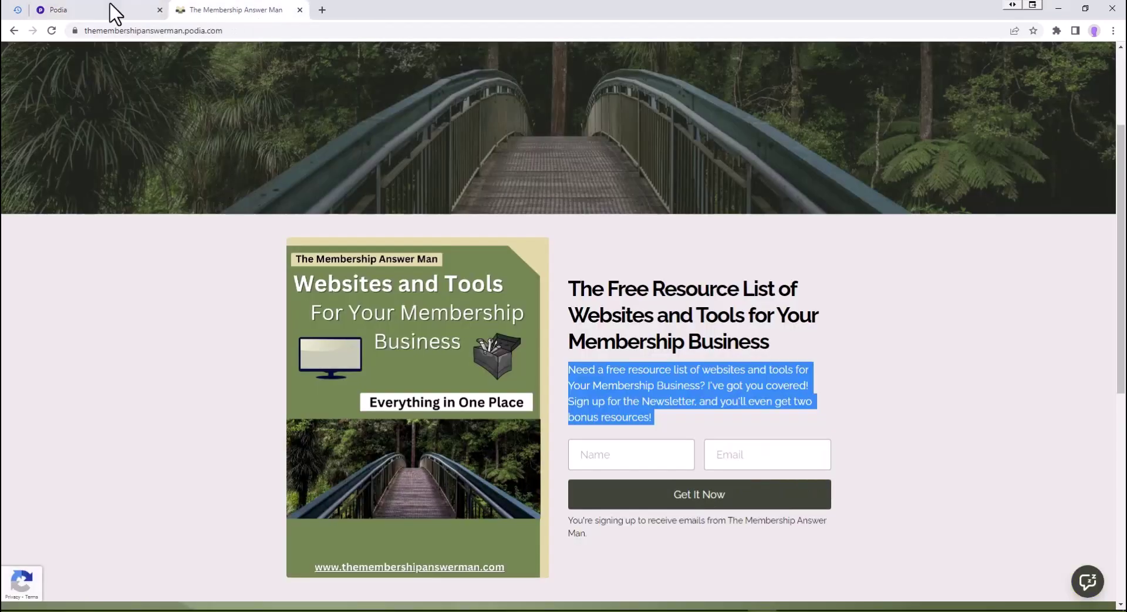
key(ctrl+w)
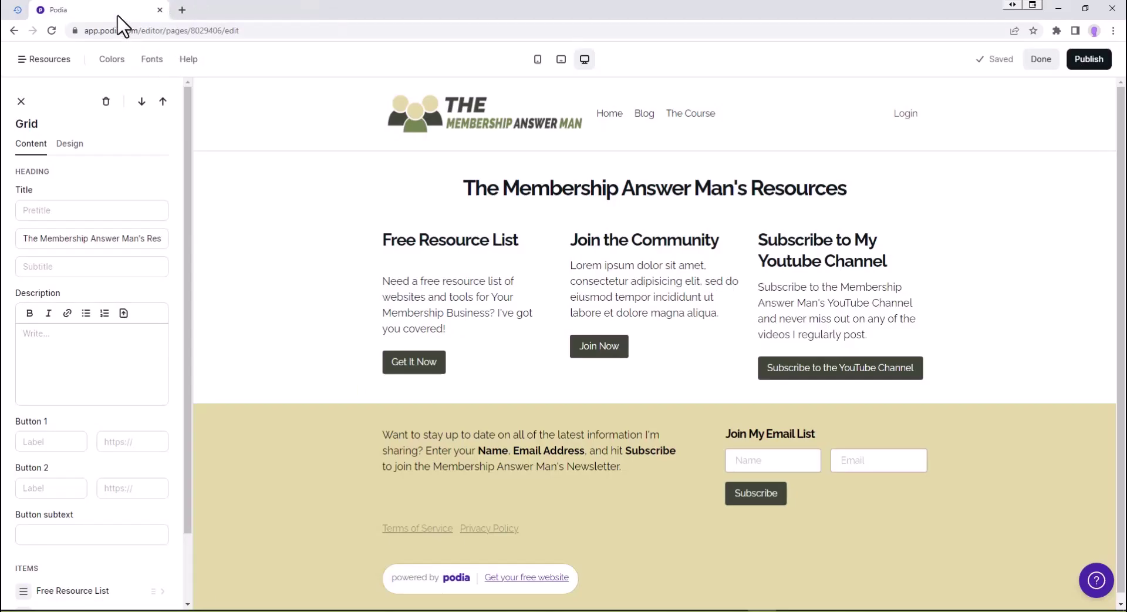
click(42, 68)
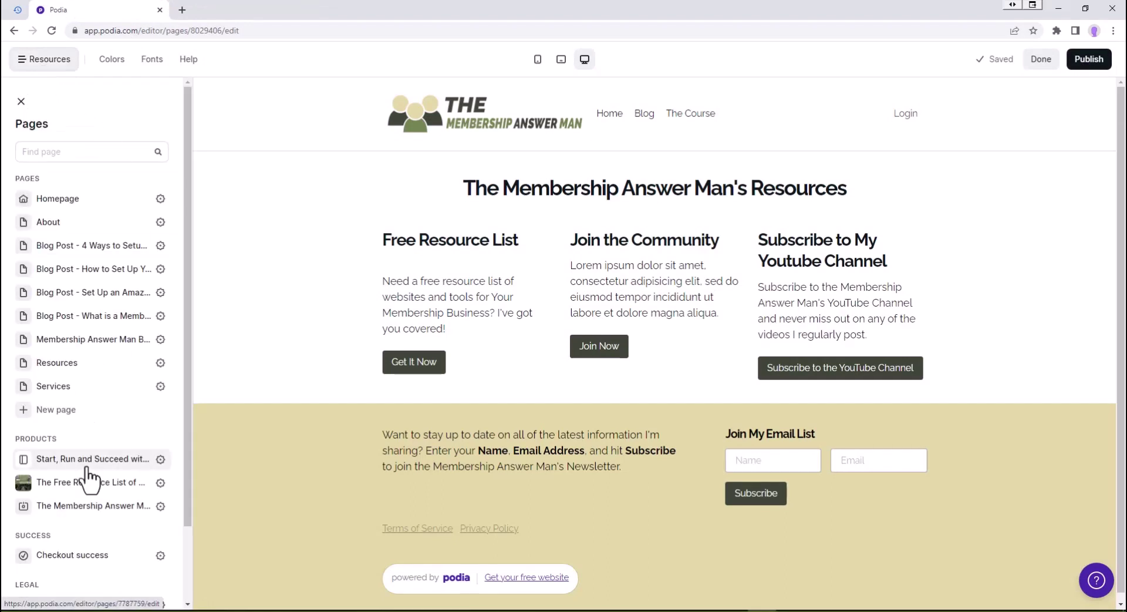
click(160, 505)
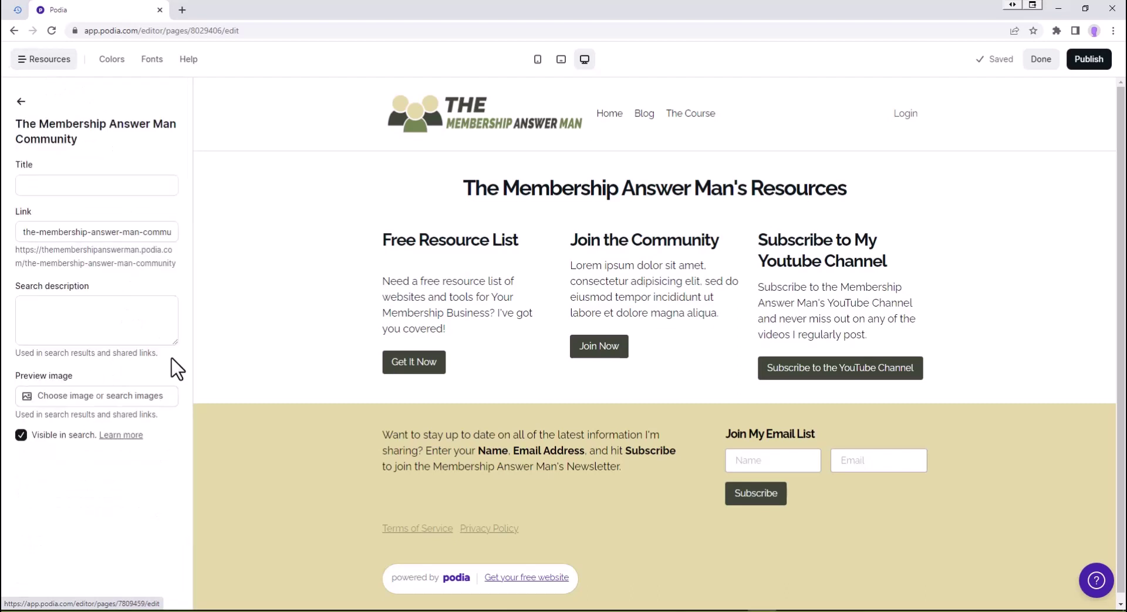
triple_click(95, 226)
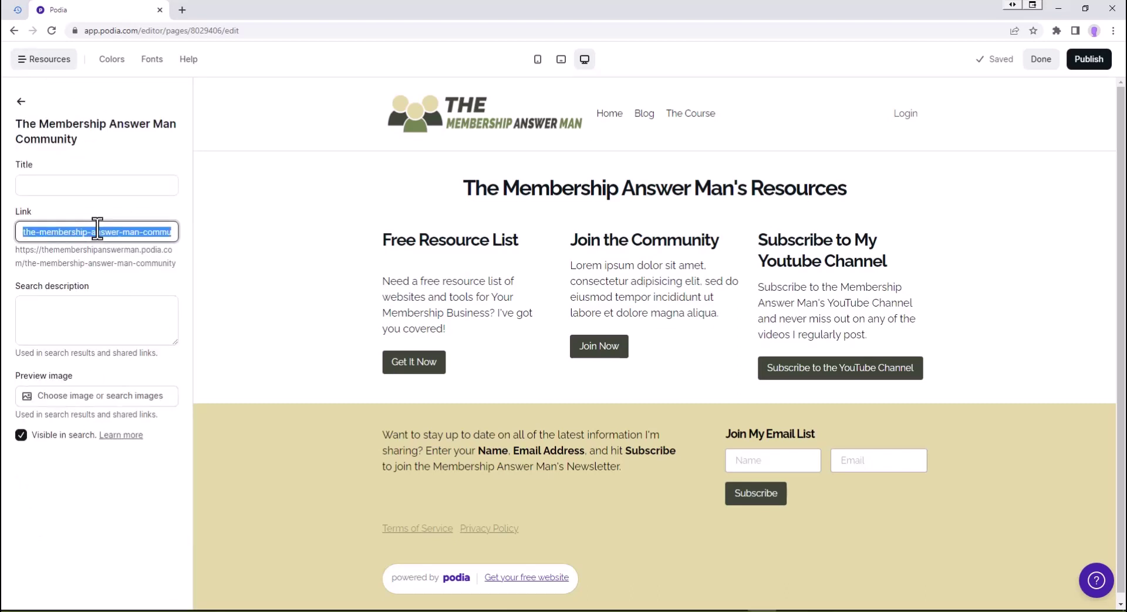
click(12, 109)
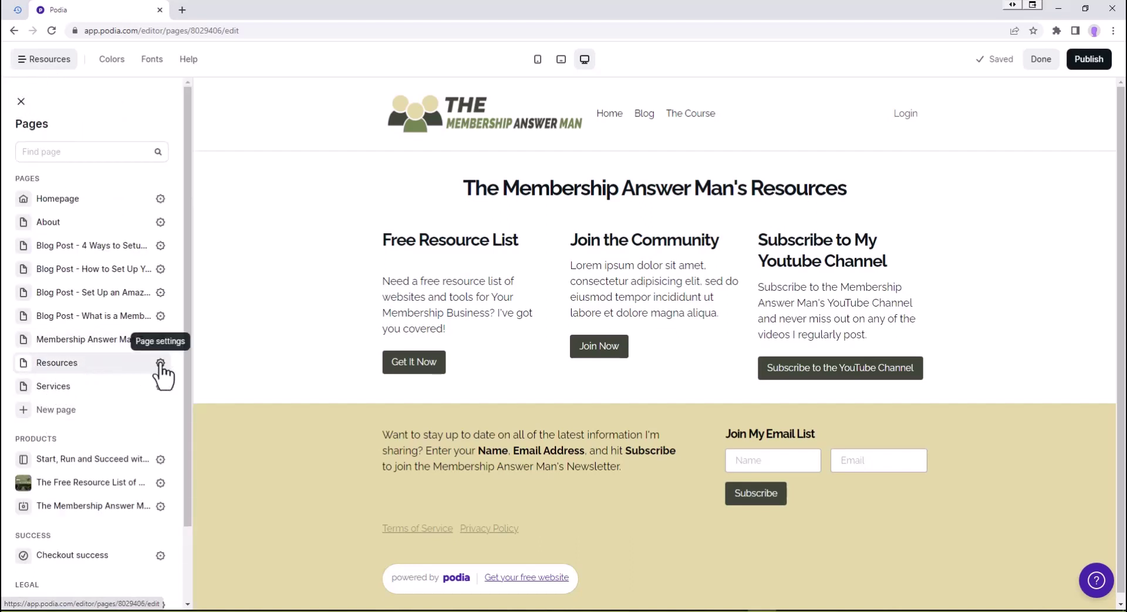
Step: Open the Resources page's Join the Community grid item and set its Join Now button link to the copied community slug
click(129, 366)
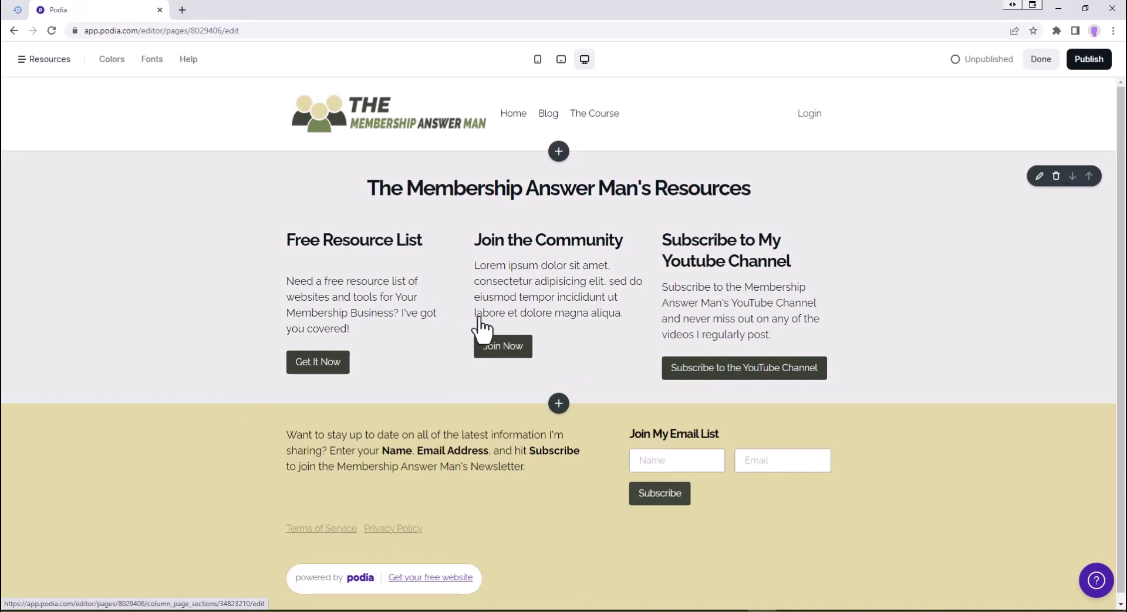
click(1044, 183)
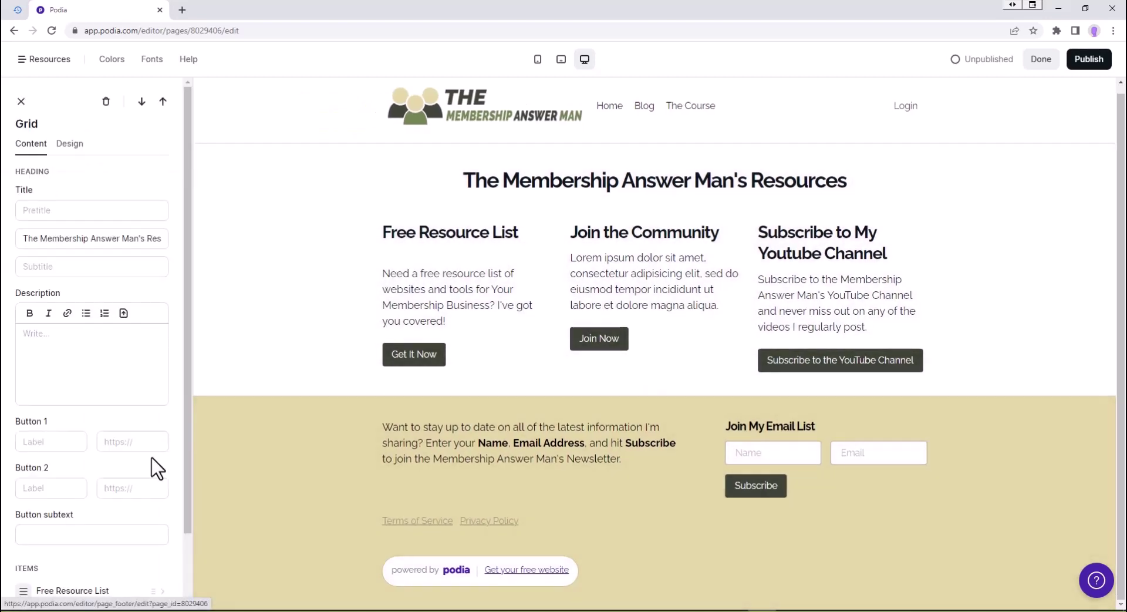
scroll(148, 479, down, 2)
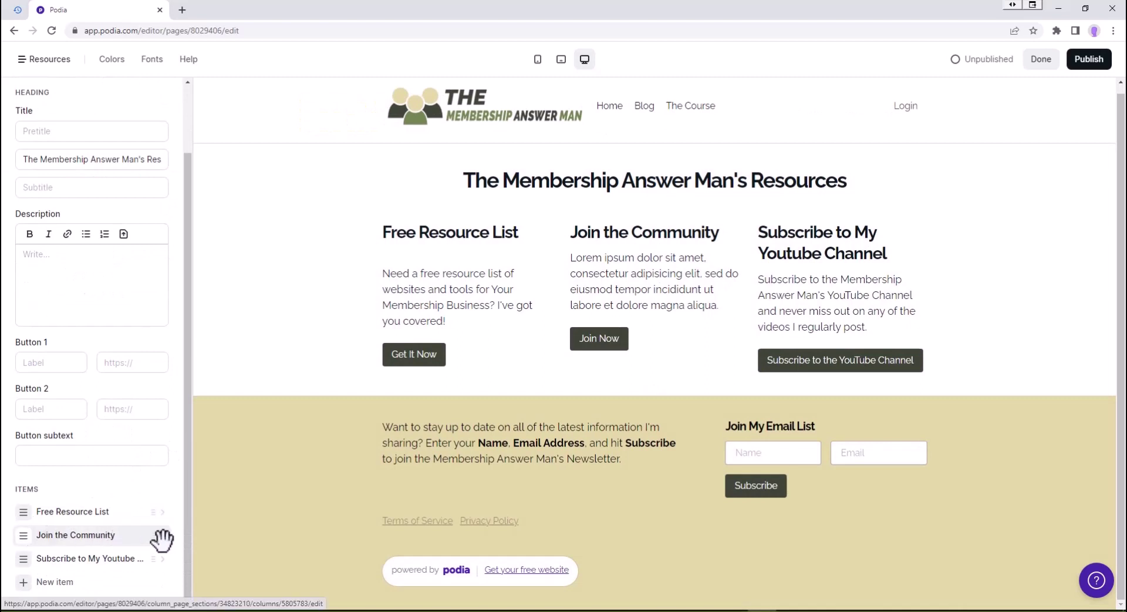
click(74, 534)
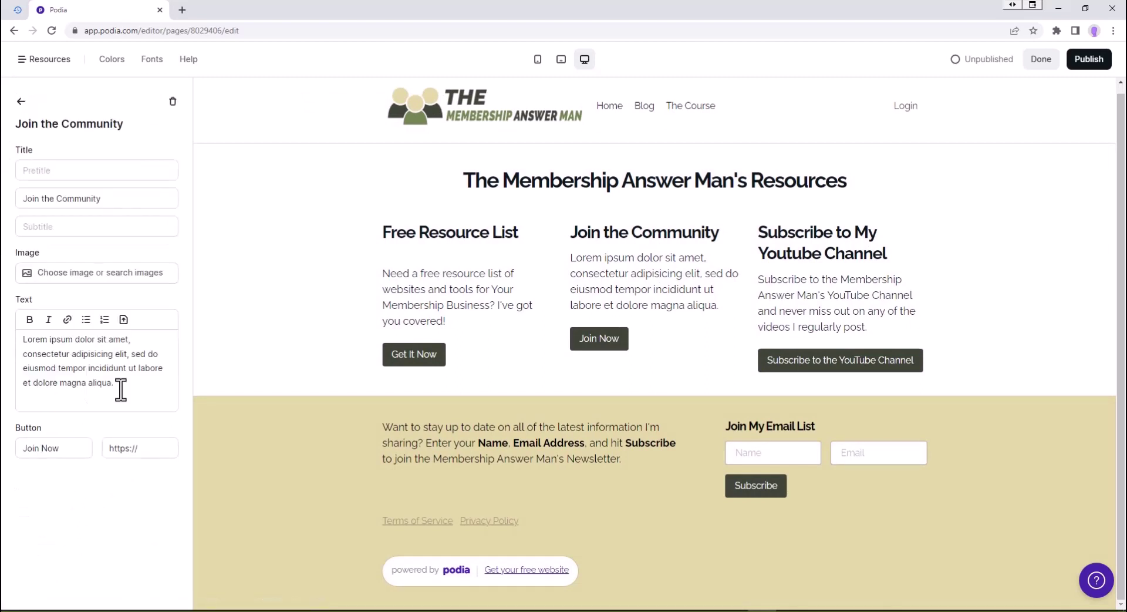
click(146, 451)
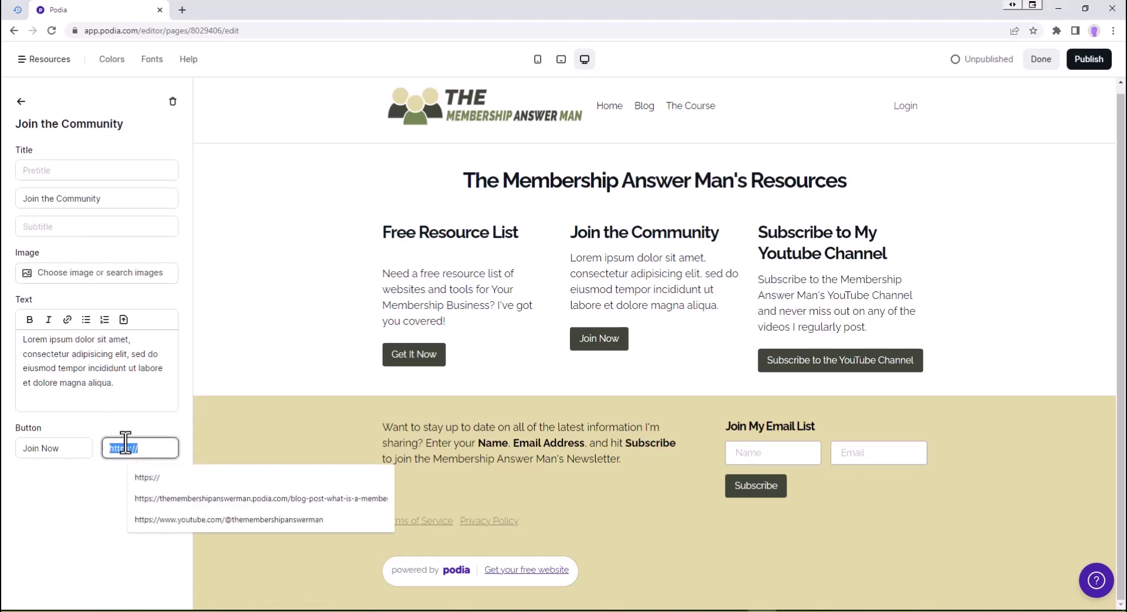
key(ctrl+v)
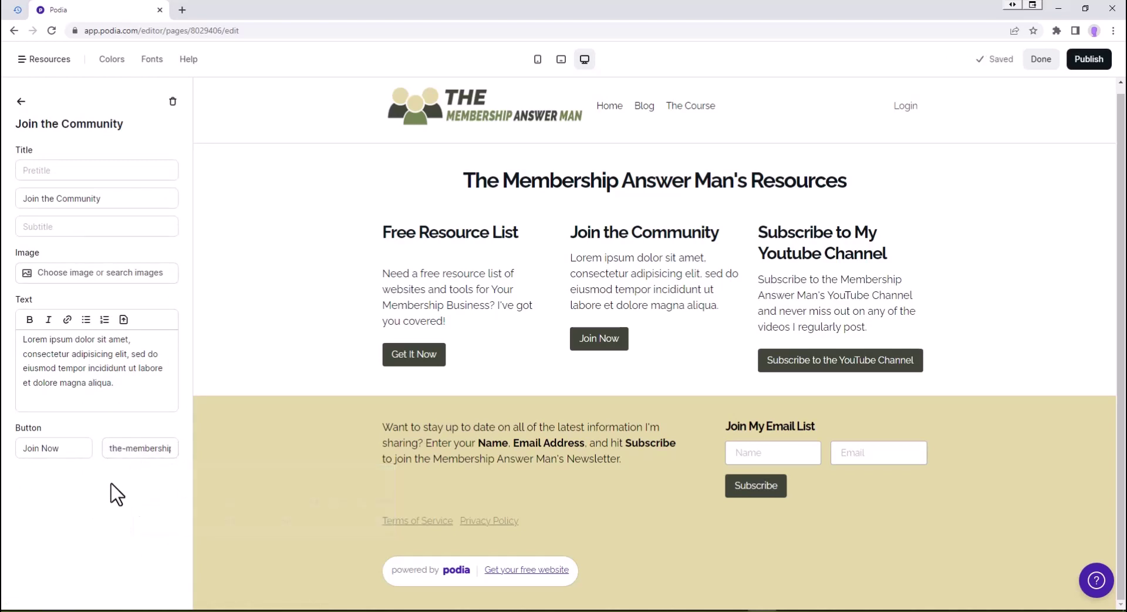
Step: Replace the placeholder with "Would you like to be part of a community of people who are all learning and collaborating on how to succeed with Membership Sites."
drag(103, 385, 10, 347)
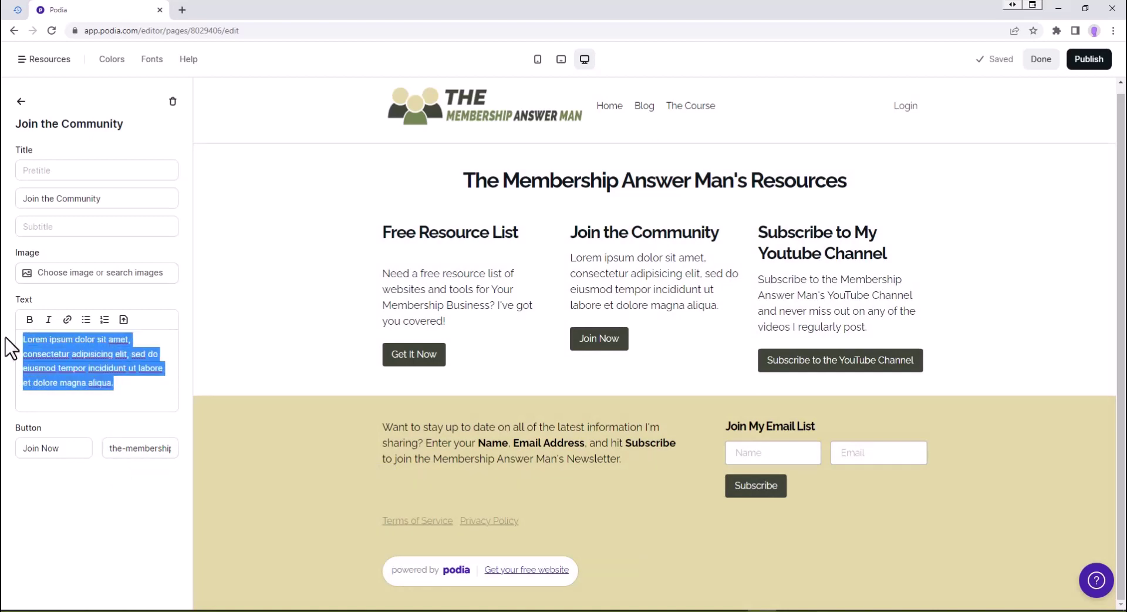
text(Would)
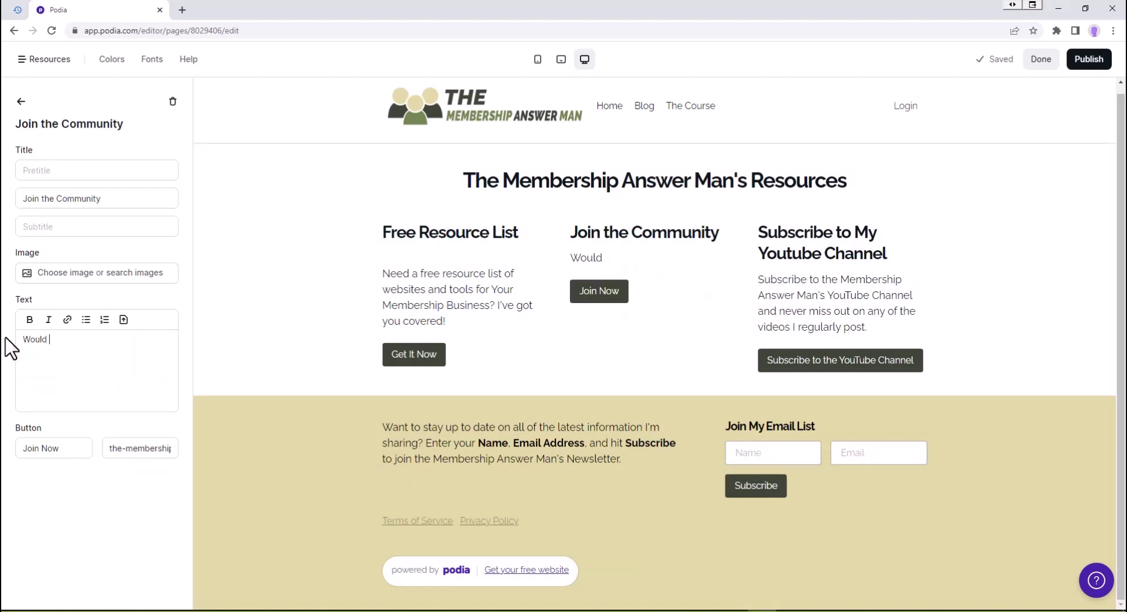
text( you like to be)
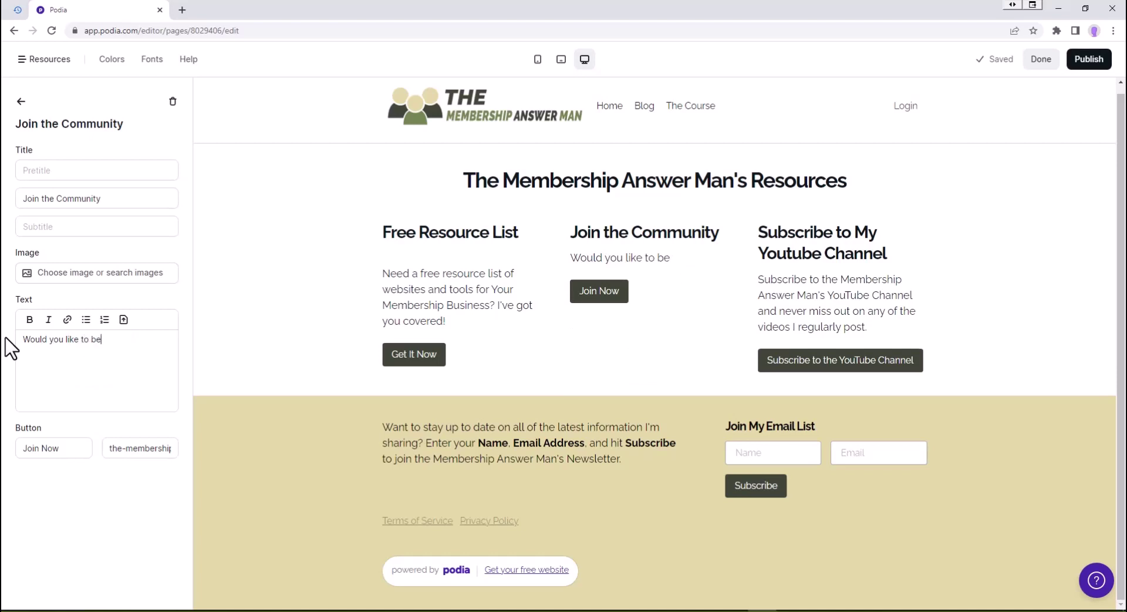
text( part of)
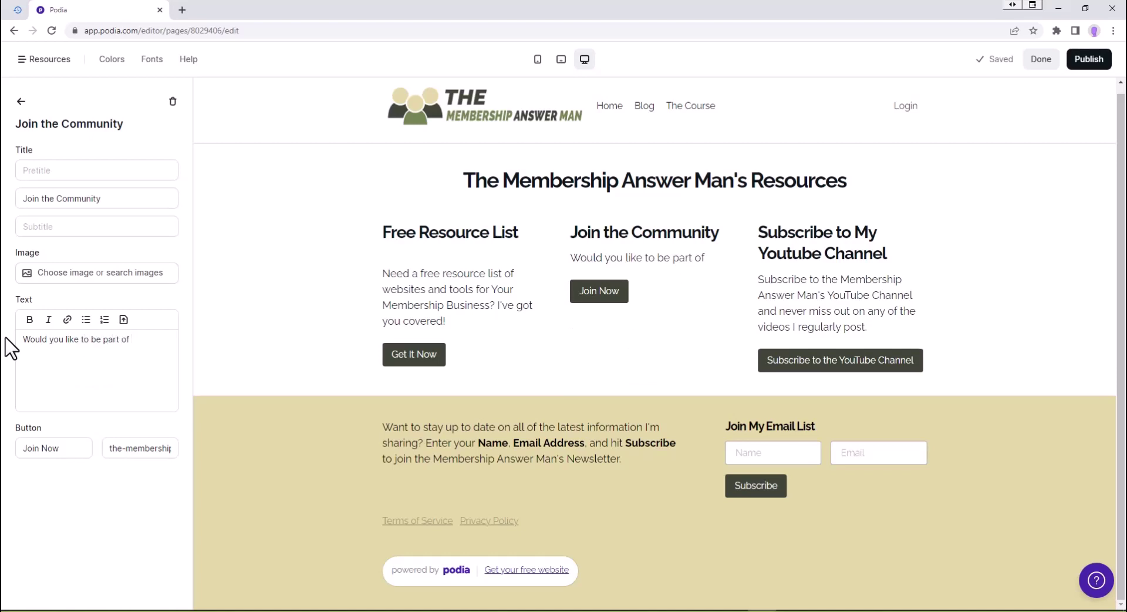
text( a community of people who are all)
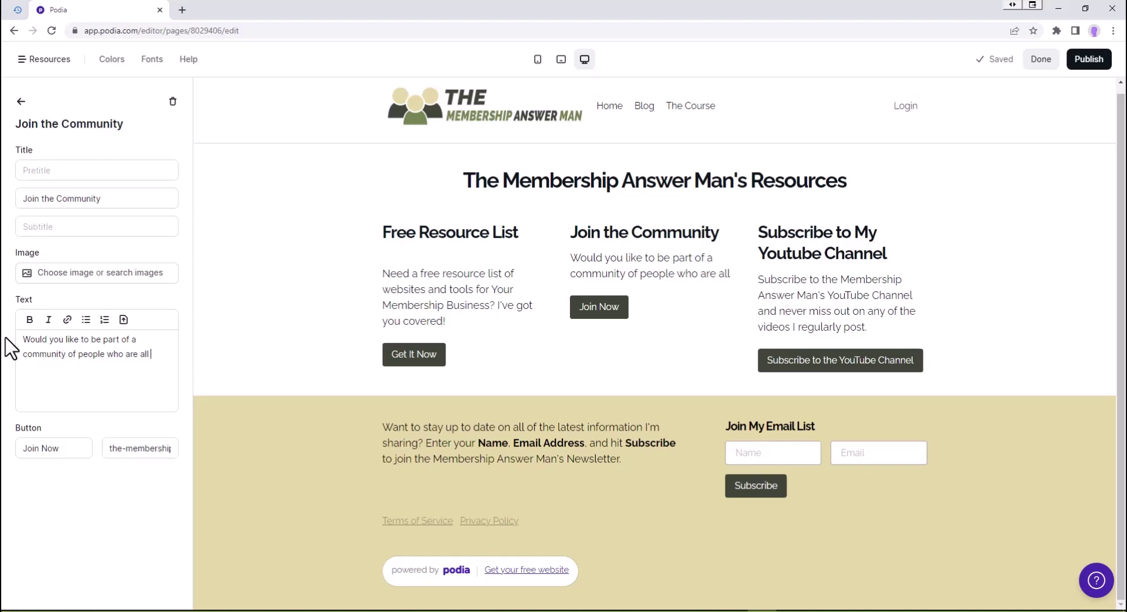
text(learning and )
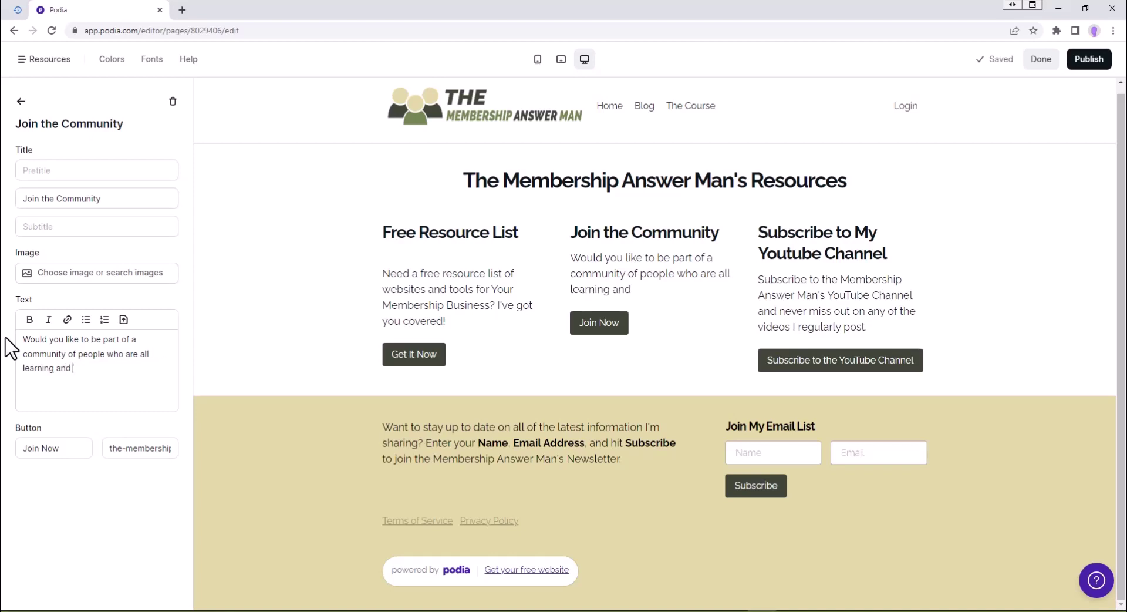
text(collaborat)
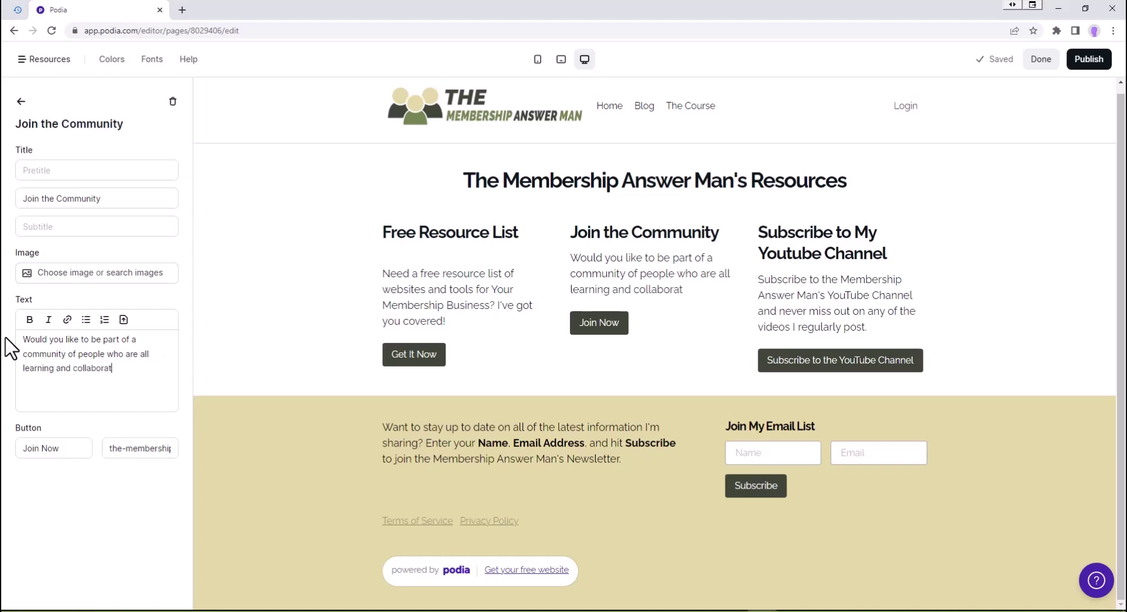
text(ing on)
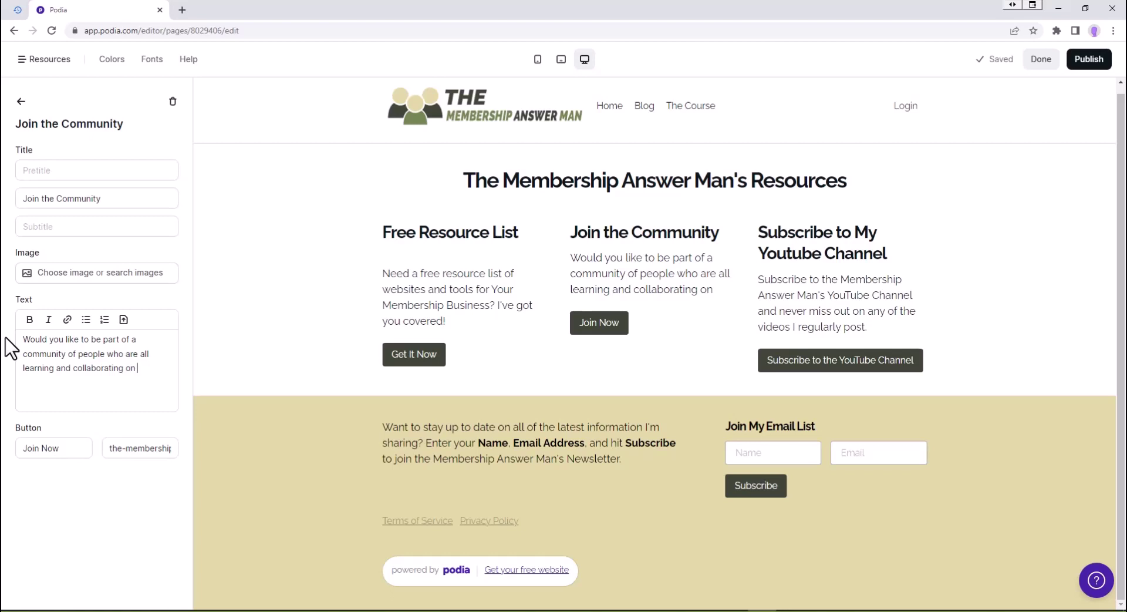
text(ow to succeed with Membership)
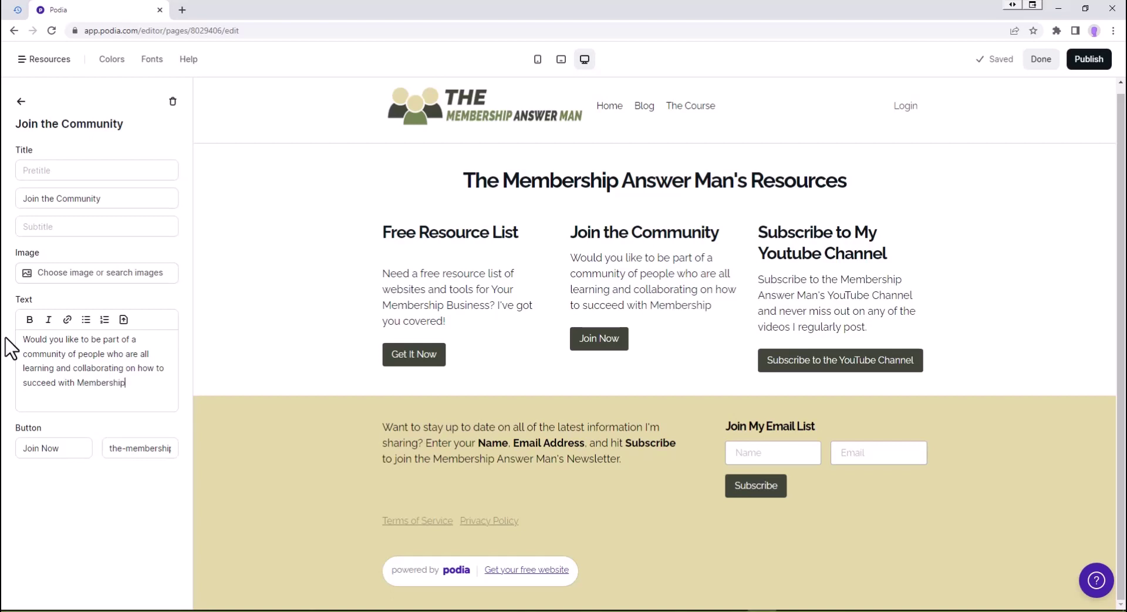
text(Sites.)
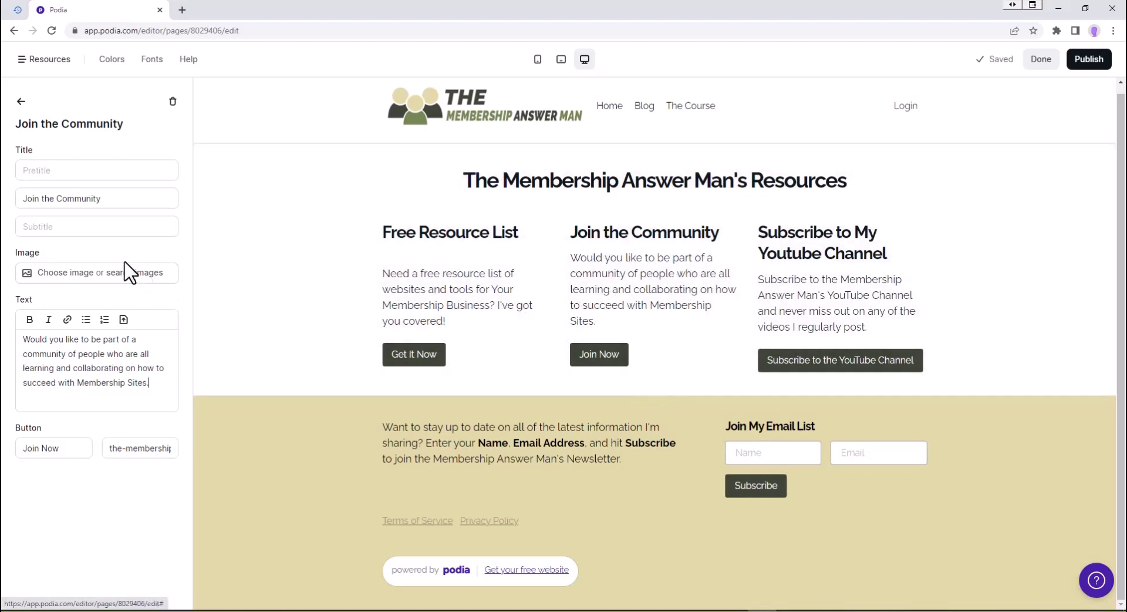
Step: Insert a blank line above the Join the Community text and return to the grid's settings
click(119, 199)
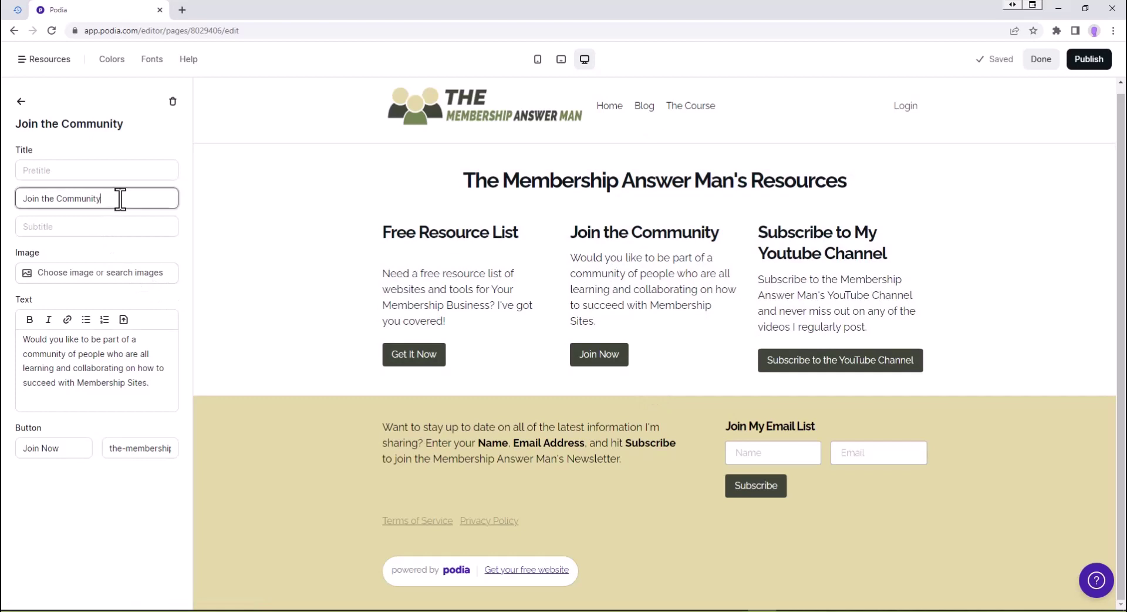
click(24, 339)
key(Return)
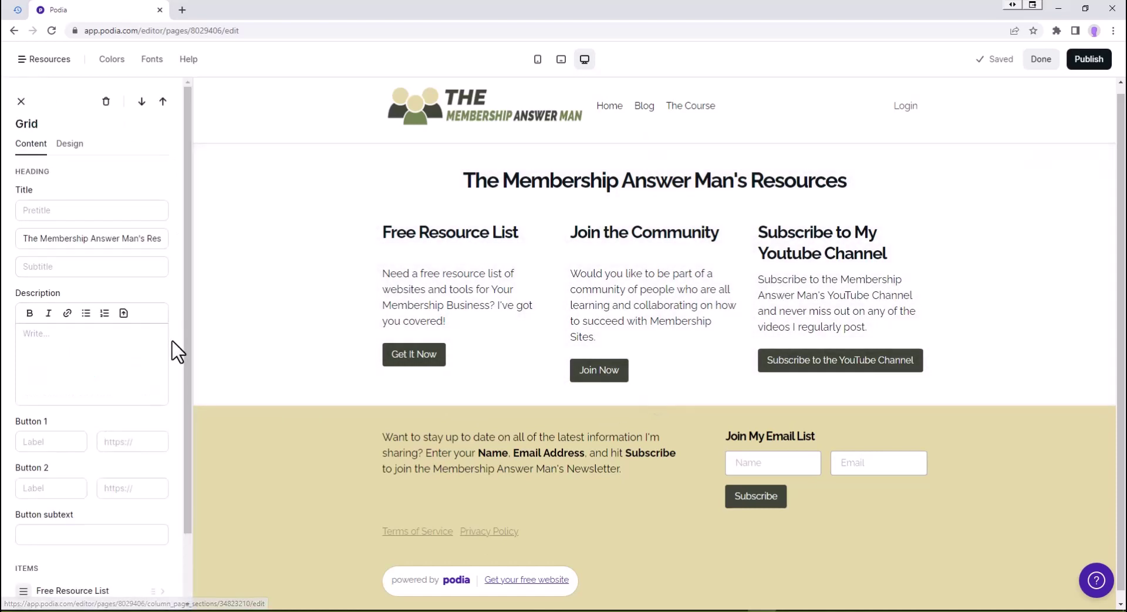
Step: Add a blank line below the Free Resource List item's text and return to the grid's settings
scroll(178, 352, down, 3)
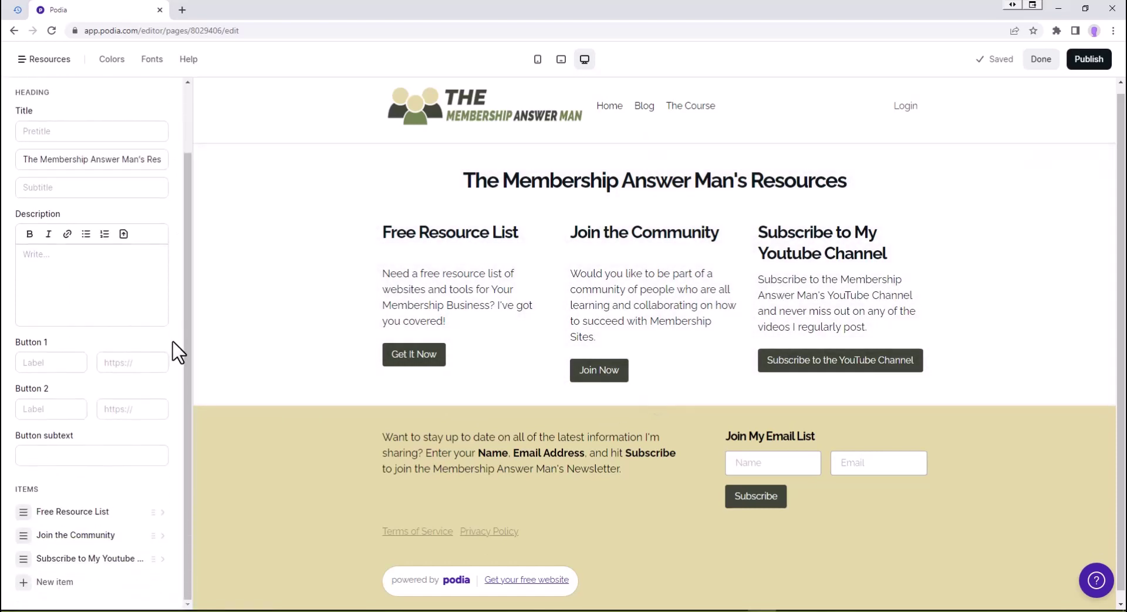
click(81, 516)
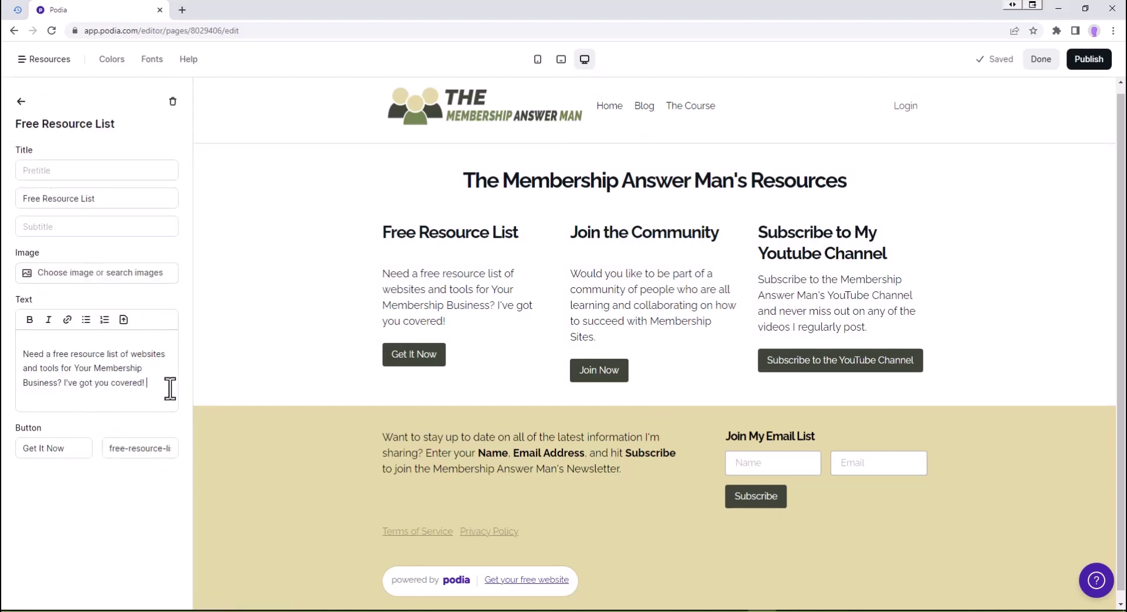
key(Return)
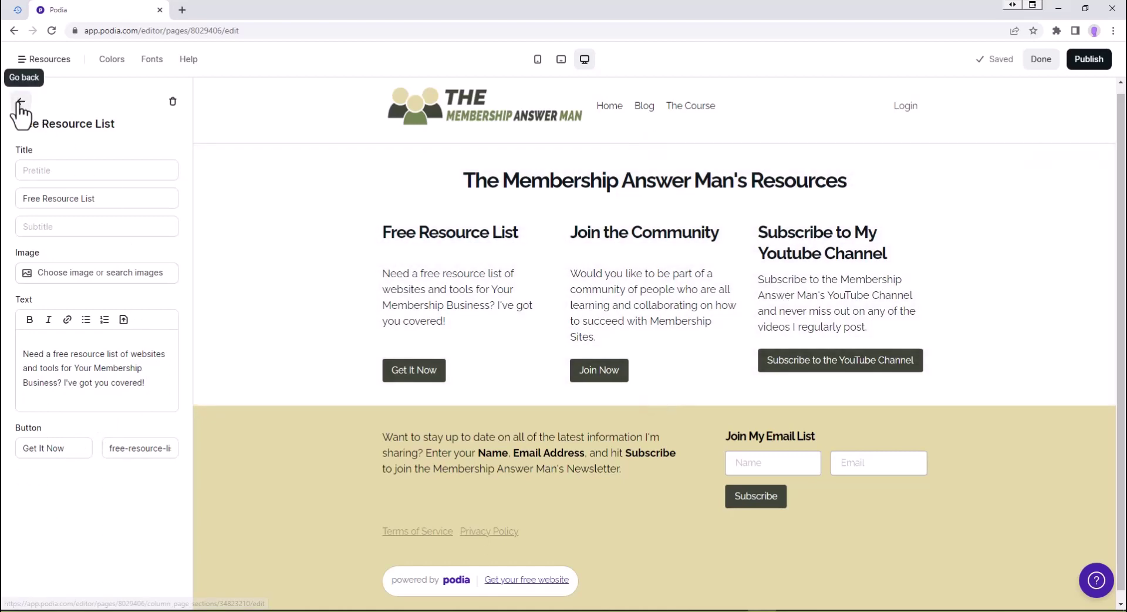
click(20, 101)
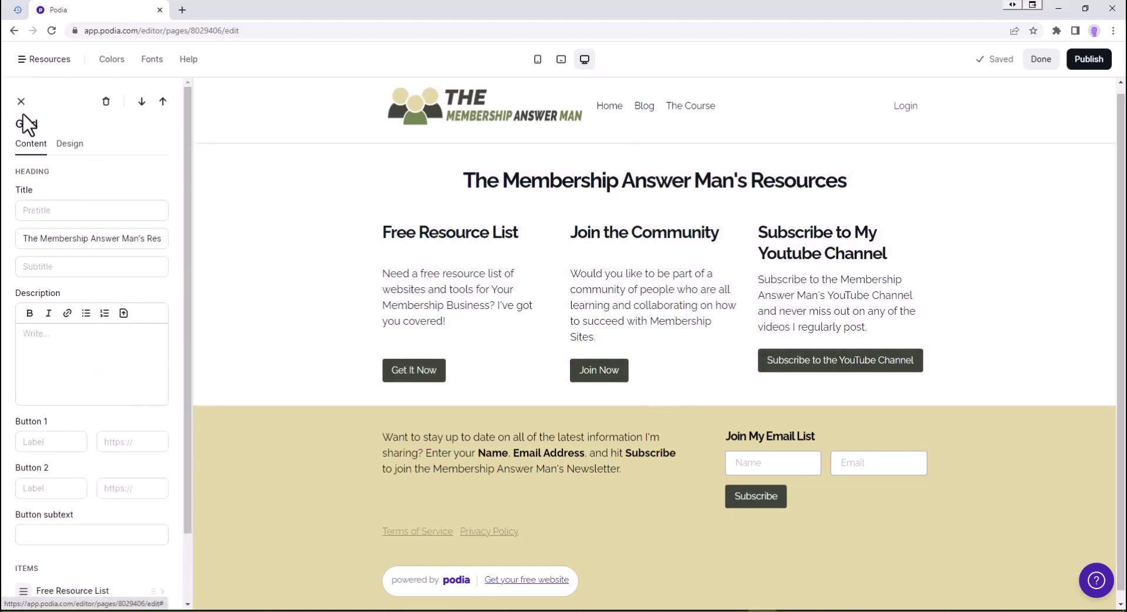
Step: Add a blank line at the end of the Subscribe to My Youtube Channel item's text
scroll(41, 306, down, 2)
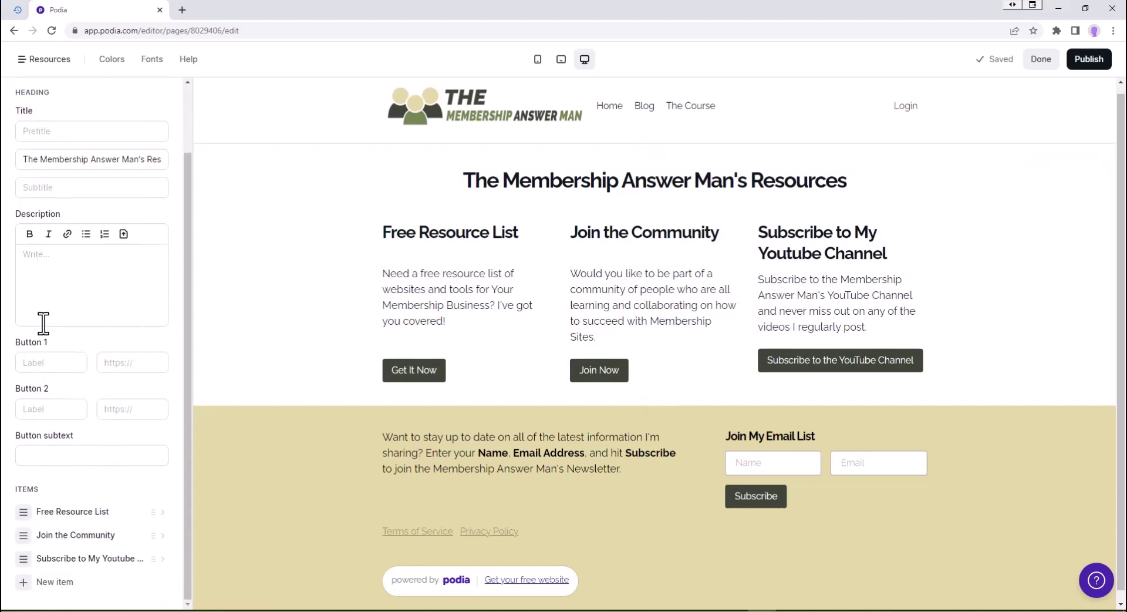
click(79, 559)
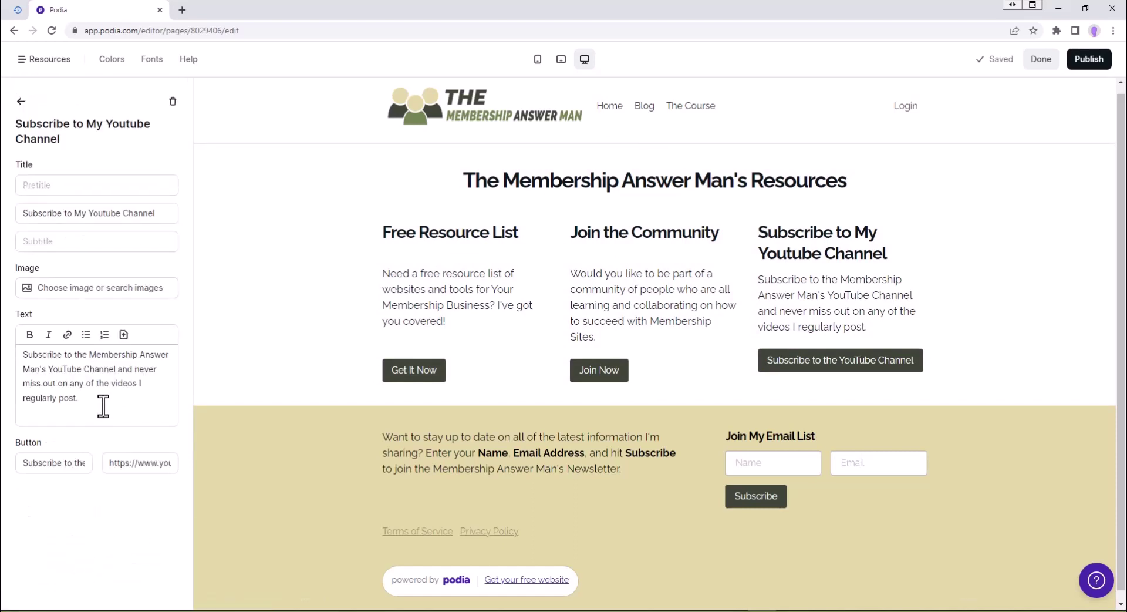
key(Return)
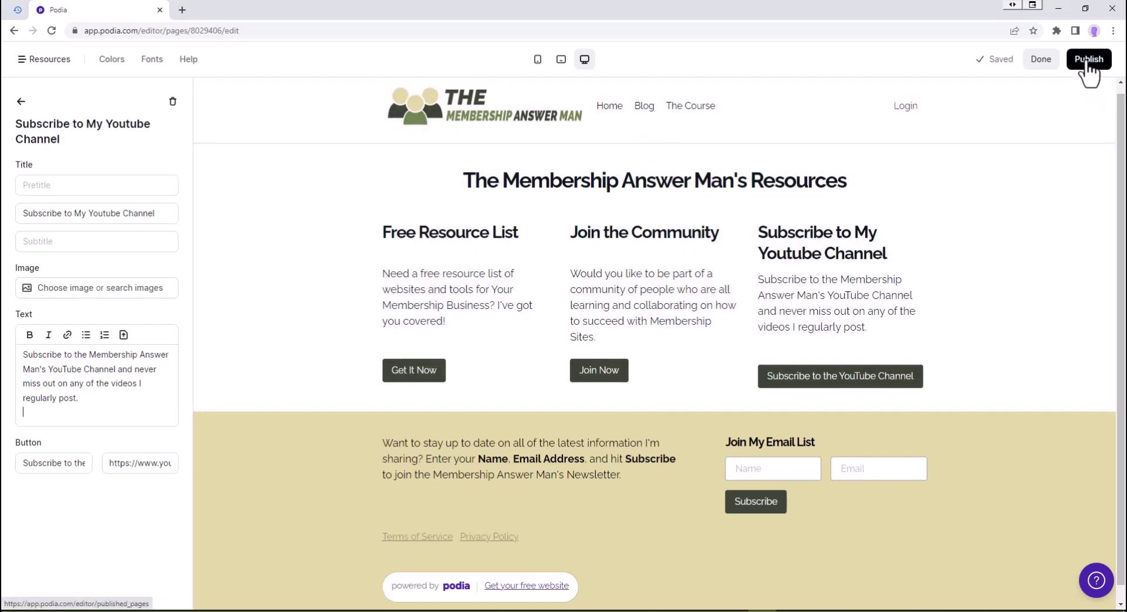
Step: Publish the site and open the live Resources page
click(1088, 60)
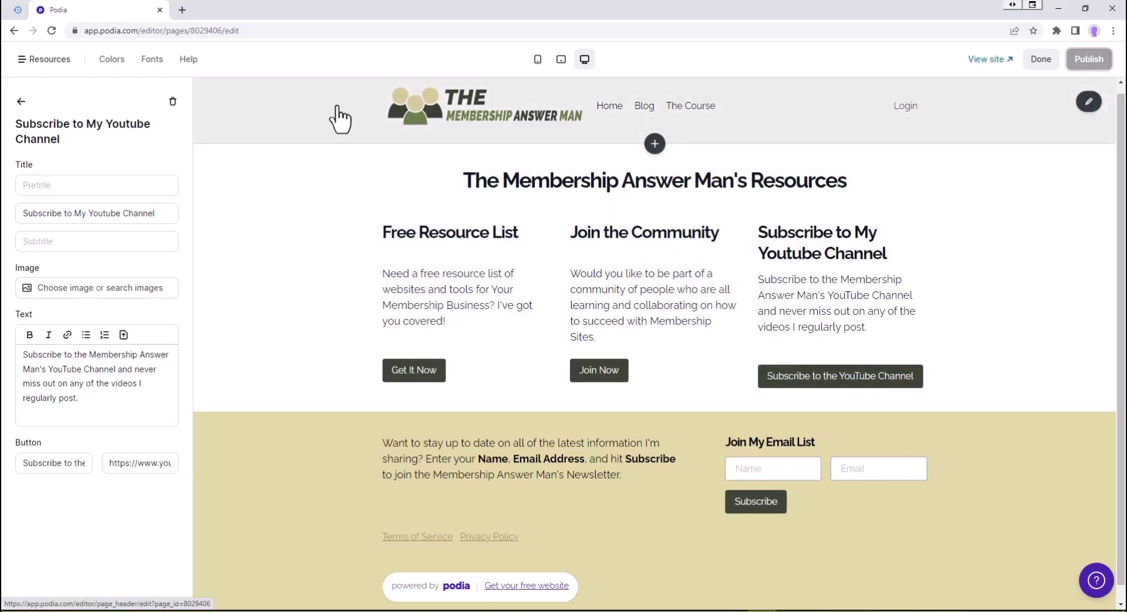
right_click(483, 135)
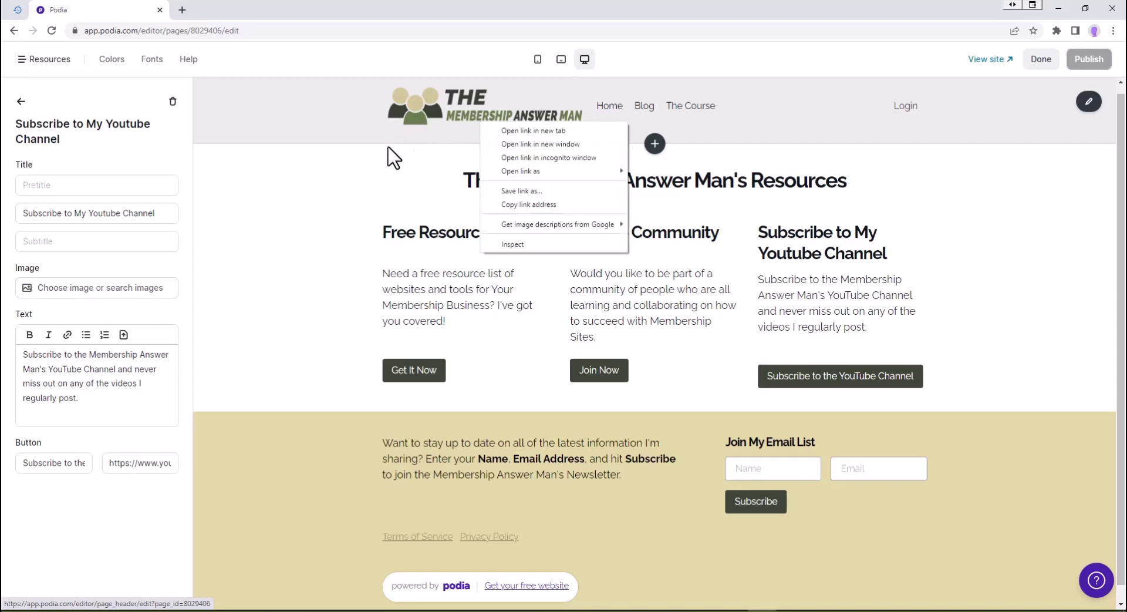
click(390, 197)
click(990, 62)
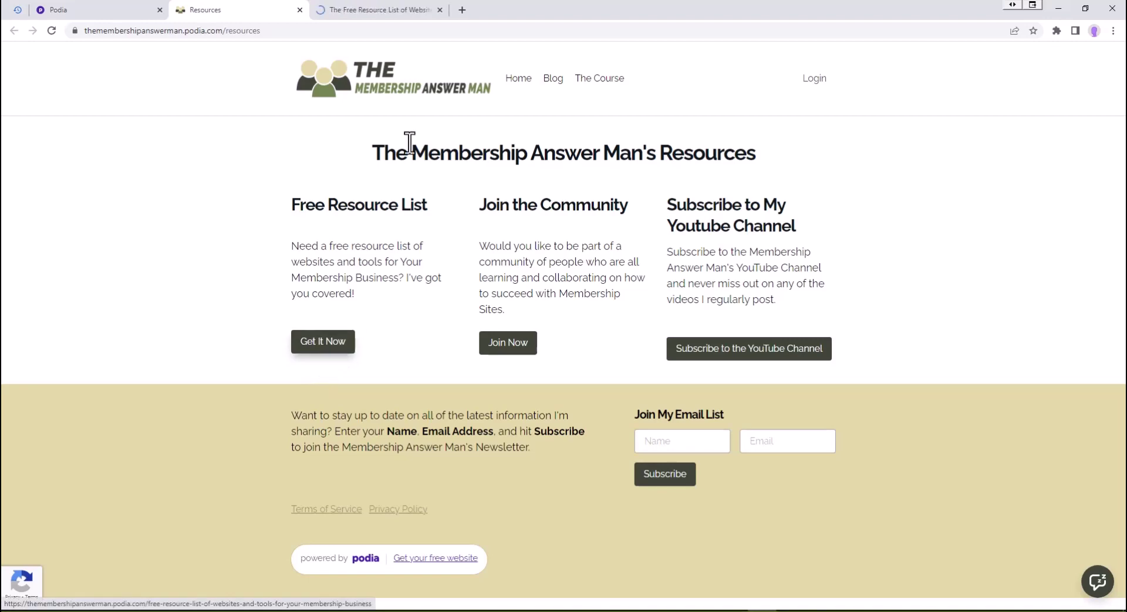
Step: Check where the Free Resource List, community and YouTube channel buttons lead, returning to the live Resources page after each one
click(409, 10)
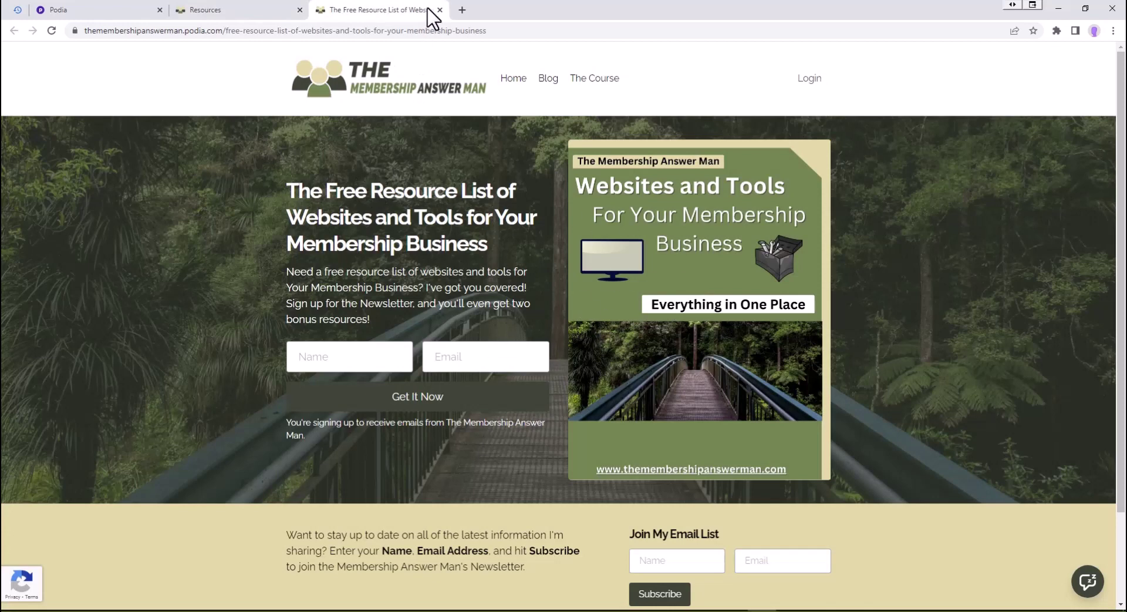
click(440, 10)
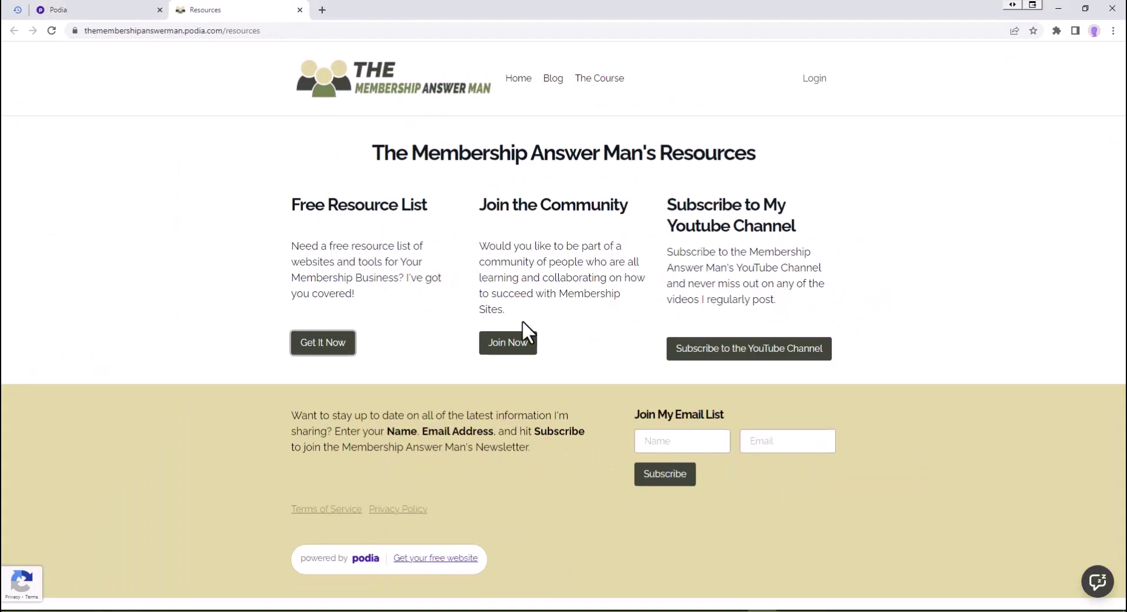
click(512, 347)
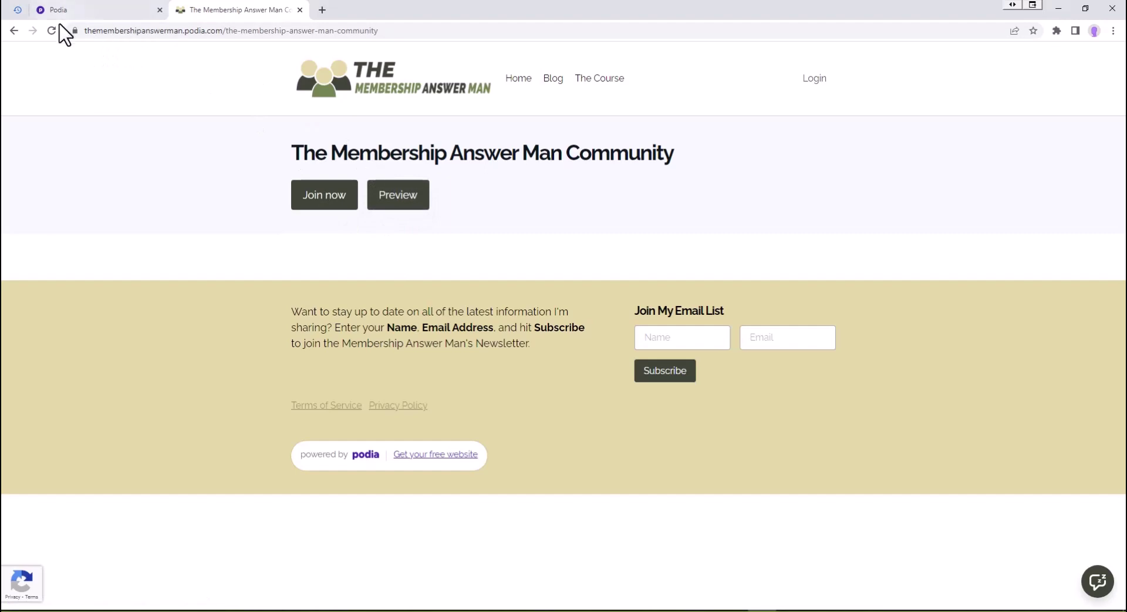
click(13, 31)
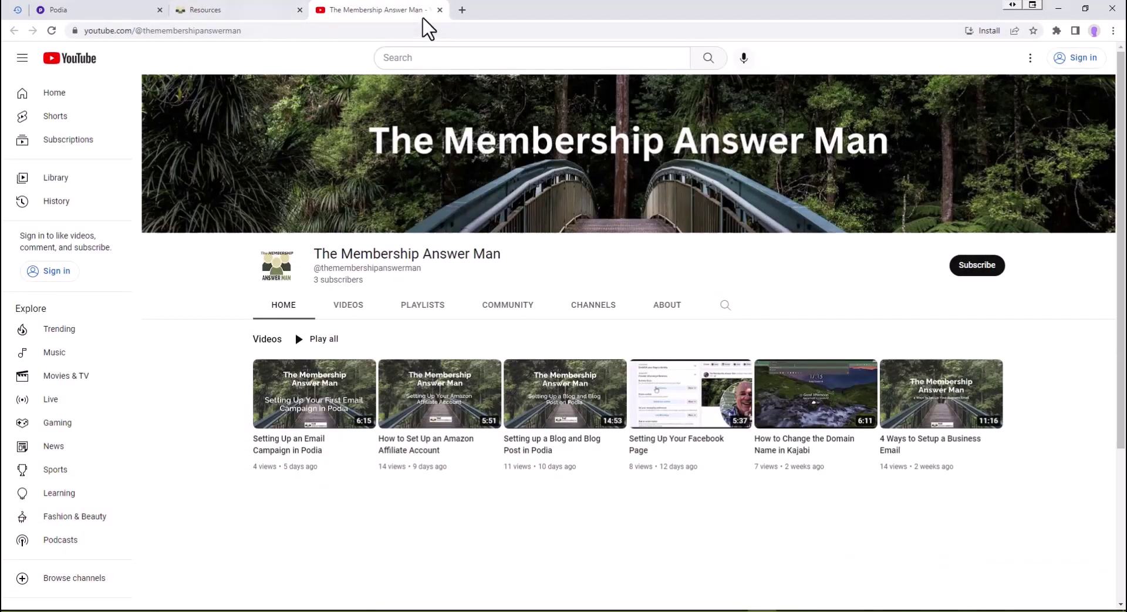
click(440, 10)
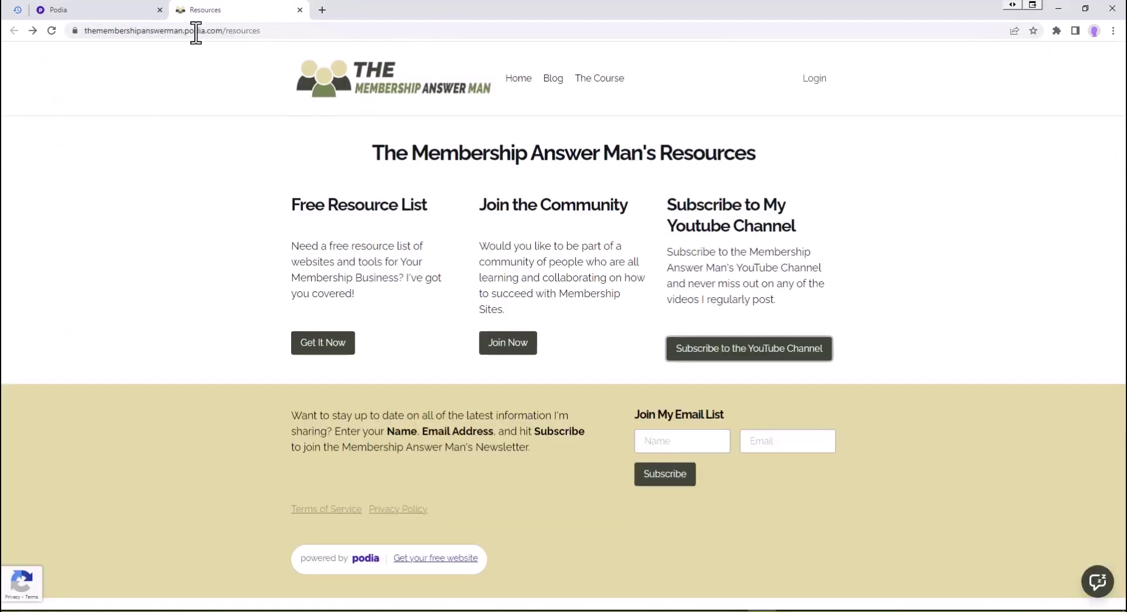
Step: Return to the Podia page editor and add a fourth item to the resources grid
click(106, 10)
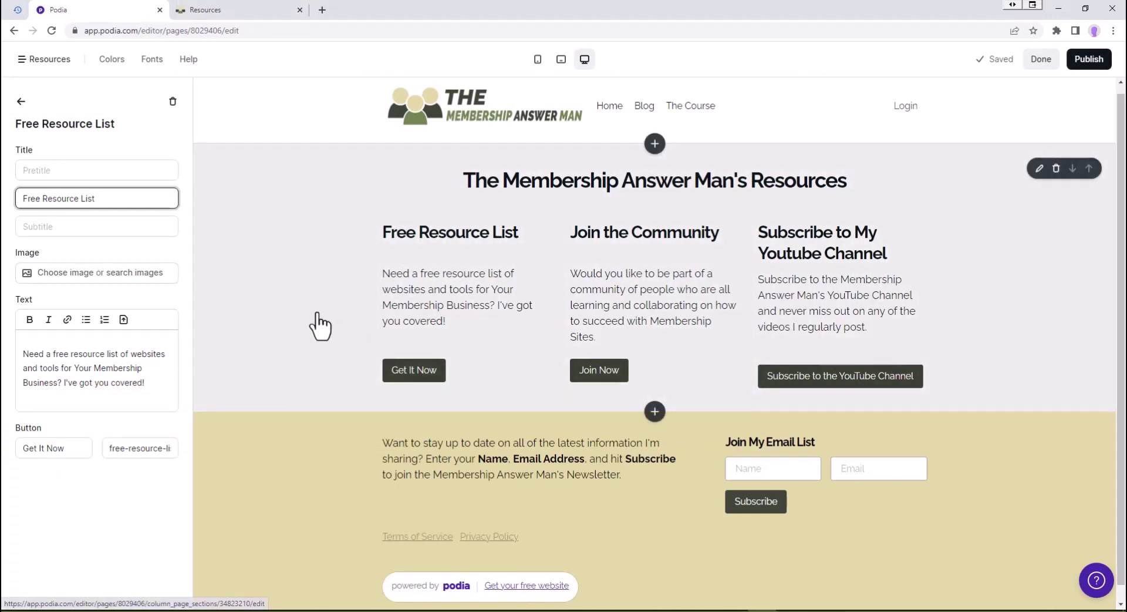
click(320, 324)
scroll(184, 350, down, 1)
scroll(184, 352, down, 1)
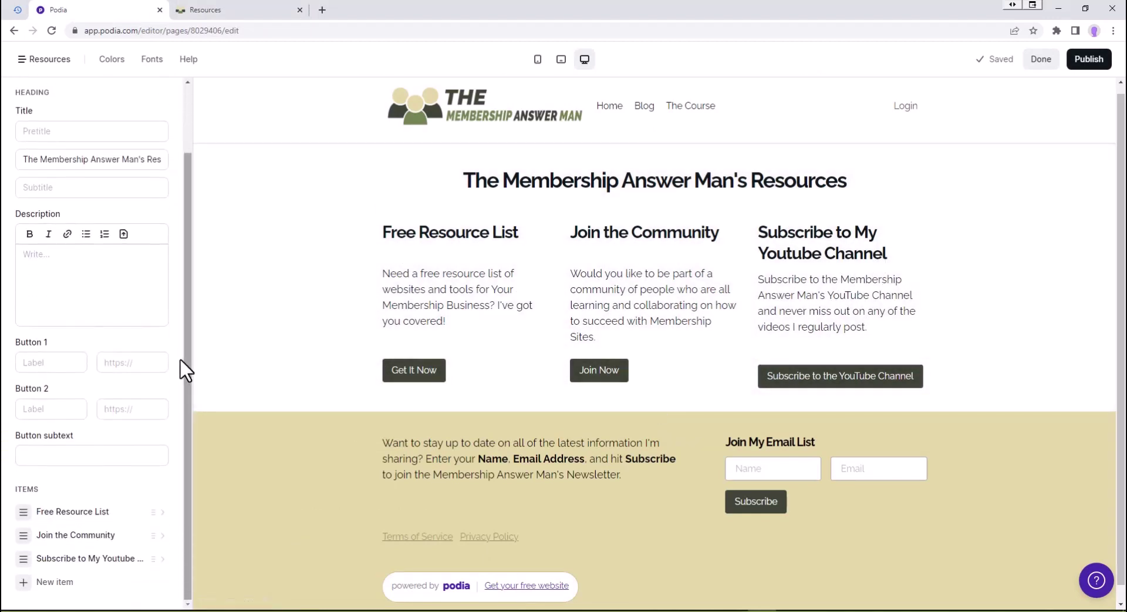
click(48, 582)
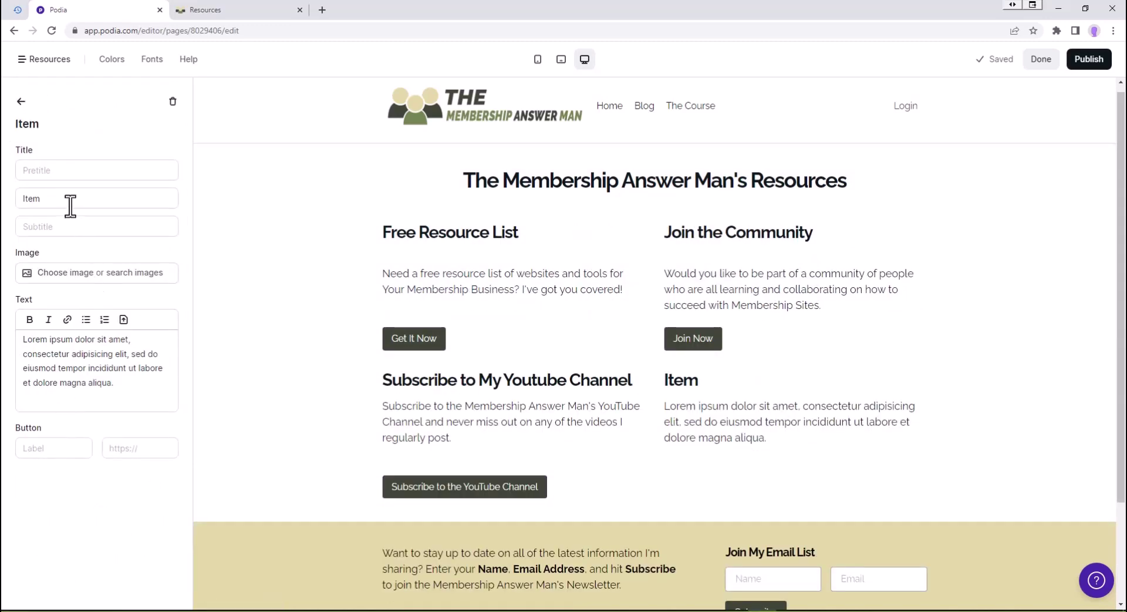
Step: Title the new grid item "Join Our Community on Facebook"
drag(71, 199, 8, 204)
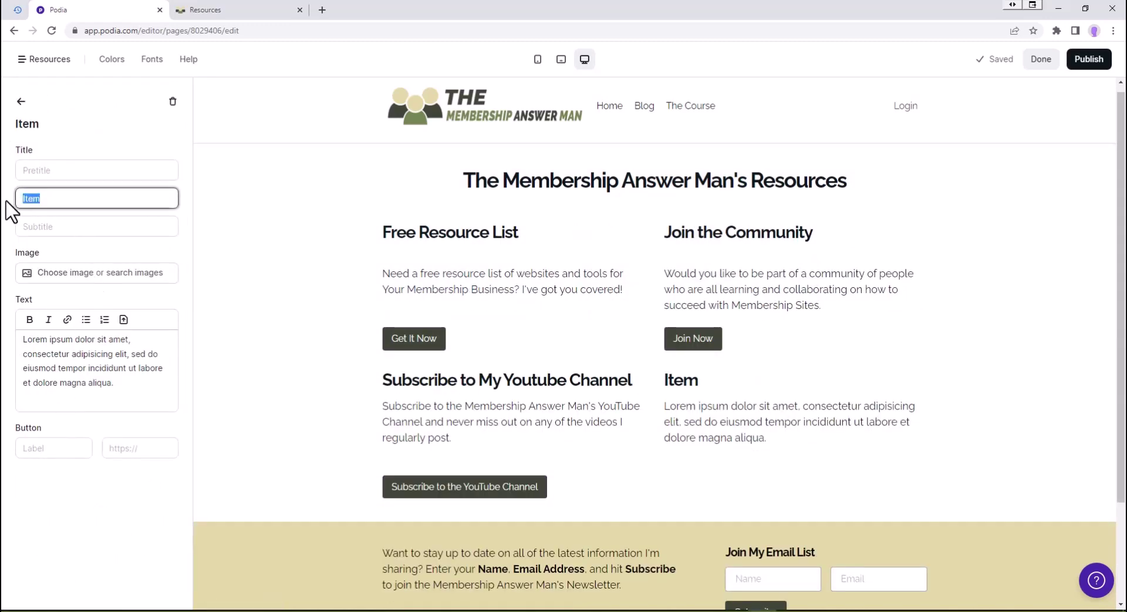
text(Join Our)
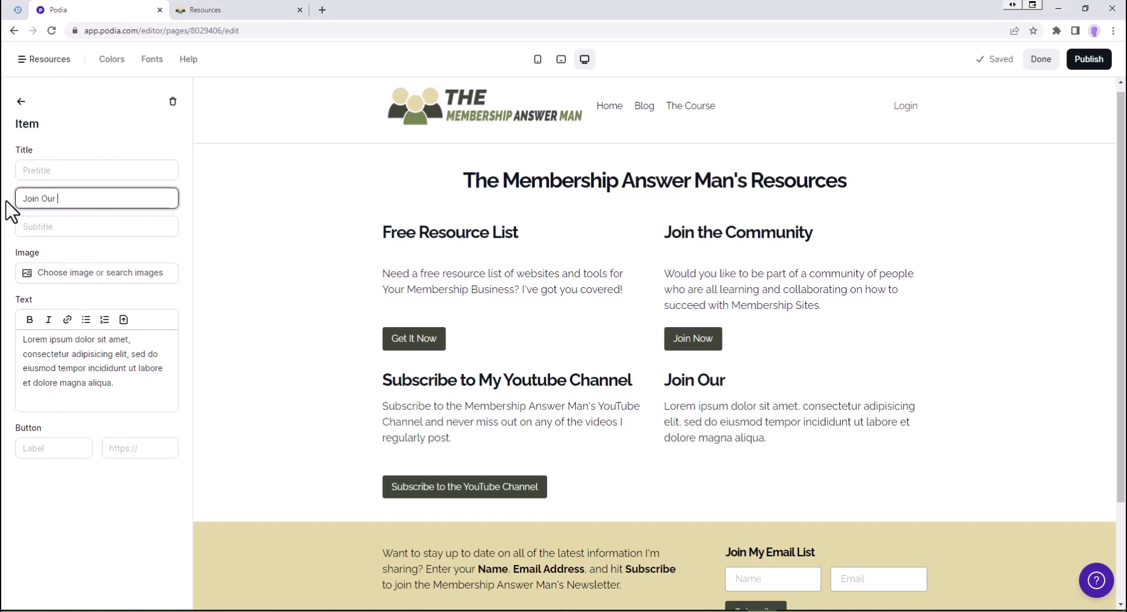
text( Community on)
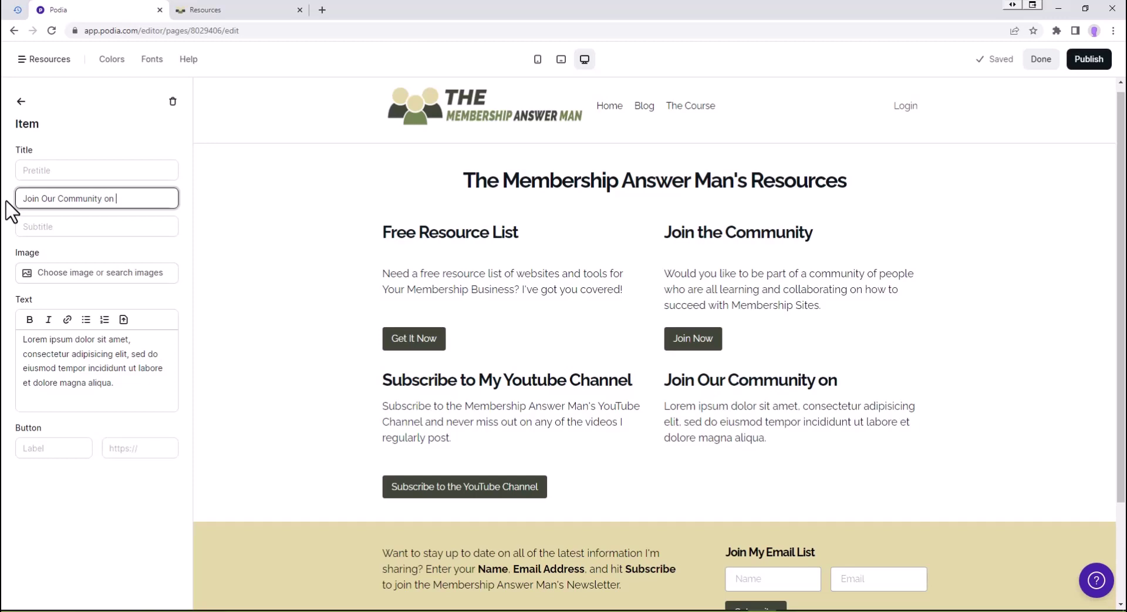
text(Faceboo)
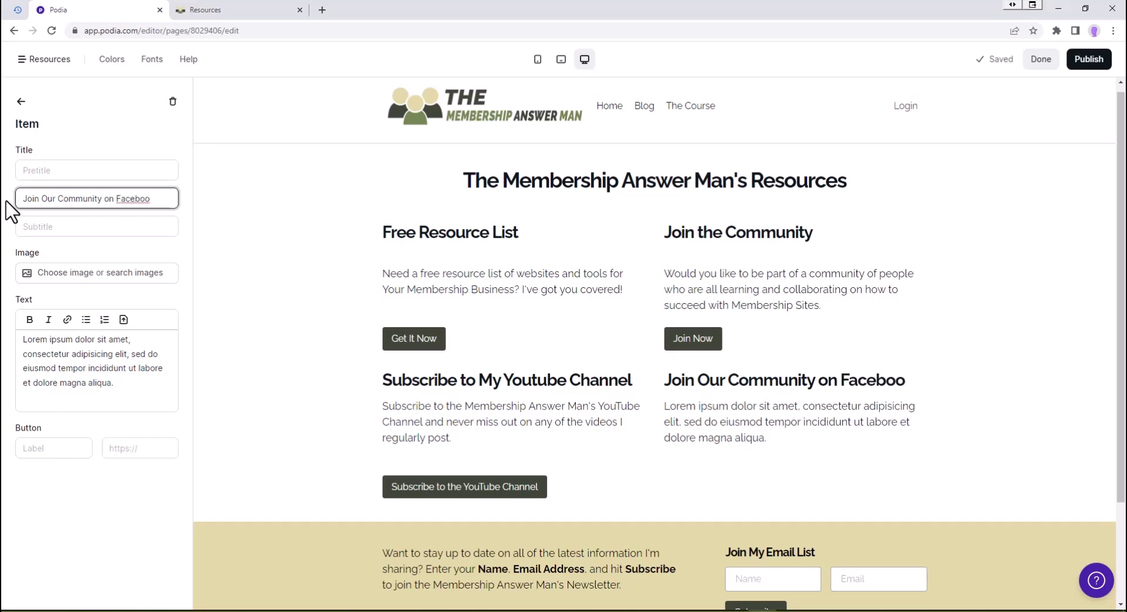
text(k)
Step: Replace the item's placeholder text with "Would you like to be part of the community in our Facebook Group dedicated to Success With Membership Sites."
drag(117, 384, 4, 348)
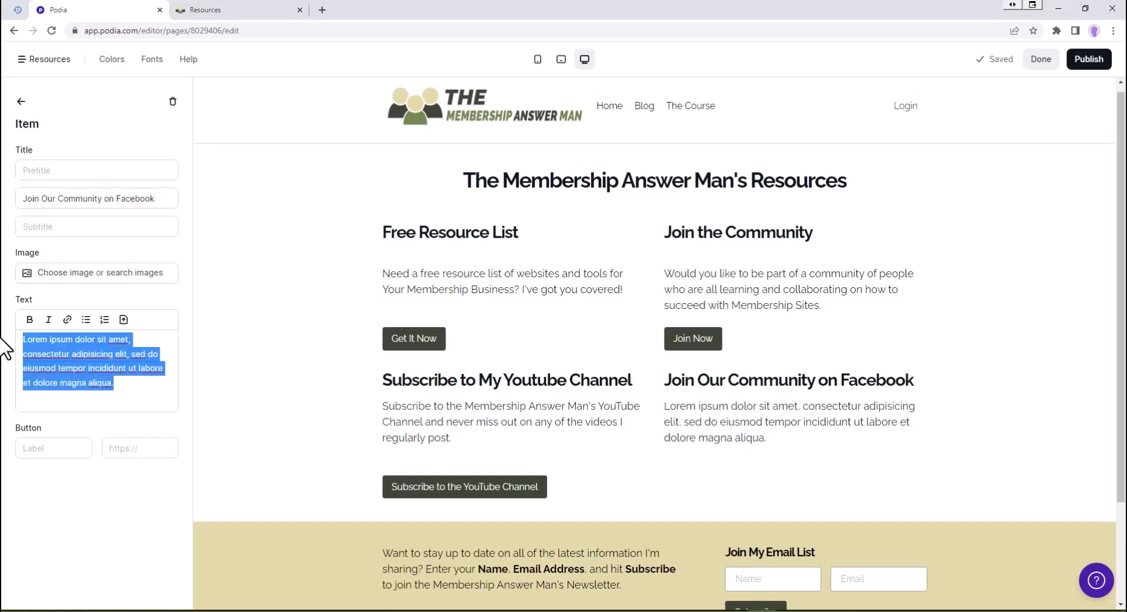
text(Would you)
key(BackSpace)
key(BackSpace)
key(BackSpace)
key(BackSpace)
key(BackSpace)
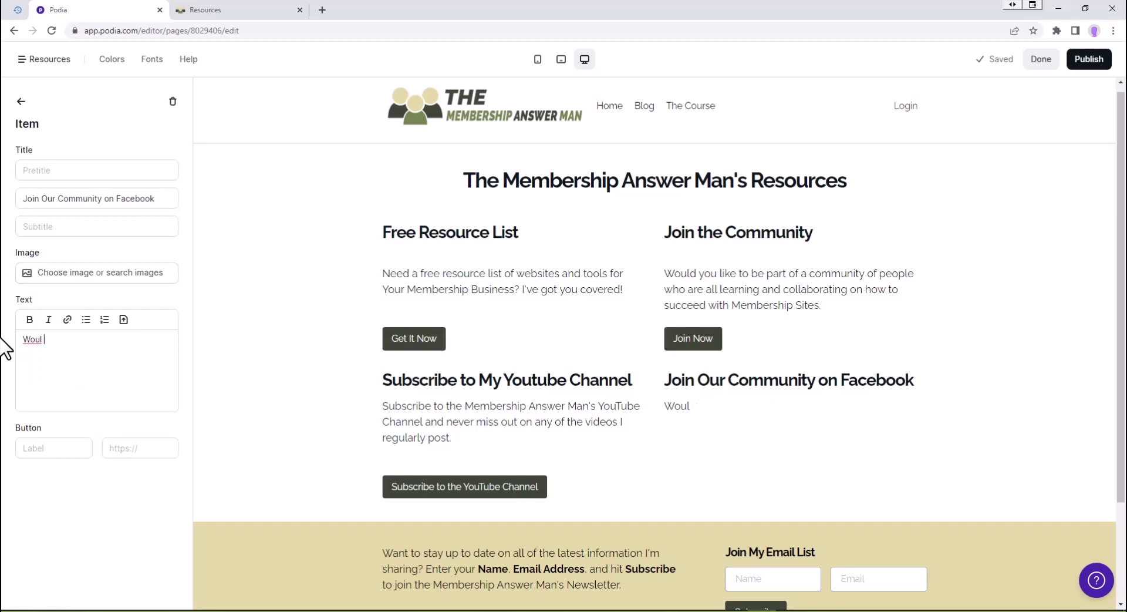
text(d you li)
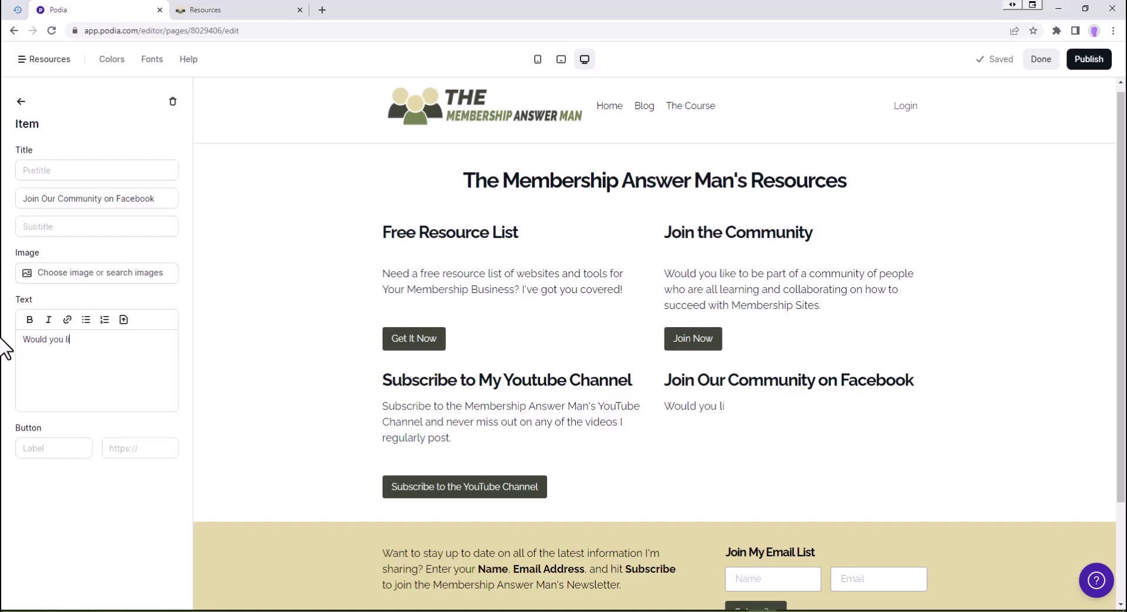
text(ke to be ap)
key(BackSpace)
key(BackSpace)
text(pa)
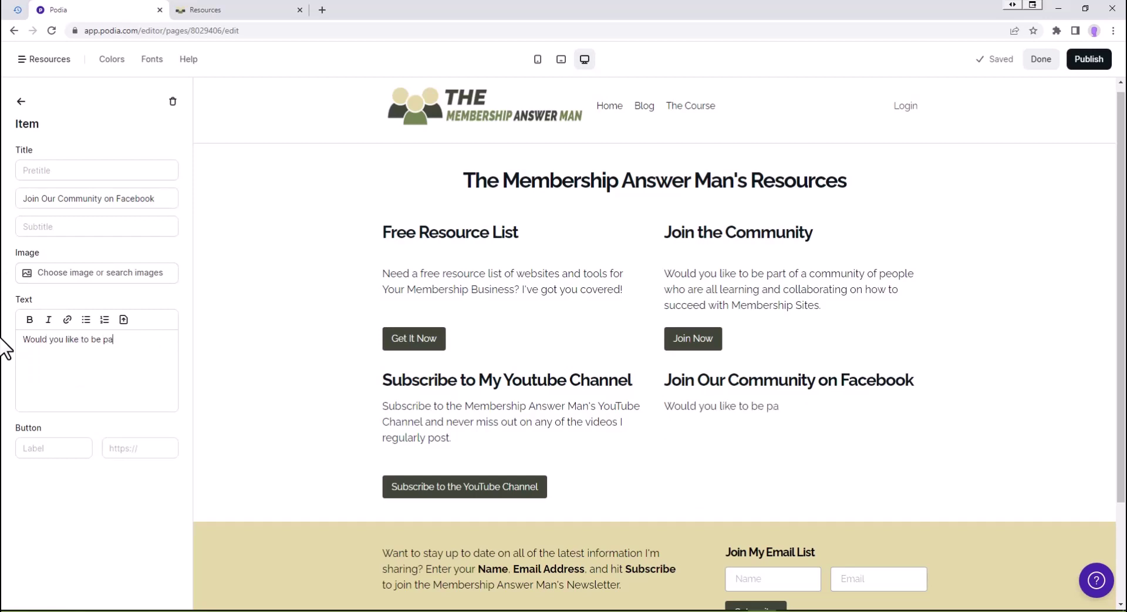
text(rt of the c)
text(communti8)
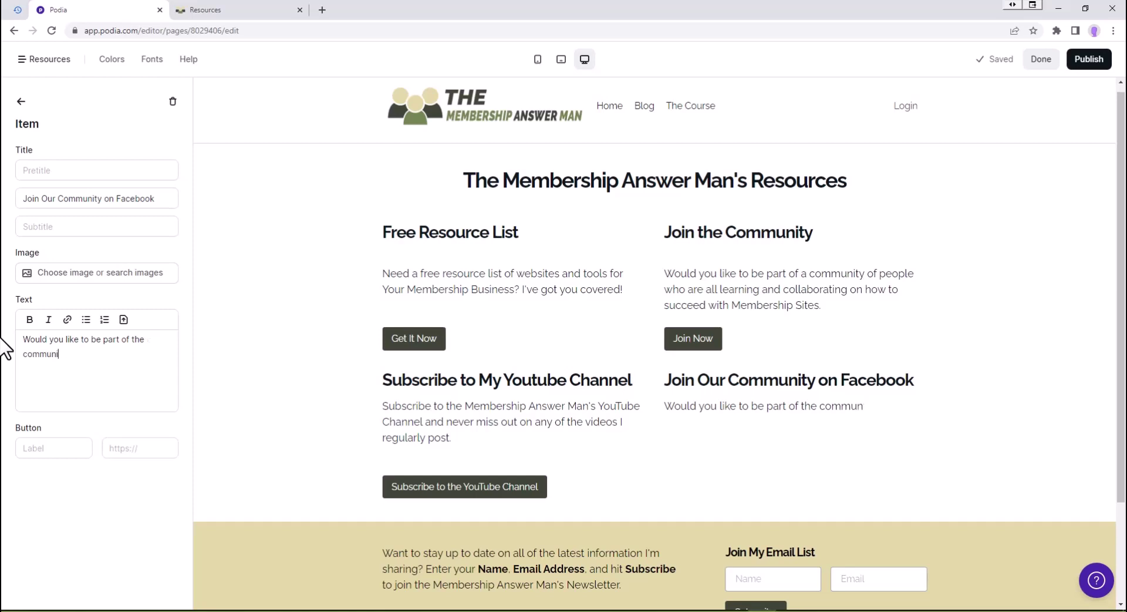
text(ty in)
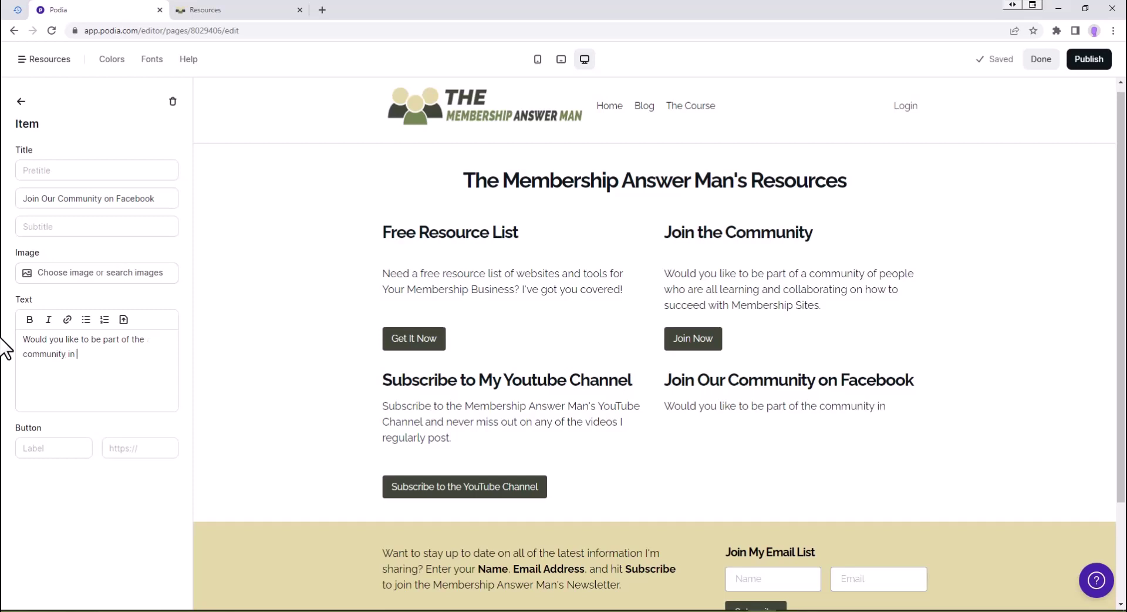
text( our Fa)
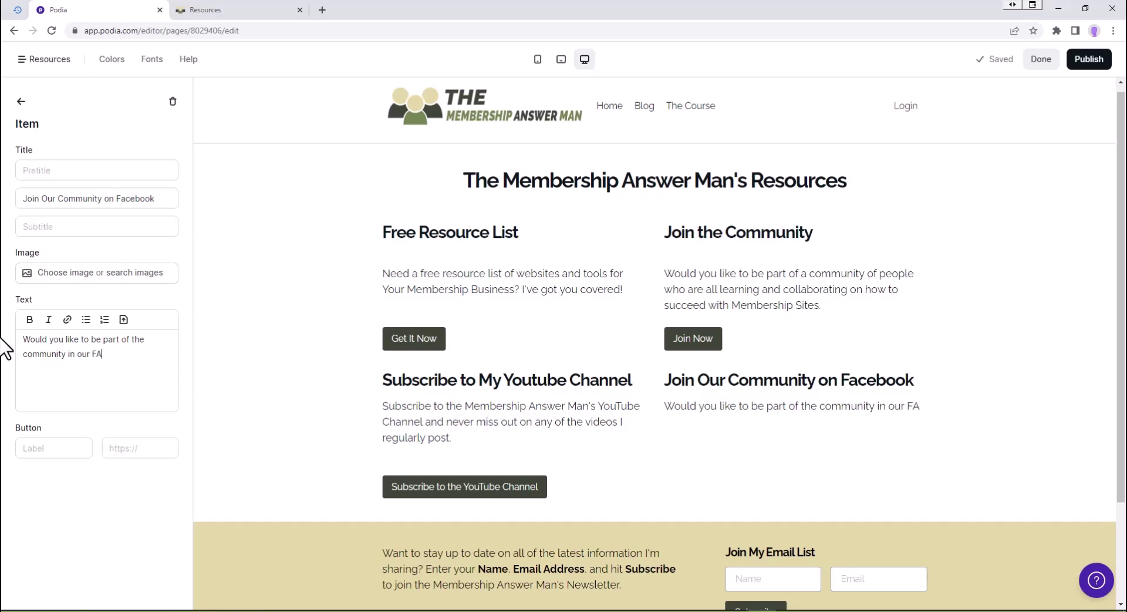
text(ce)
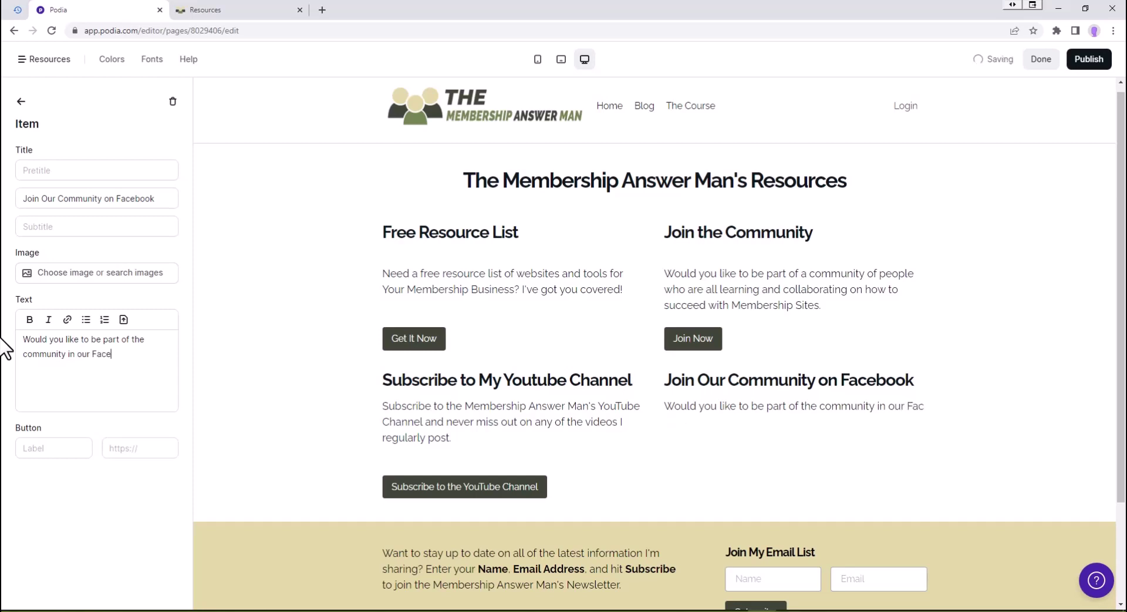
text(book Group)
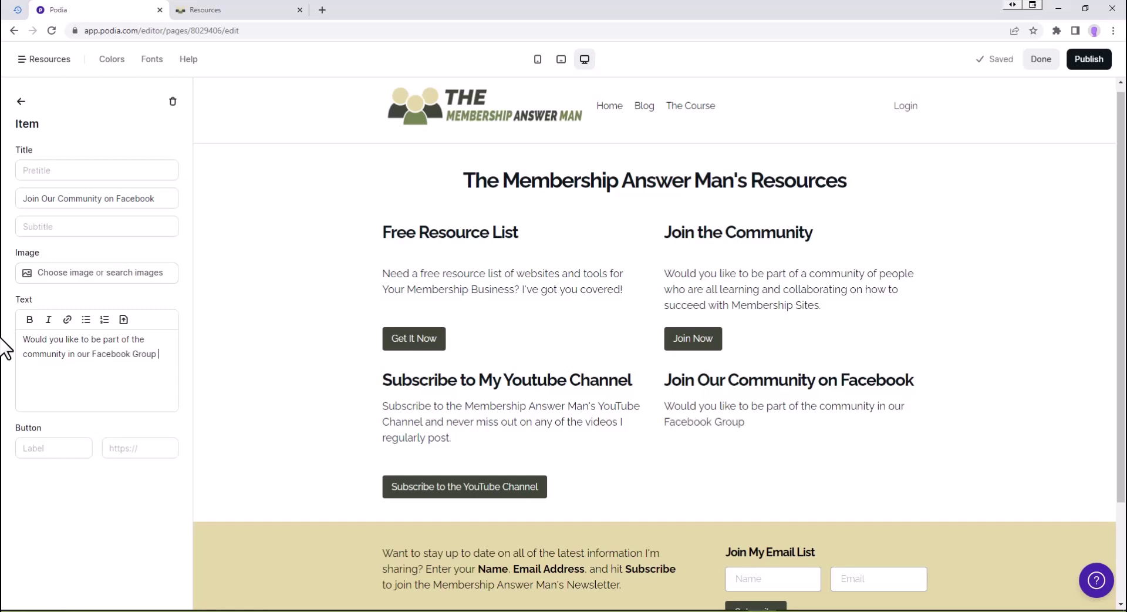
text( ded)
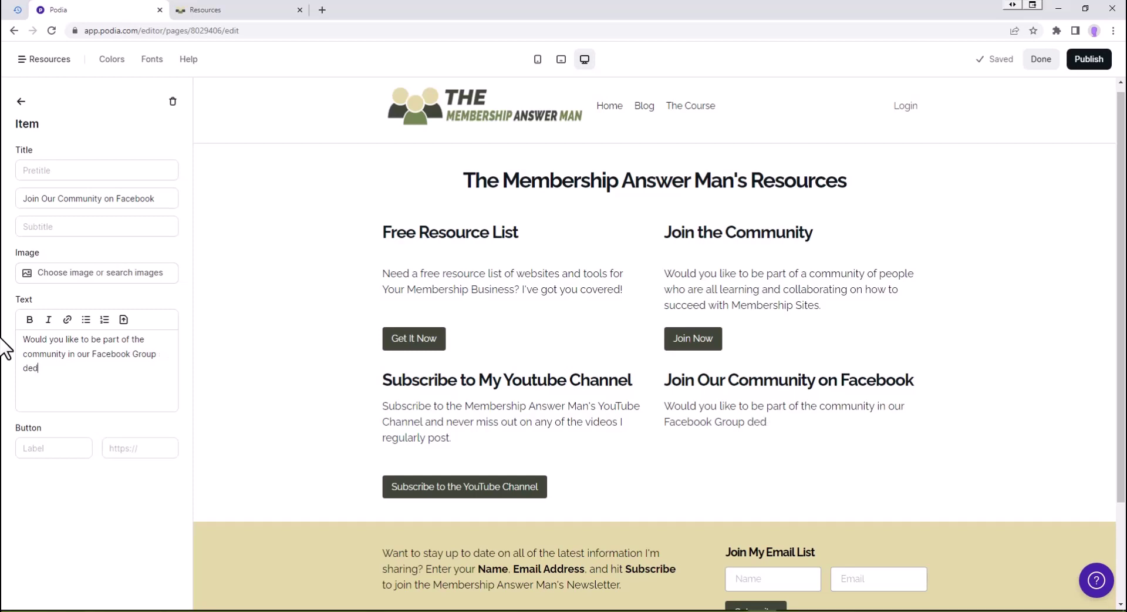
text(icated to )
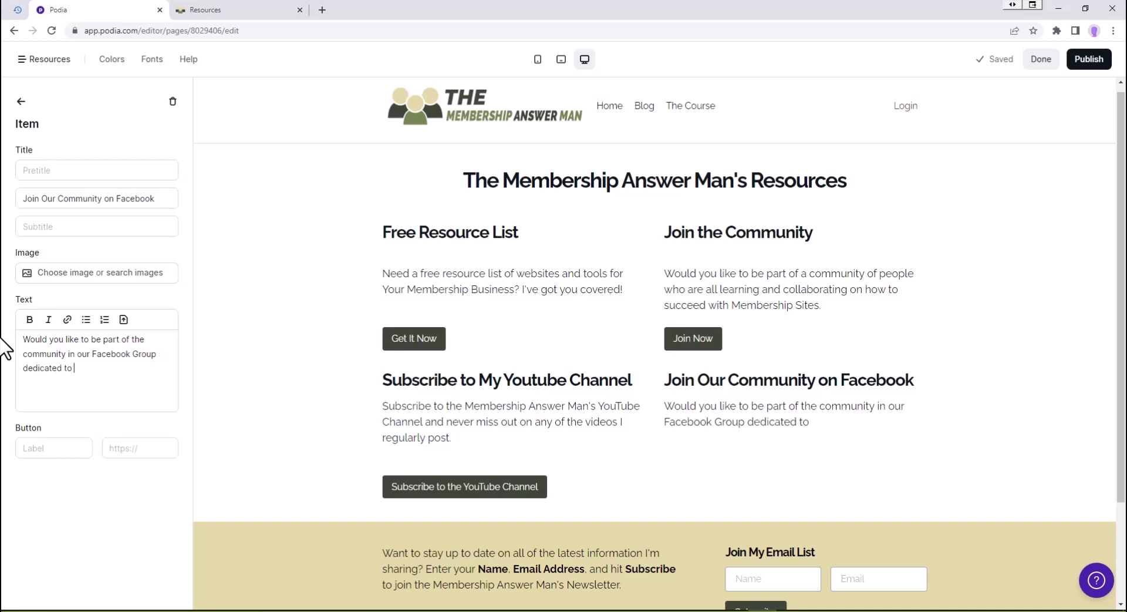
text(Success With Mem)
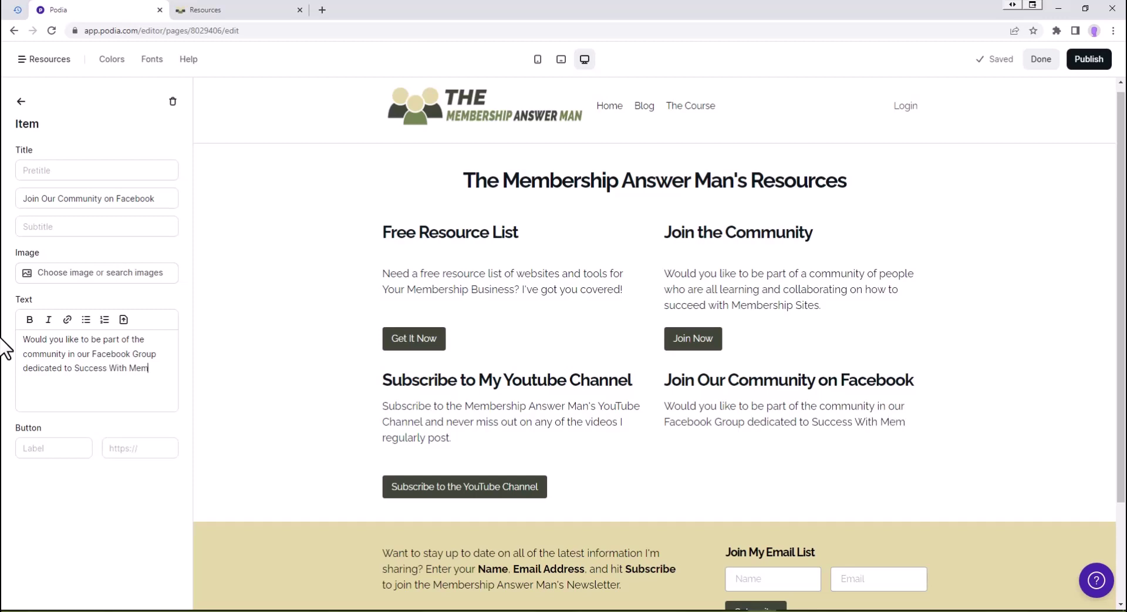
text(bership Sites.)
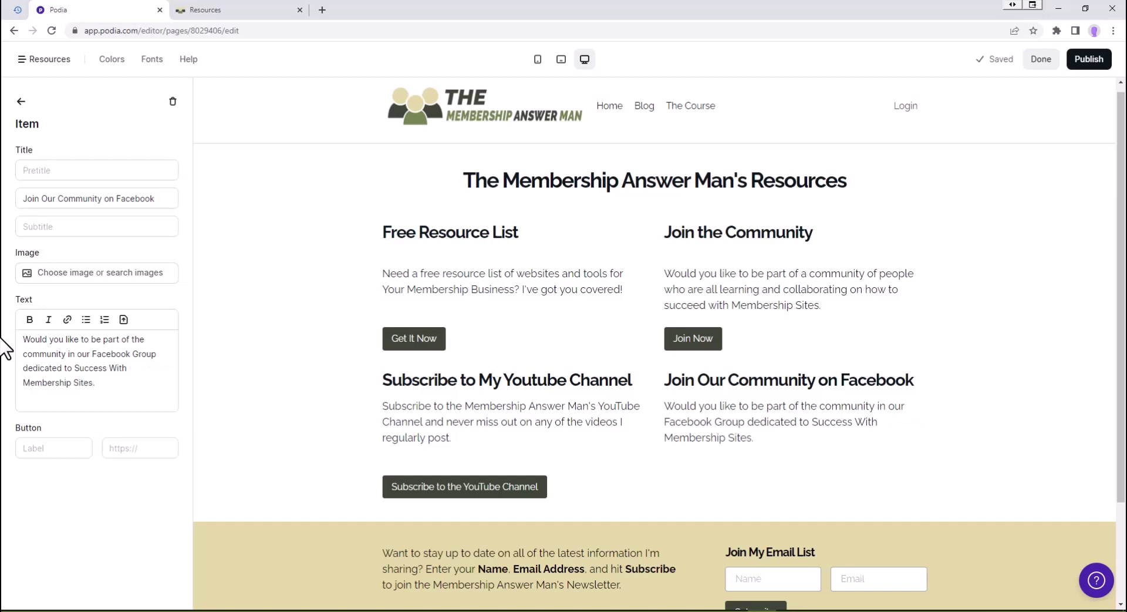
Step: Label the Facebook community item's button starting with "Join the Facebook"
key(Tab)
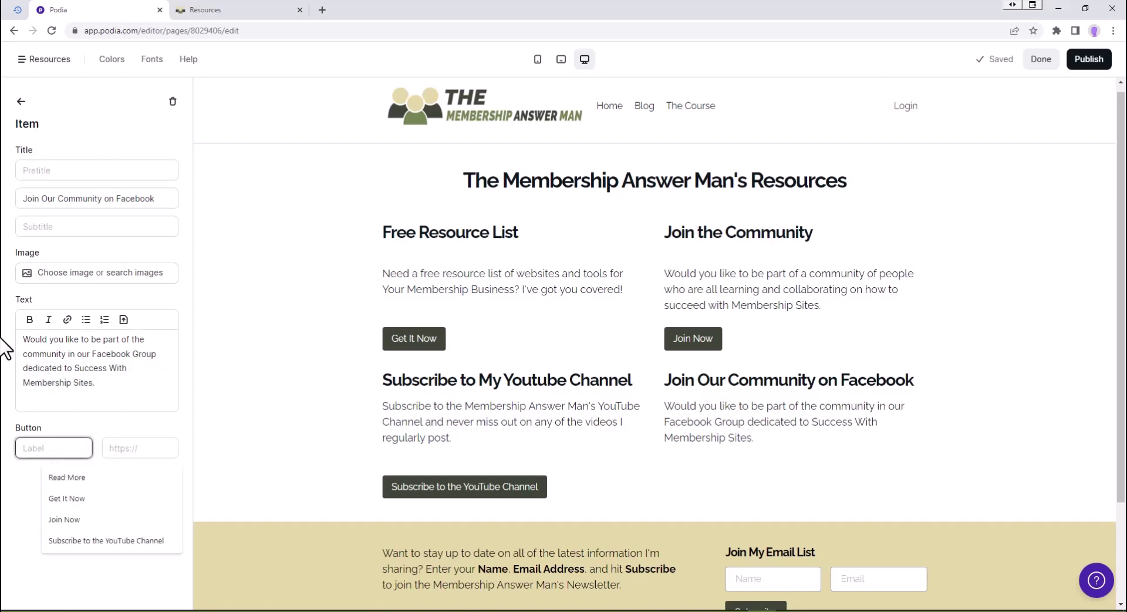
text(Join )
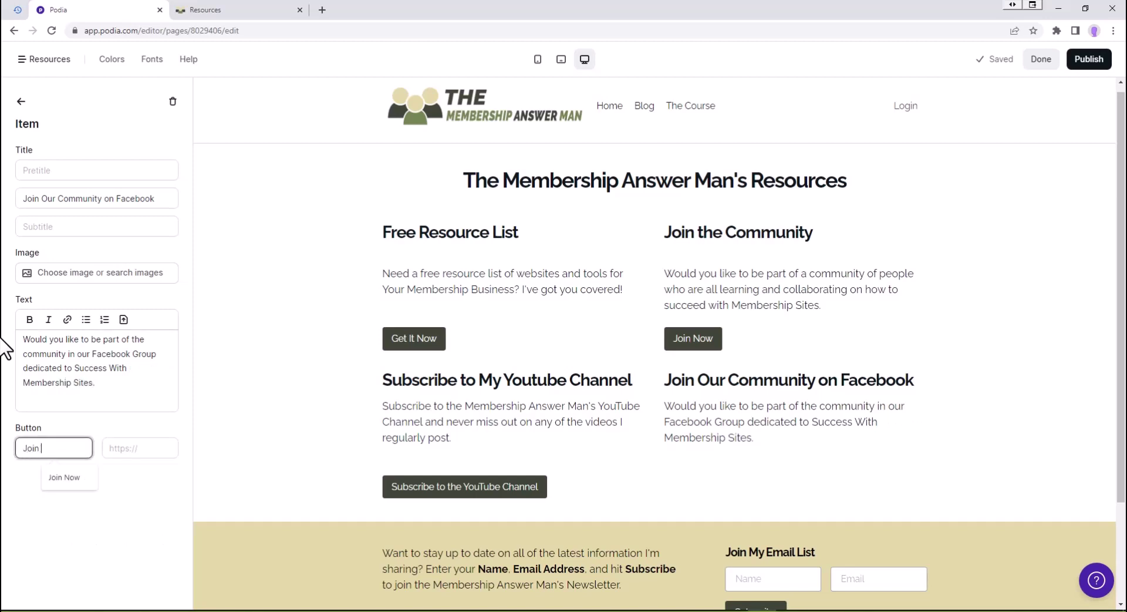
text(the Facebook)
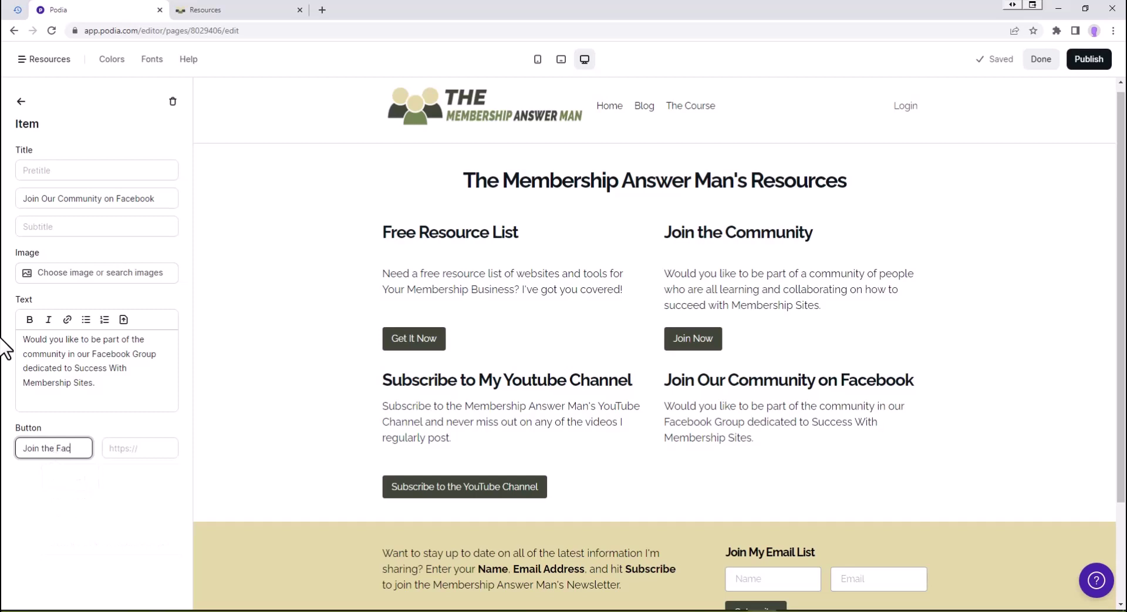